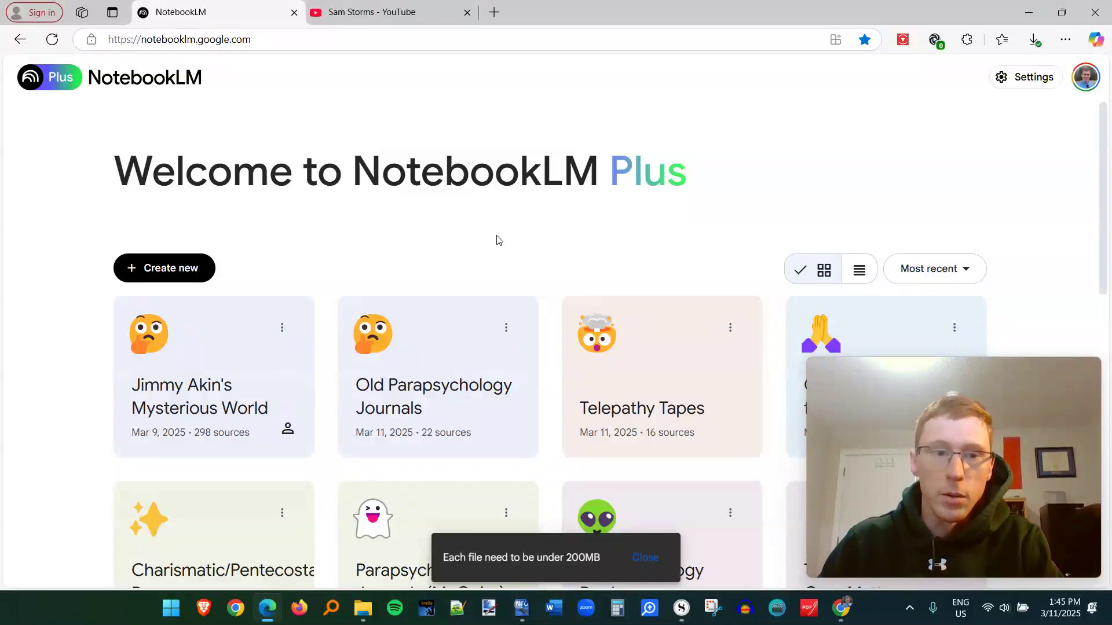
Open the Jimmy Akin's Mysterious World notebook from the notebook list.
scroll(499, 241, "down", 1)
scroll(500, 205, "up", 1)
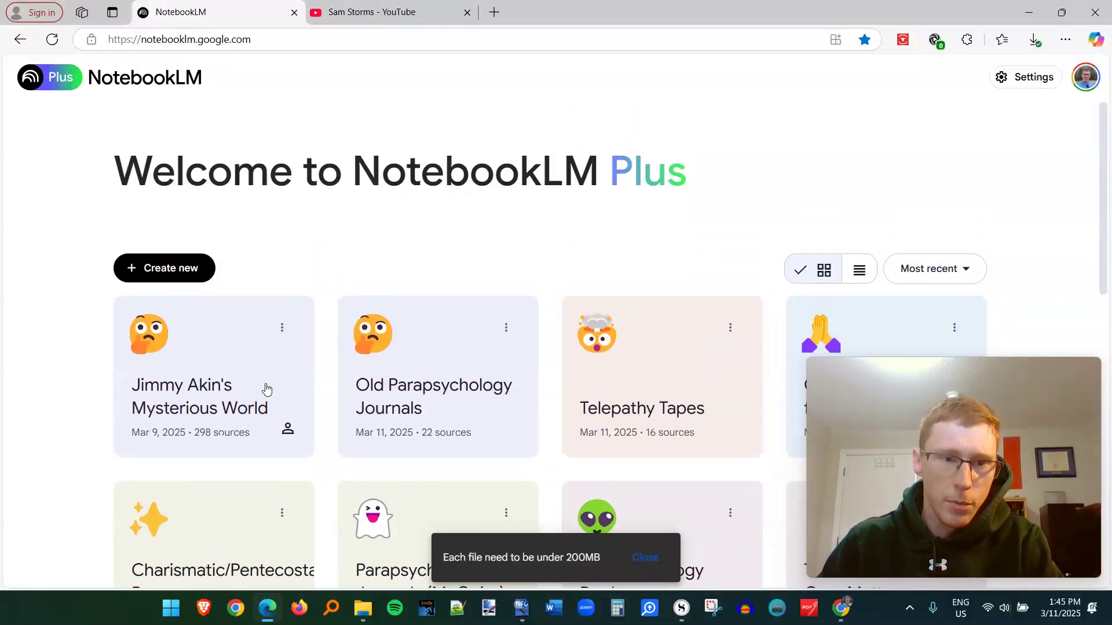
left_click(266, 389)
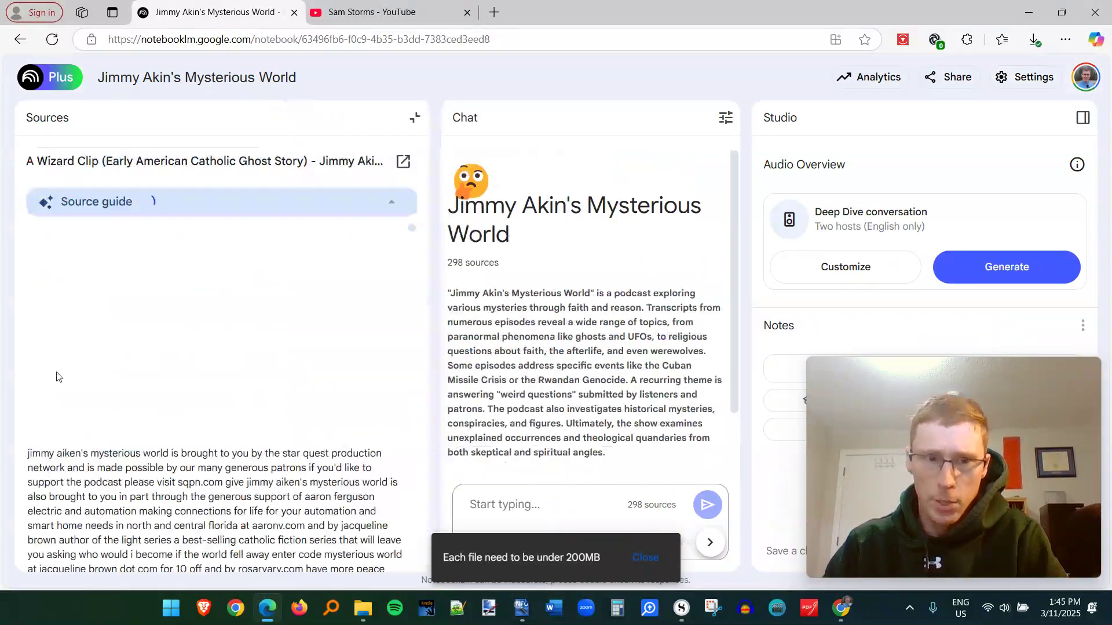
scroll(311, 364, "down", 2)
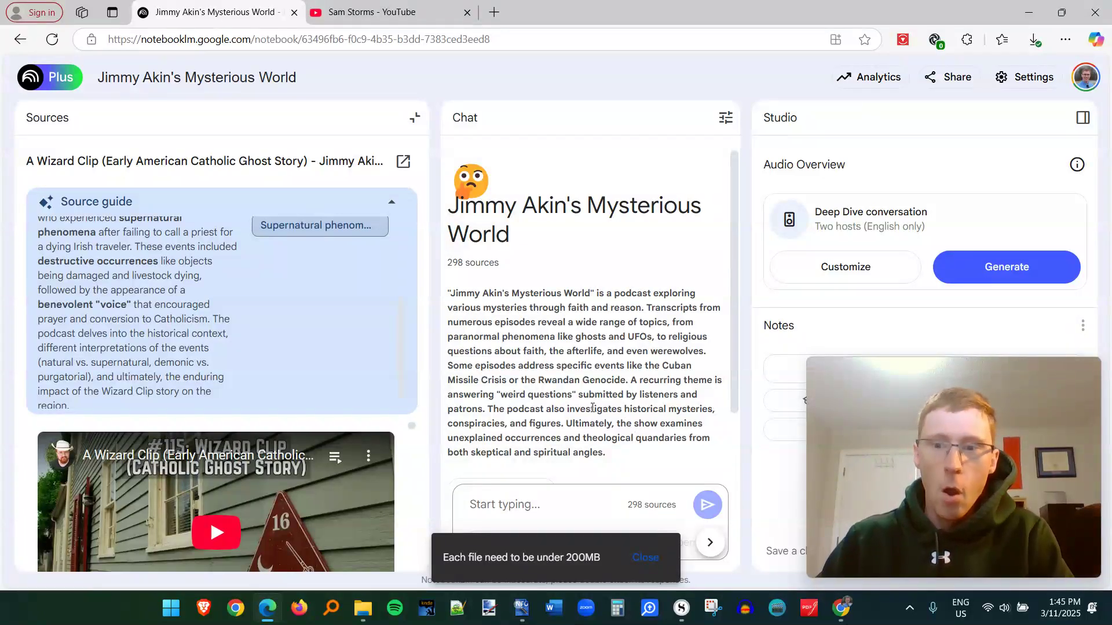
Ask the notebook 'What does Jimmy think about baptizing aliens?'.
left_click(645, 558)
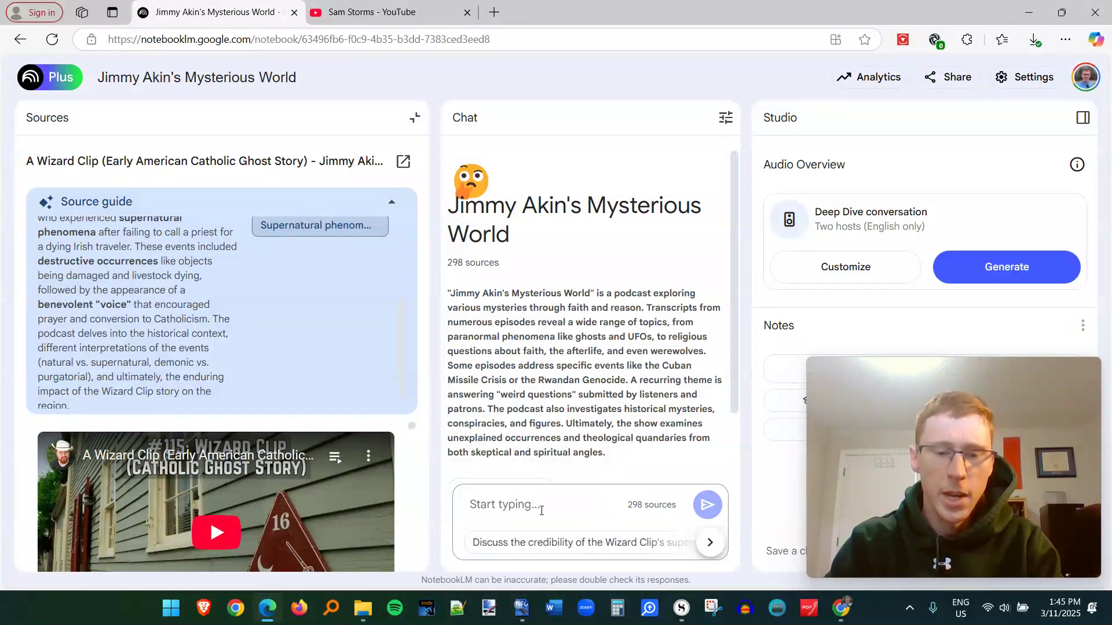
type("Wha")
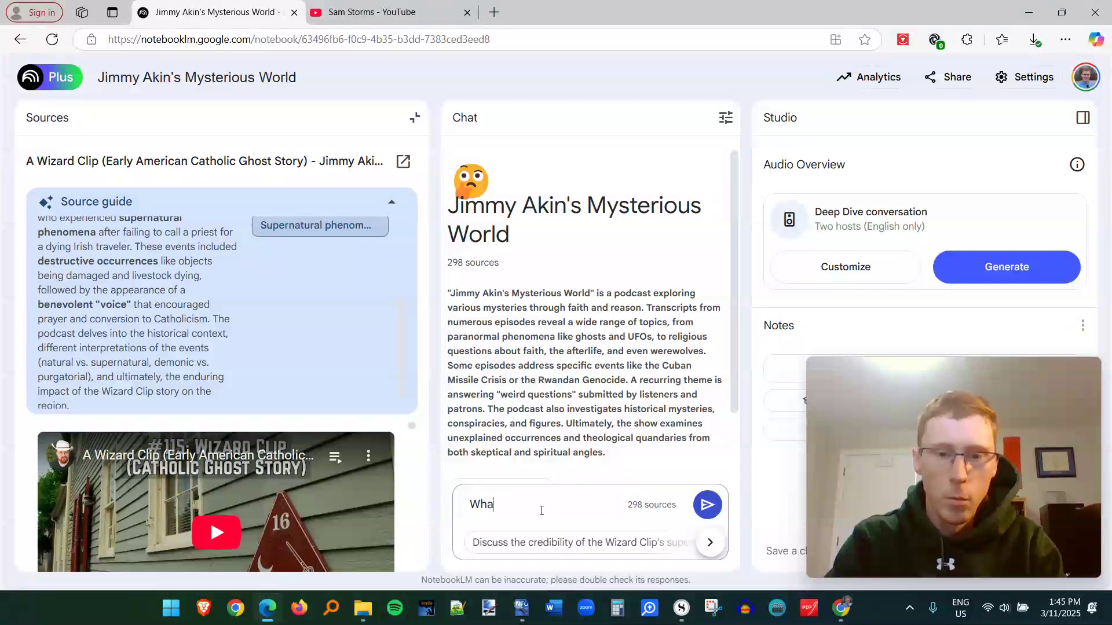
type("t does Jimmy think about baptizi")
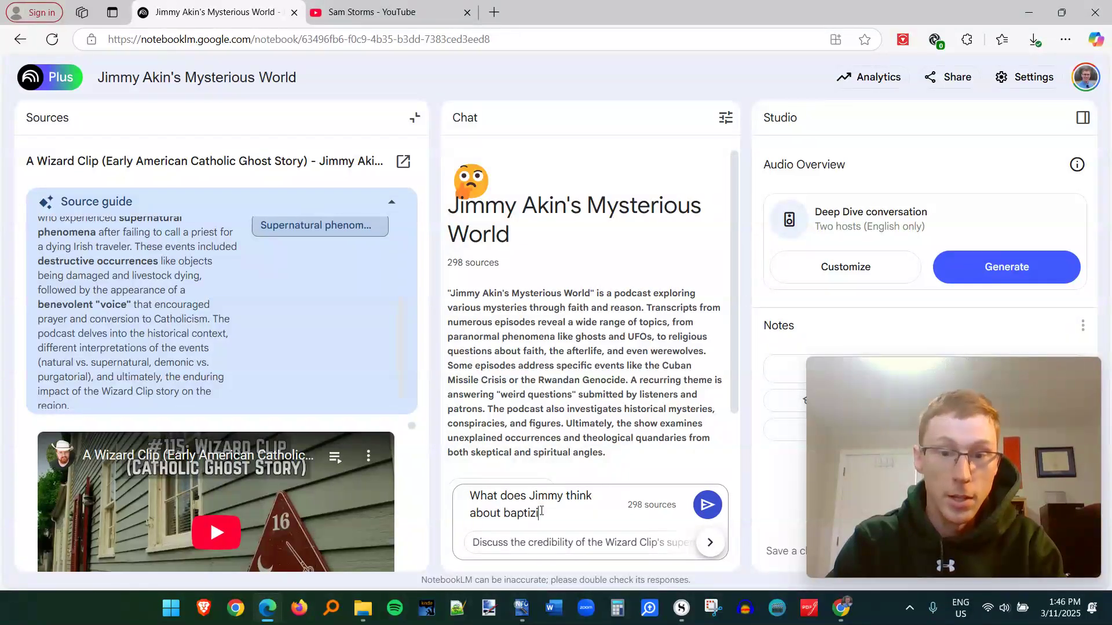
type("ng aliens?")
key("Return")
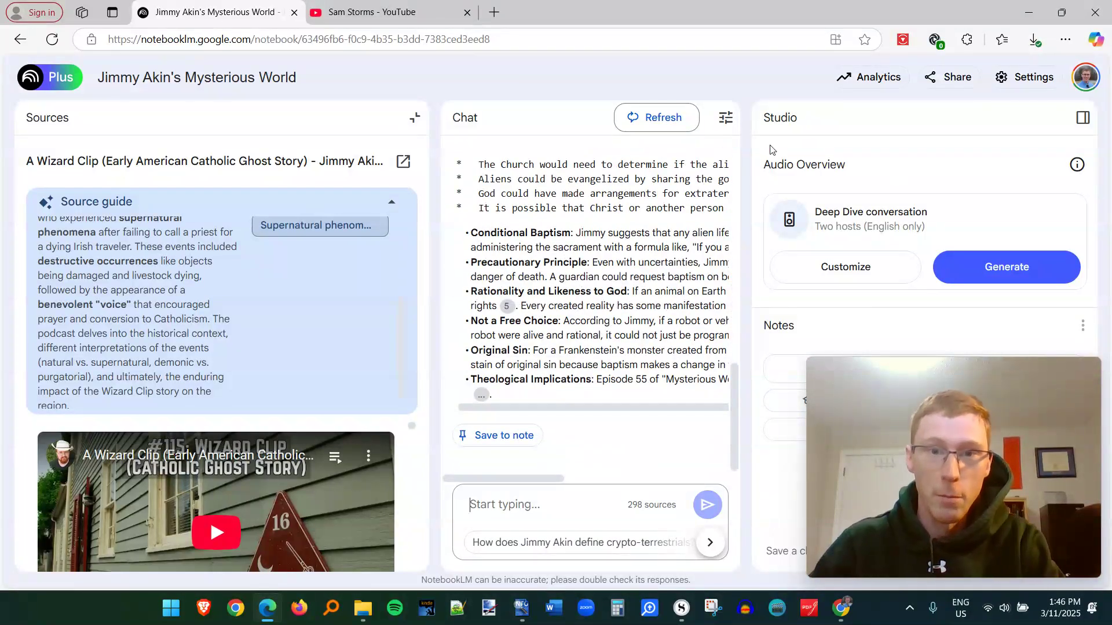
Collapse the source guide and hide the Studio panel to widen the chat.
left_click(415, 117)
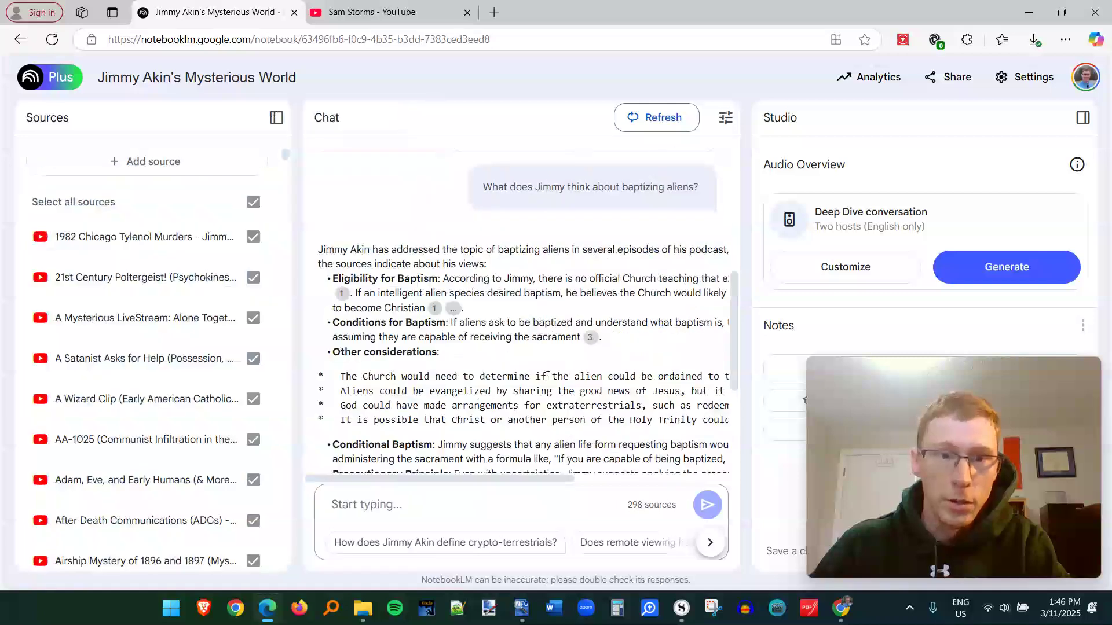
scroll(548, 375, "up", 3)
scroll(512, 216, "down", 5)
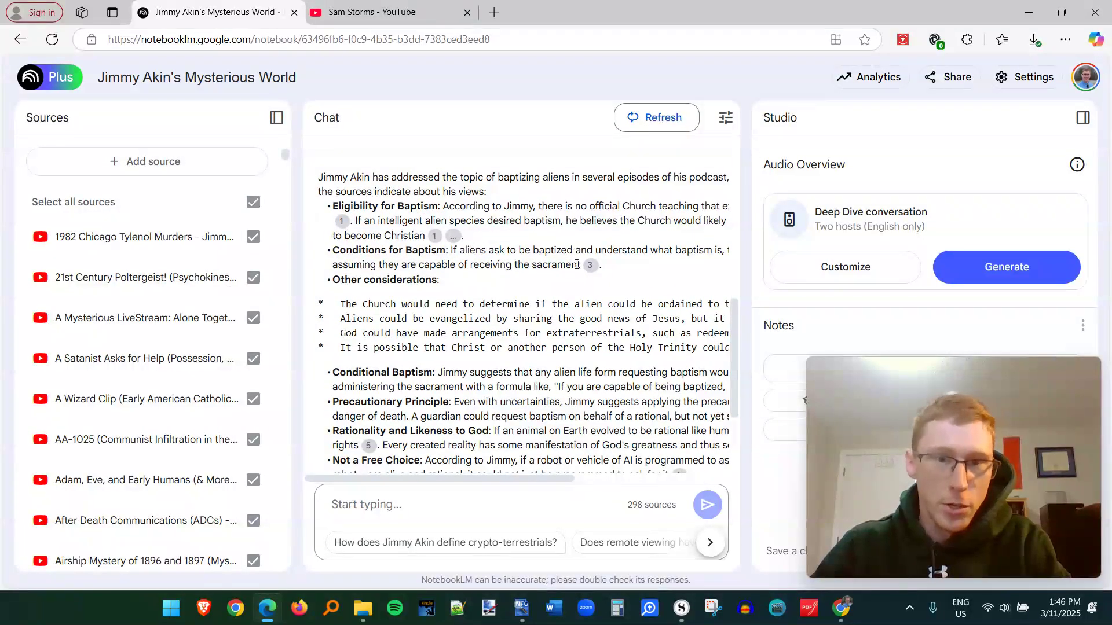
scroll(577, 265, "down", 1)
scroll(482, 232, "down", 1)
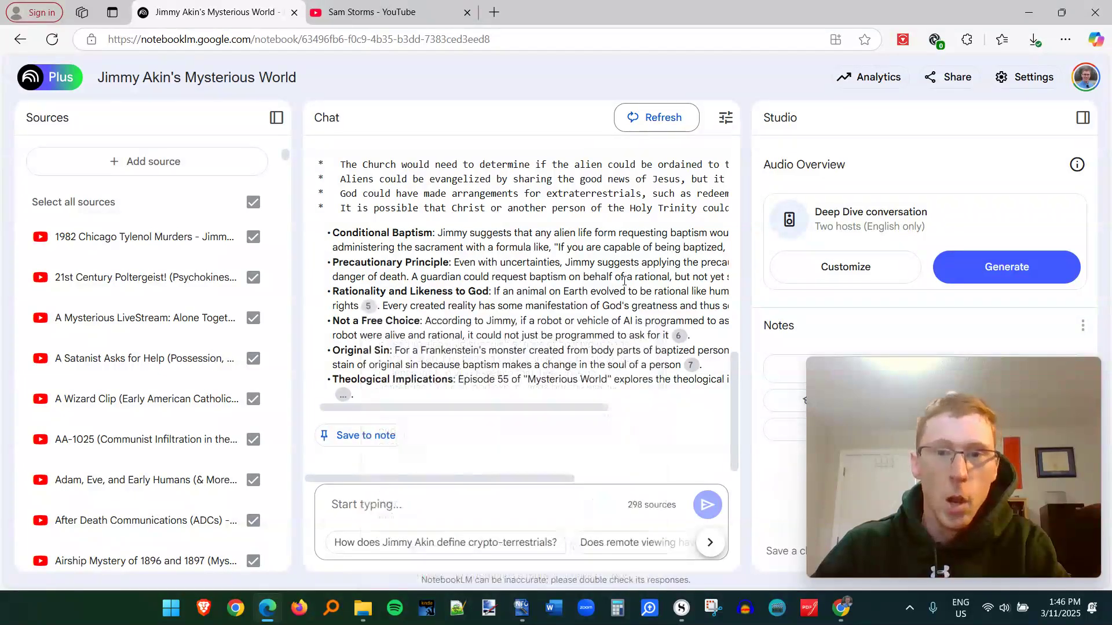
scroll(596, 324, "up", 3)
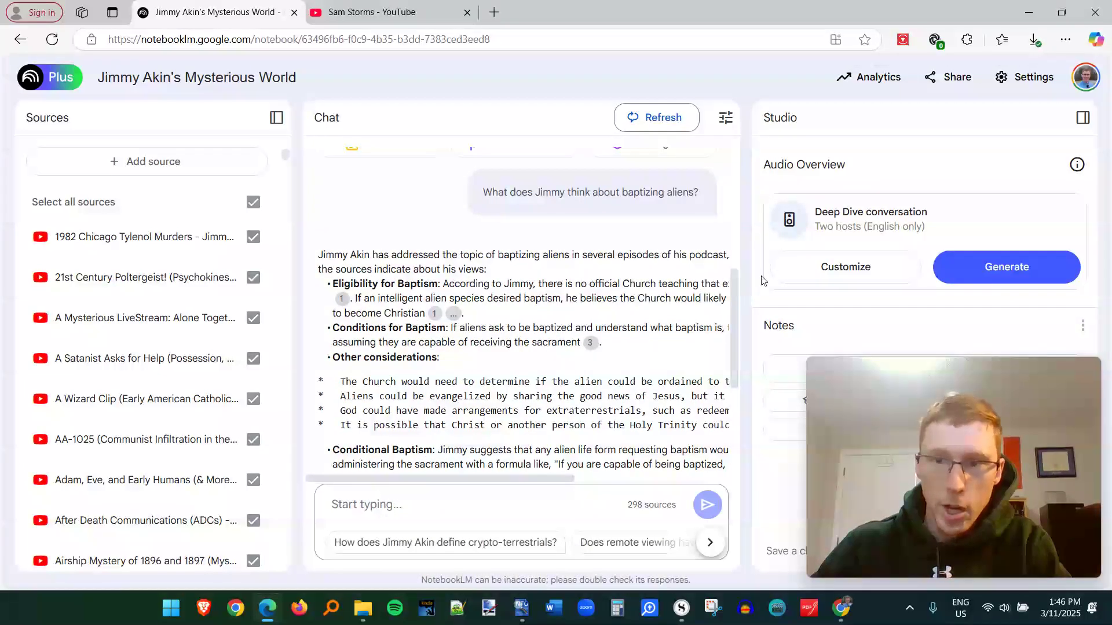
left_click(1082, 117)
scroll(538, 317, "down", 3)
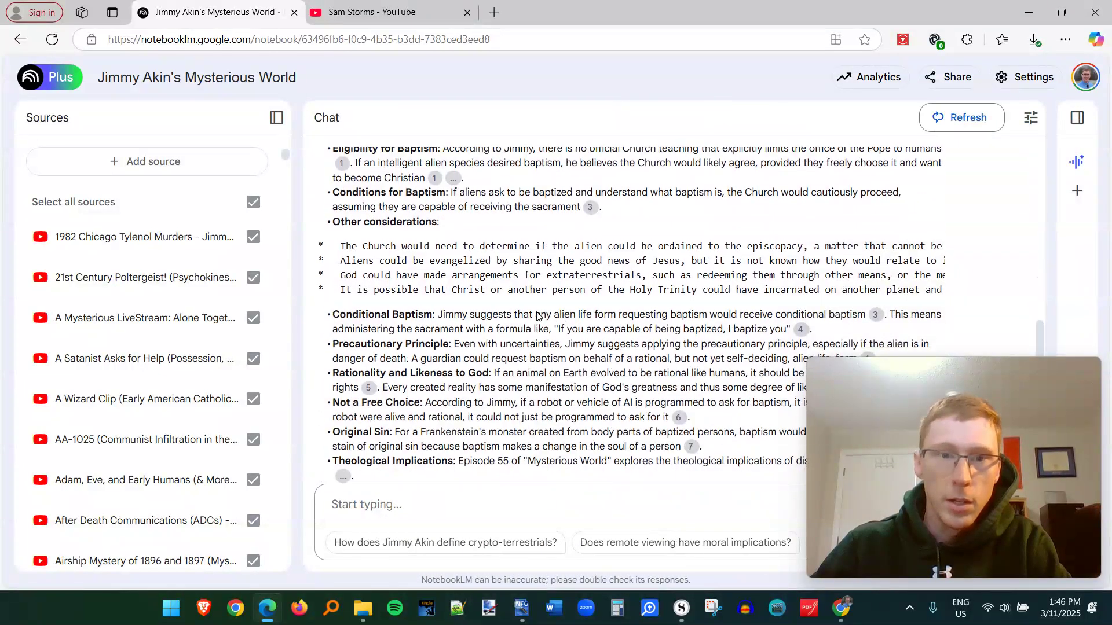
scroll(364, 240, "up", 1)
scroll(504, 309, "down", 2)
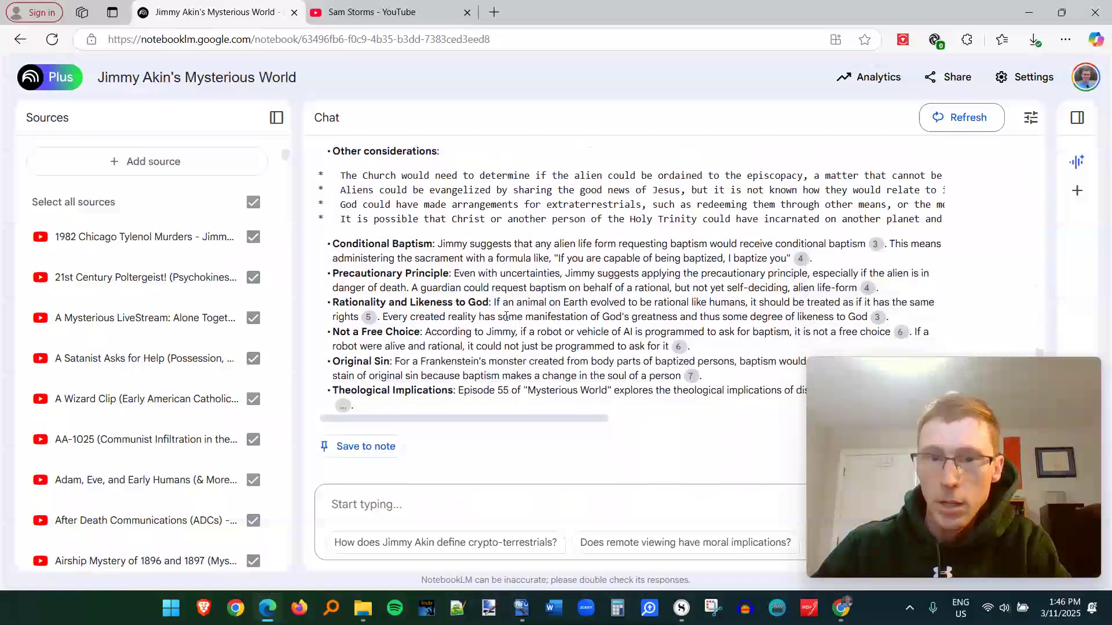
Open citation 4's source, 'Baptizing Grogu? Popes and Sacraments in Space?', and review its transcript.
left_click(801, 258)
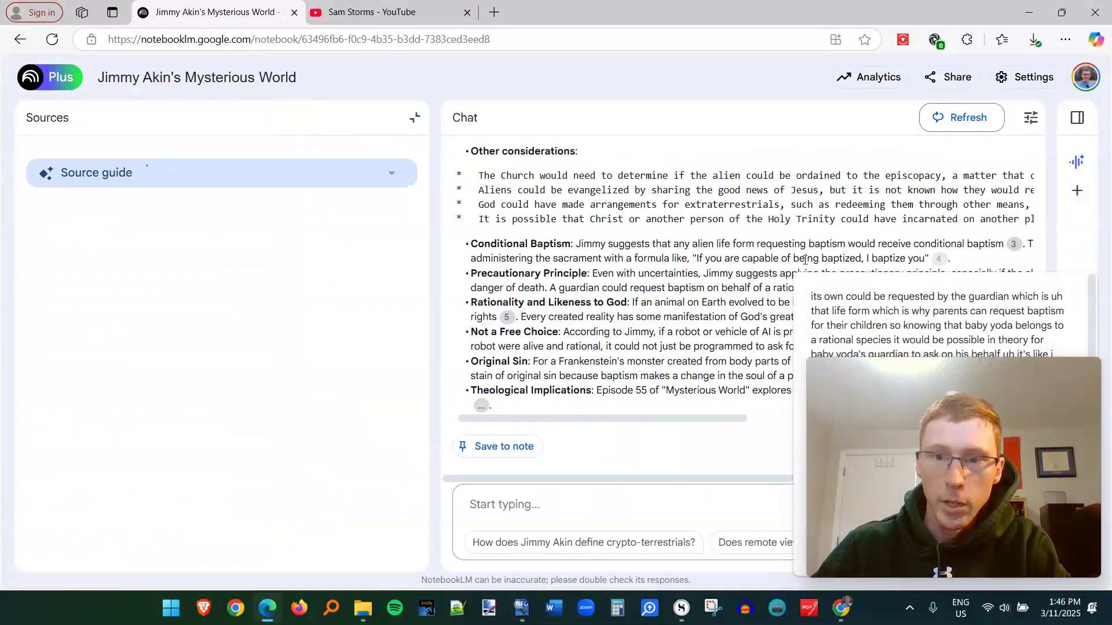
mouse_move(939, 259)
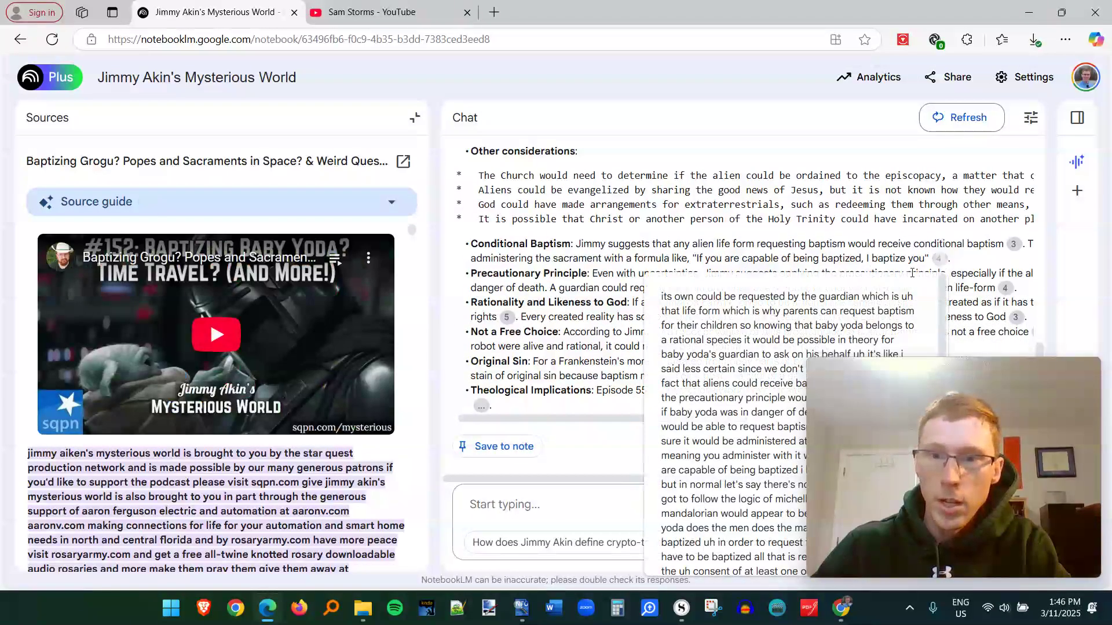
scroll(746, 314, "down", 5)
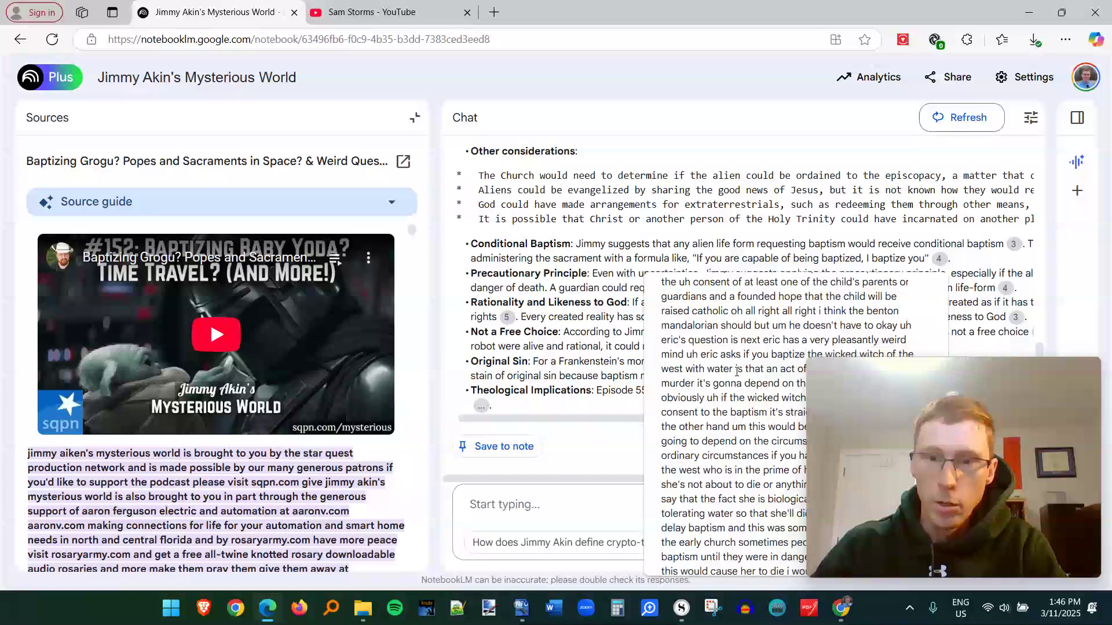
scroll(729, 452, "up", 6)
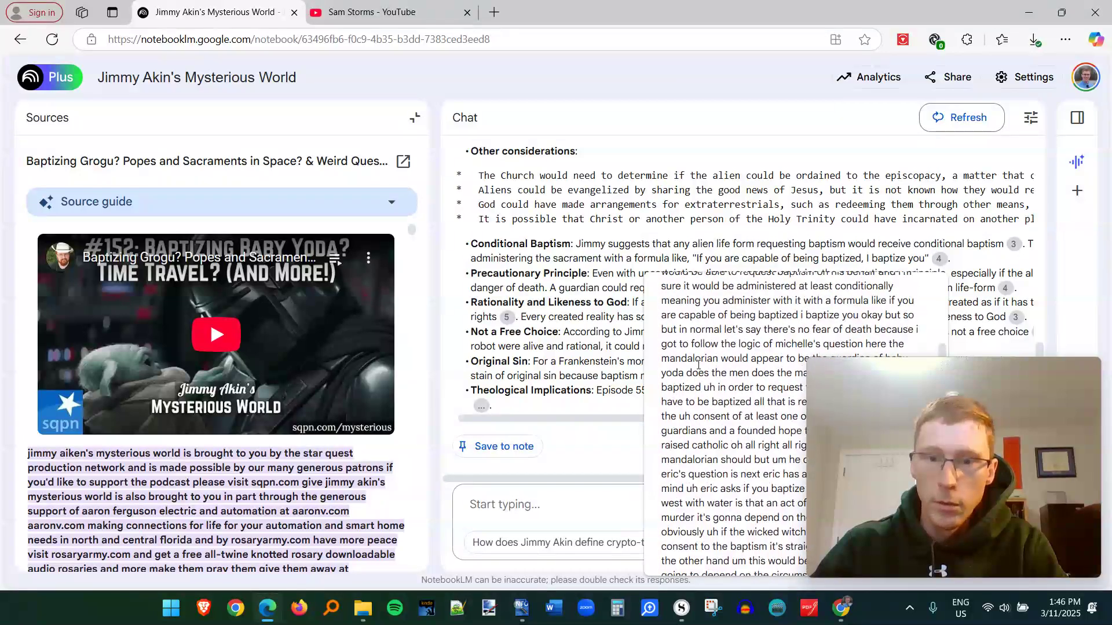
scroll(733, 351, "up", 2)
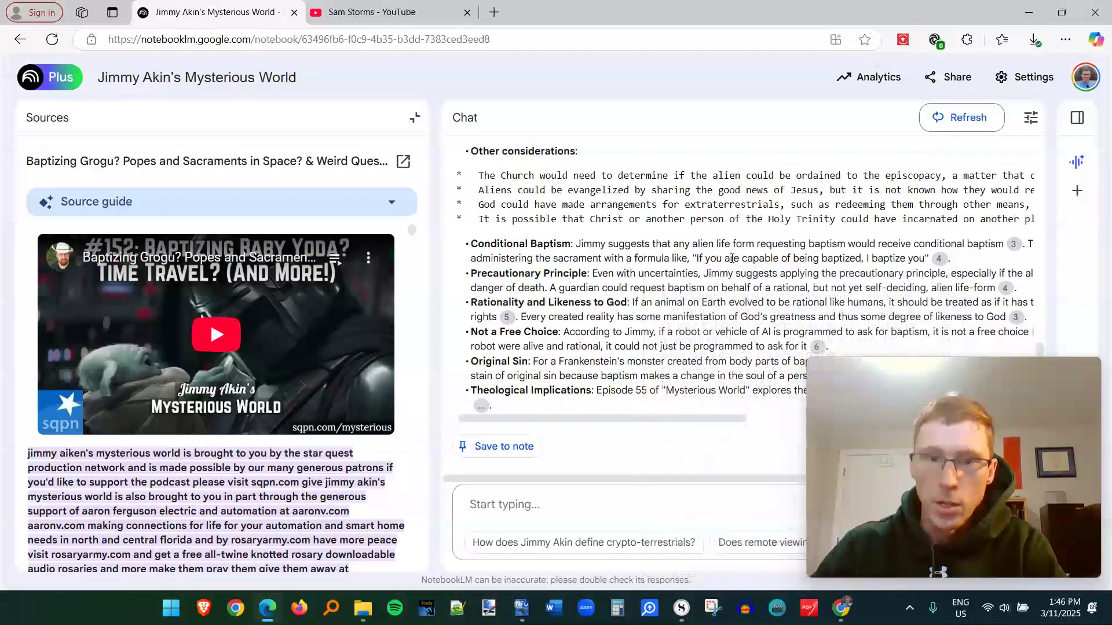
mouse_move(508, 322)
scroll(587, 401, "down", 8)
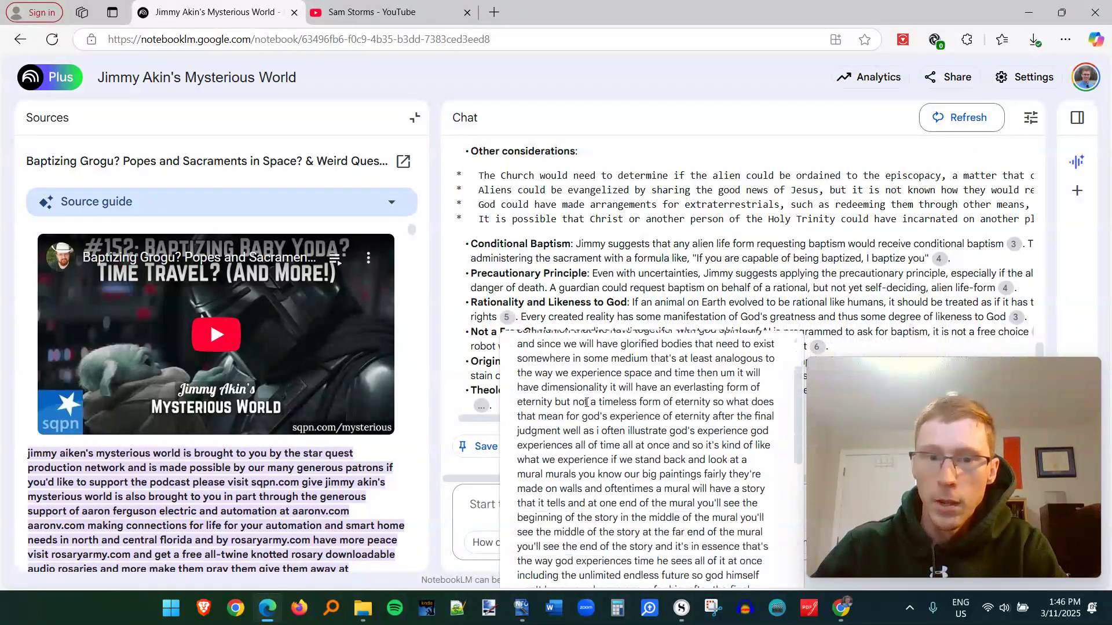
scroll(619, 411, "down", 5)
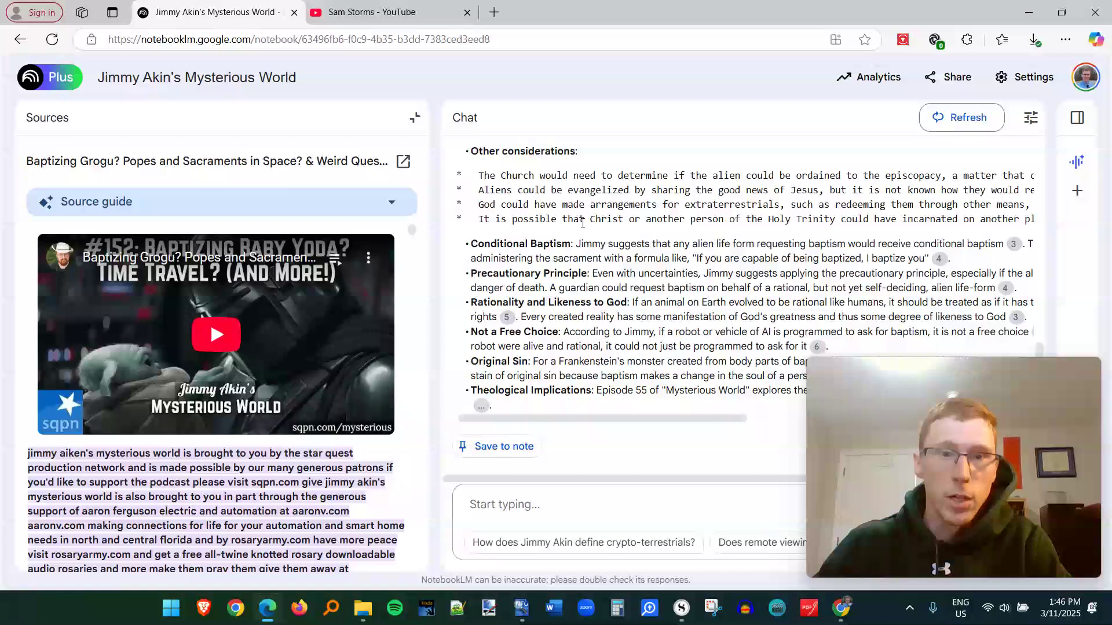
Cancel adding a YouTube source and go back to the NotebookLM home page.
left_click(415, 118)
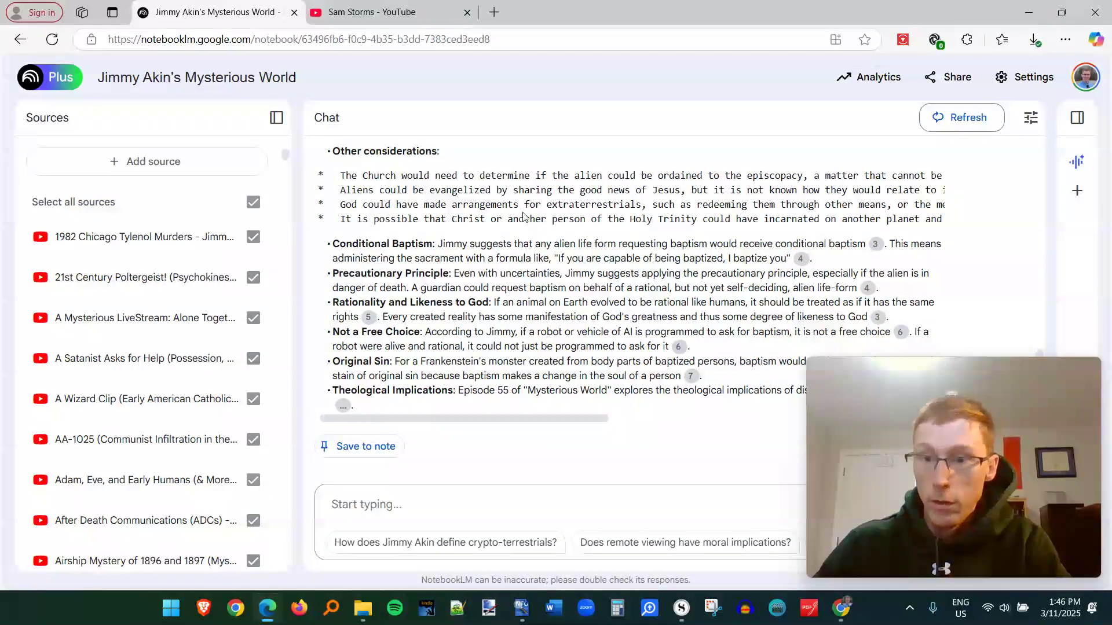
left_click(161, 162)
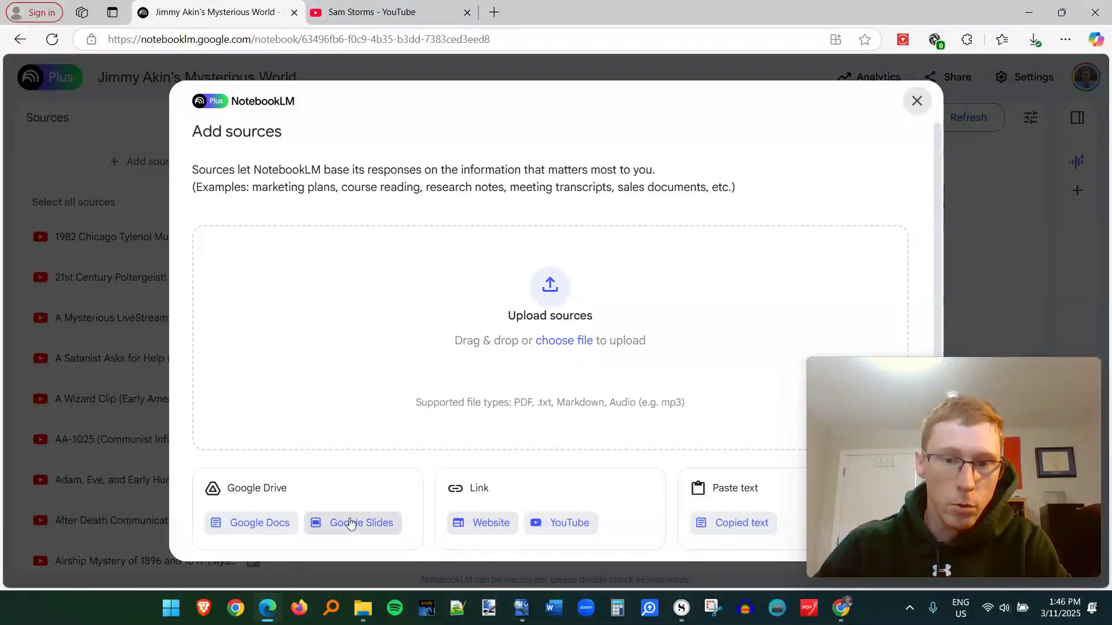
left_click(578, 524)
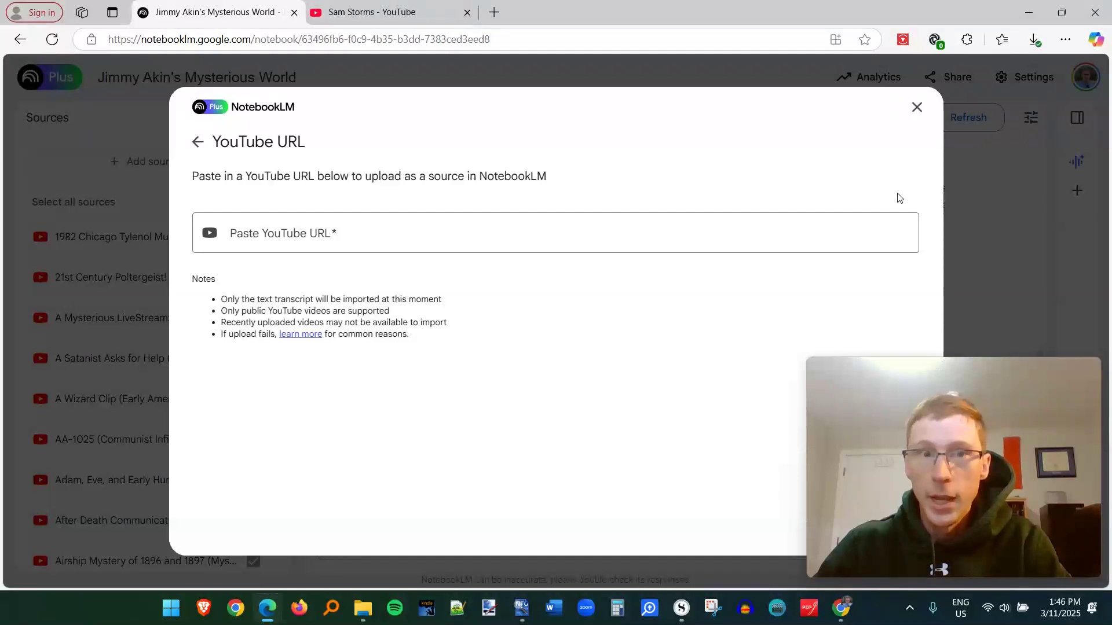
left_click(917, 107)
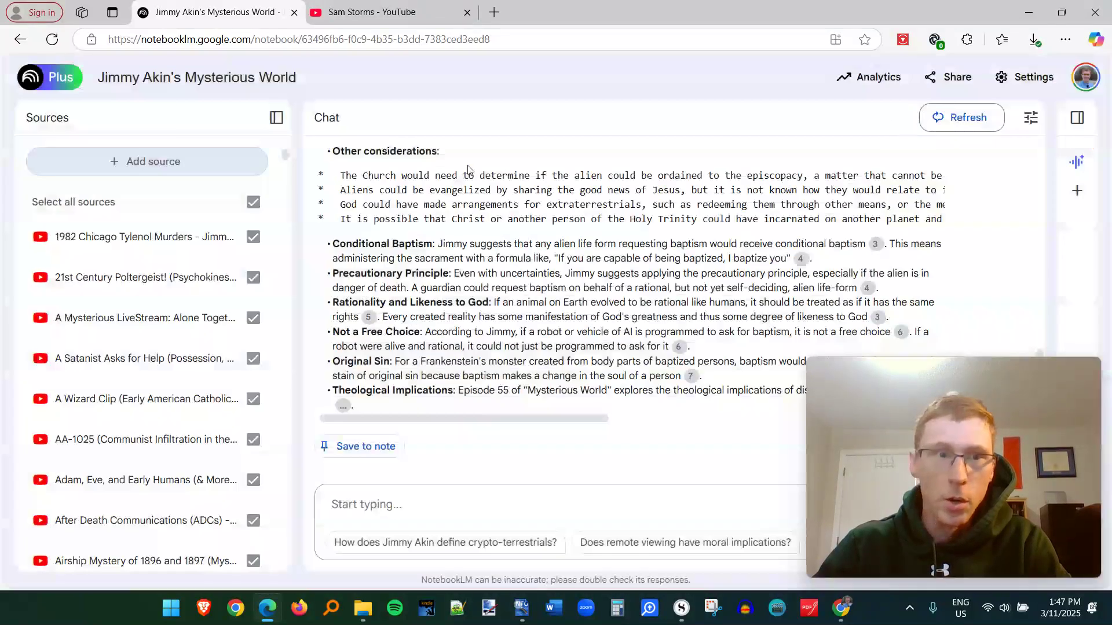
left_click(40, 83)
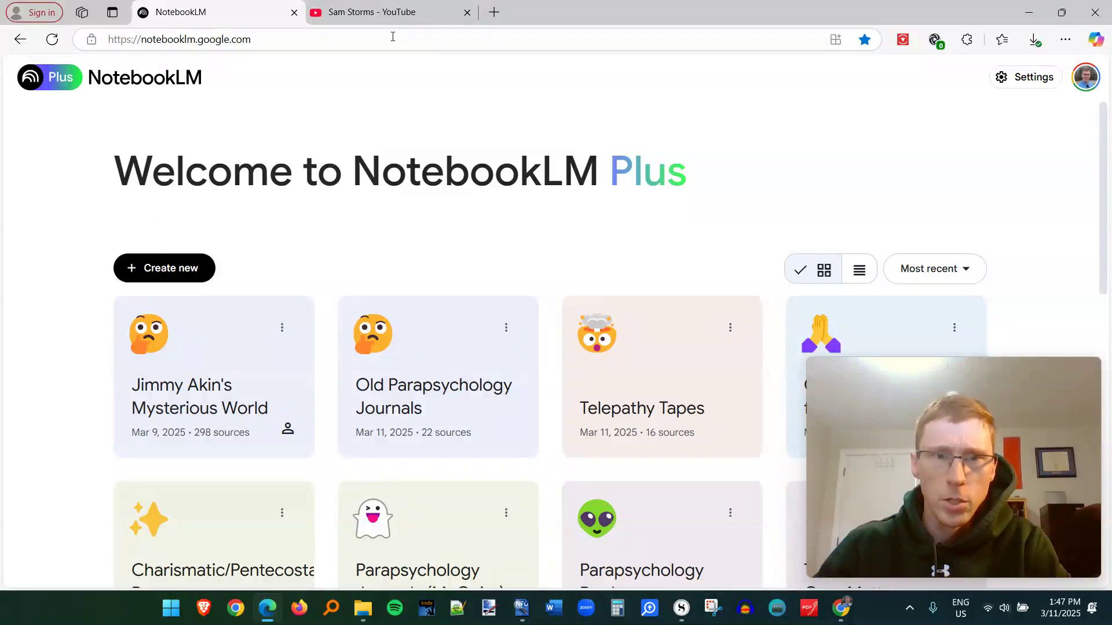
Show The Remnant Radio's Sam Storms playlist on YouTube and copy its web address.
left_click(382, 13)
scroll(640, 316, "down", 5)
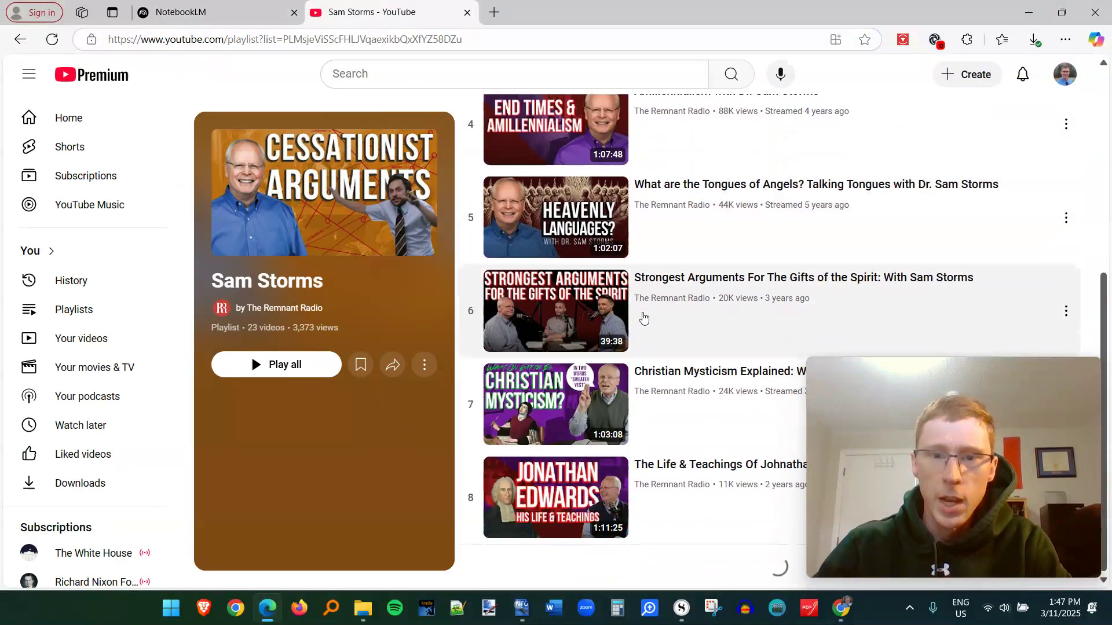
scroll(640, 318, "up", 5)
right_click(349, 39)
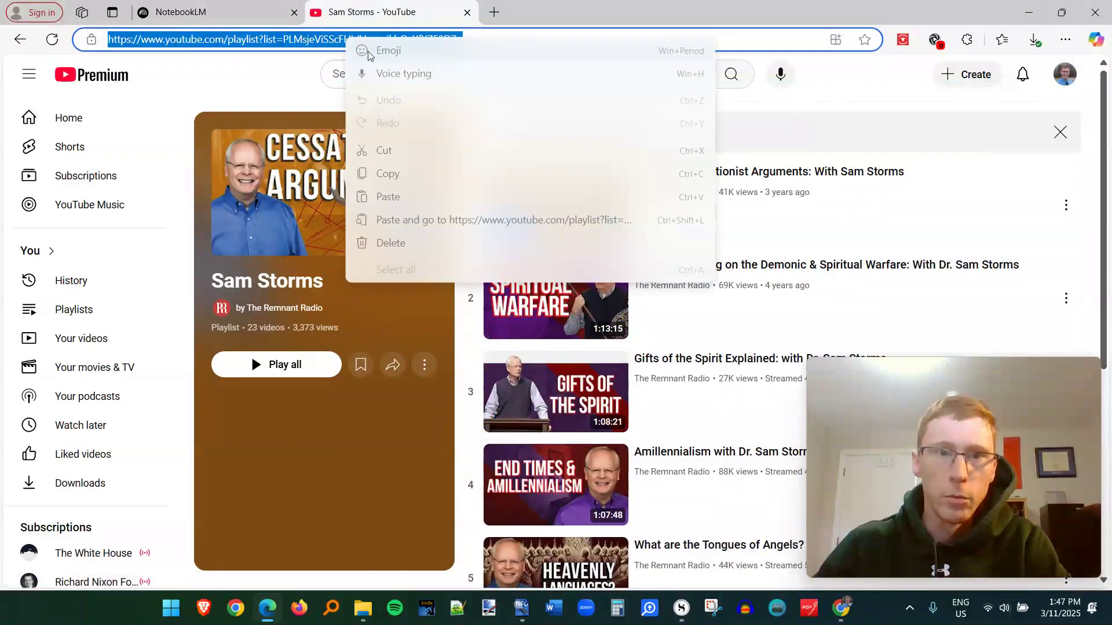
left_click(399, 175)
scroll(659, 238, "down", 5)
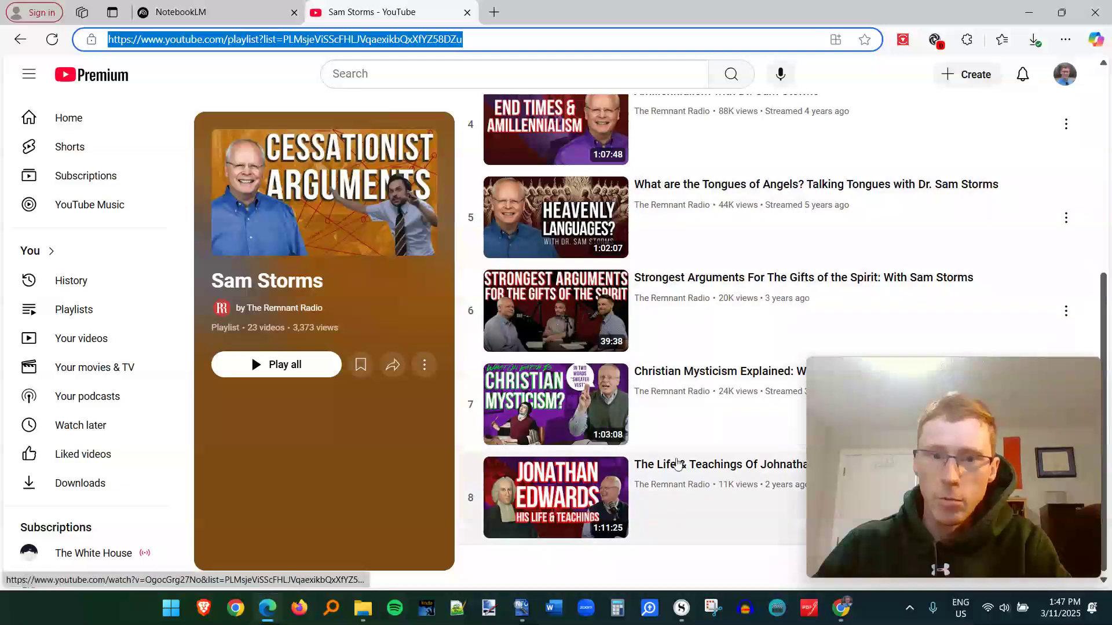
scroll(605, 421, "up", 5)
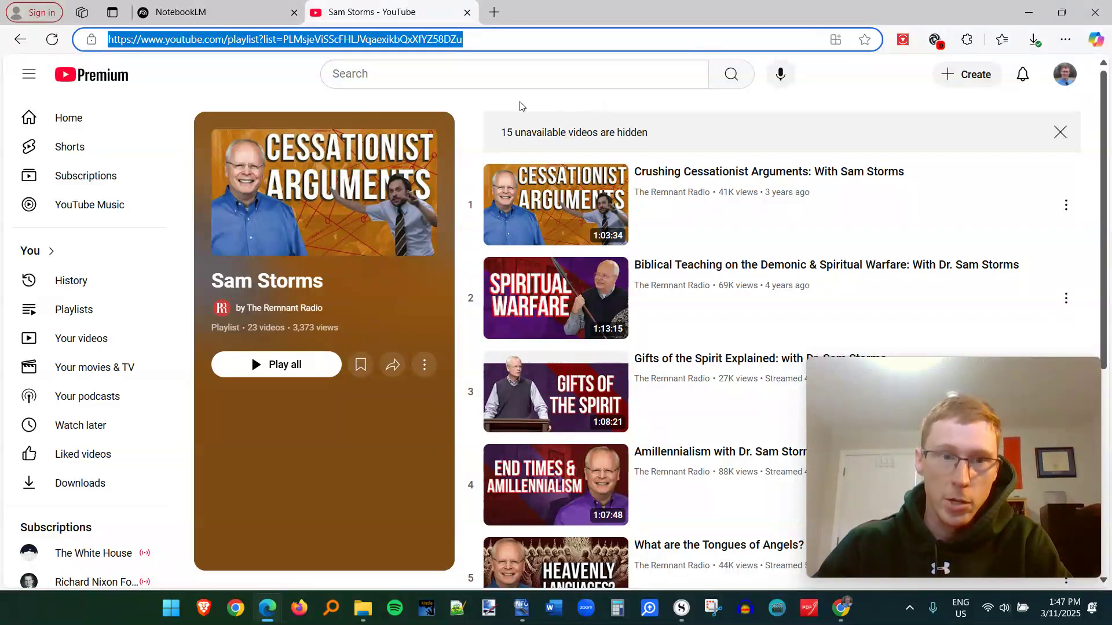
left_click(502, 109)
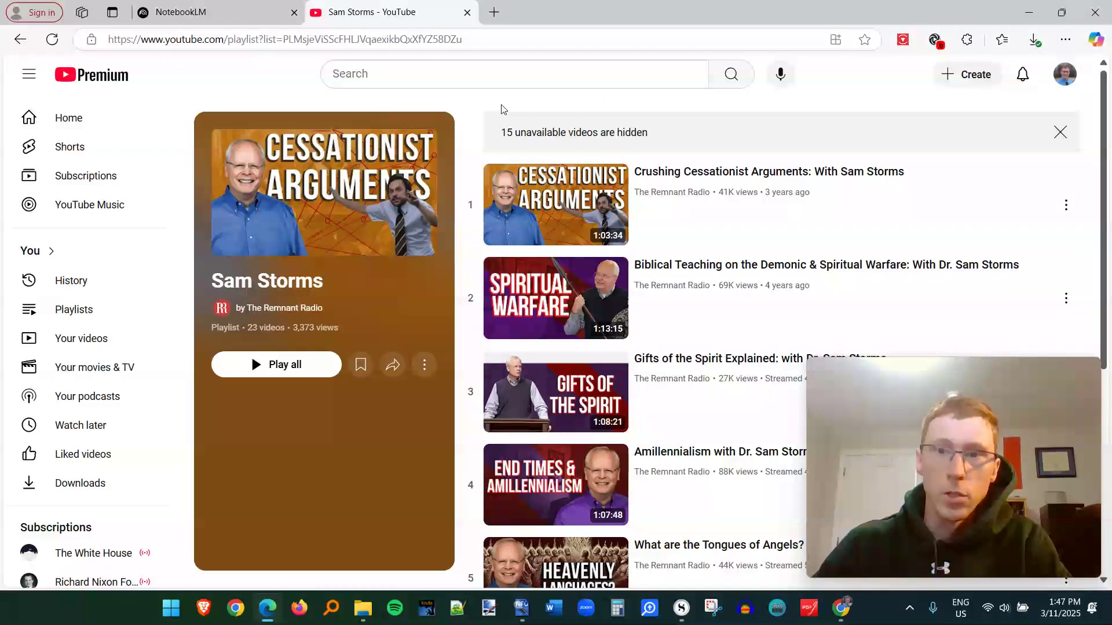
Extract the eight playlist video URLs with YouTube Turbo, then launch NotebookLM from it.
left_click(934, 41)
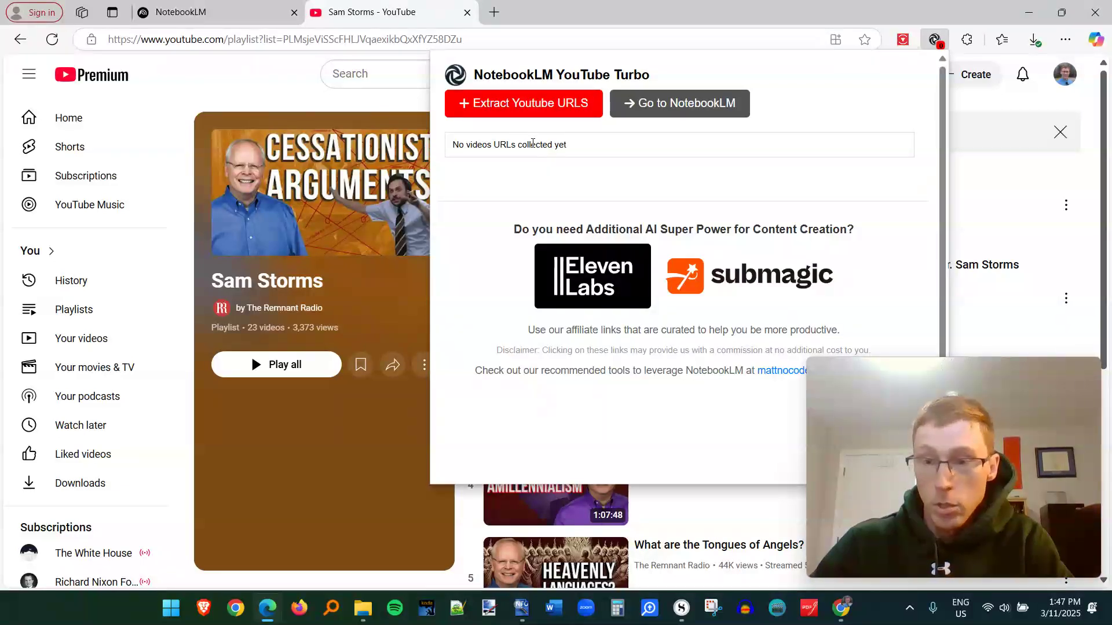
left_click(521, 110)
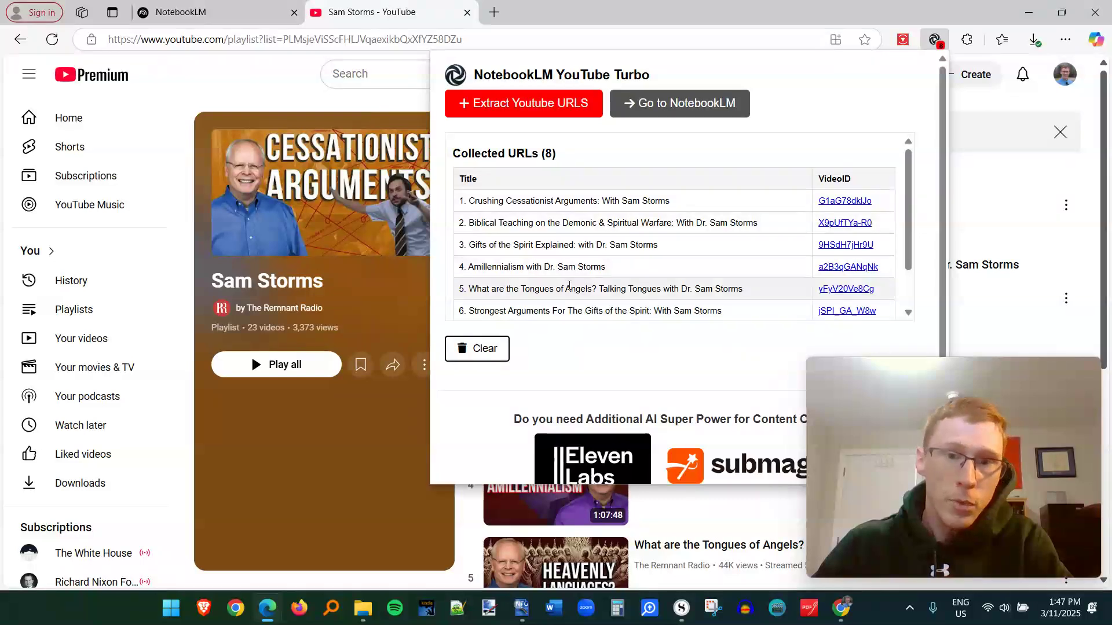
scroll(585, 289, "down", 1)
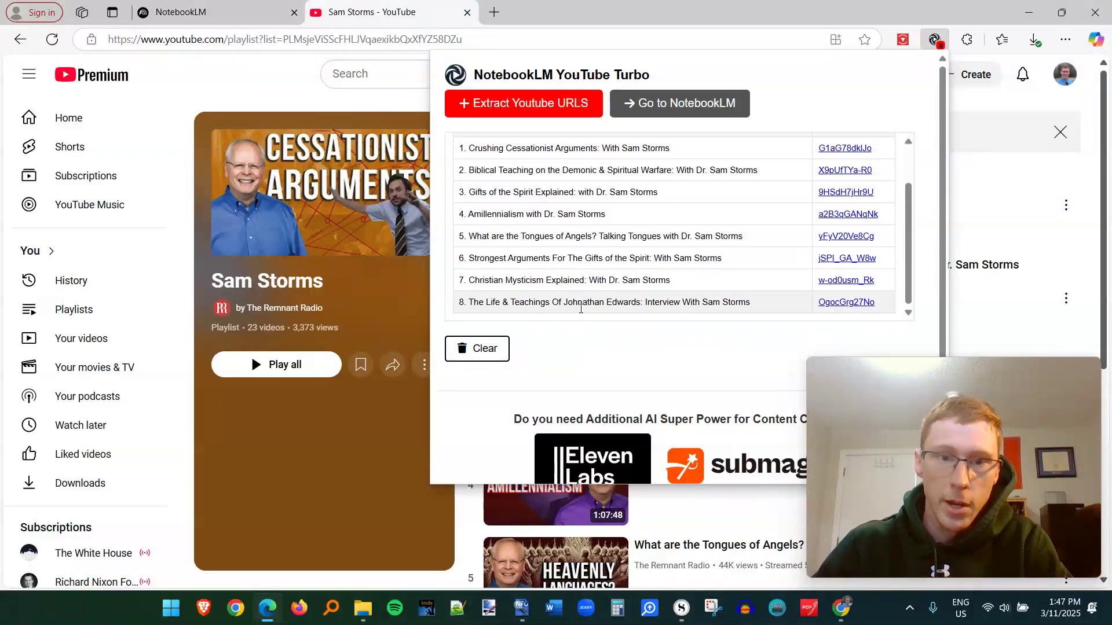
scroll(592, 299, "up", 2)
left_click(641, 103)
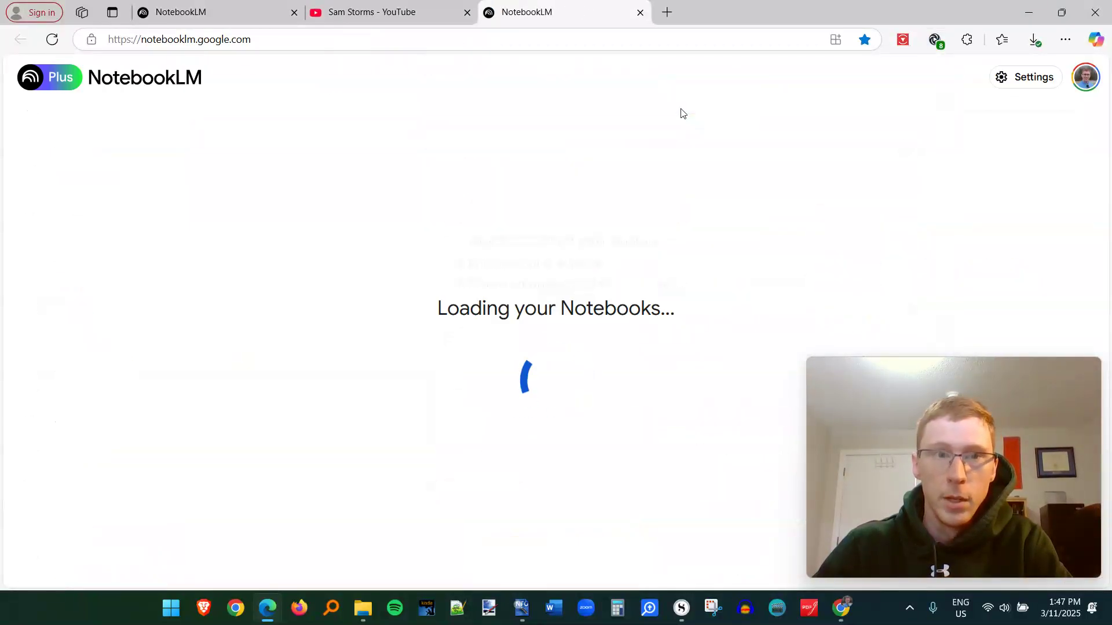
Create a new notebook and add the first four Sam Storms videos as YouTube sources.
left_click(193, 267)
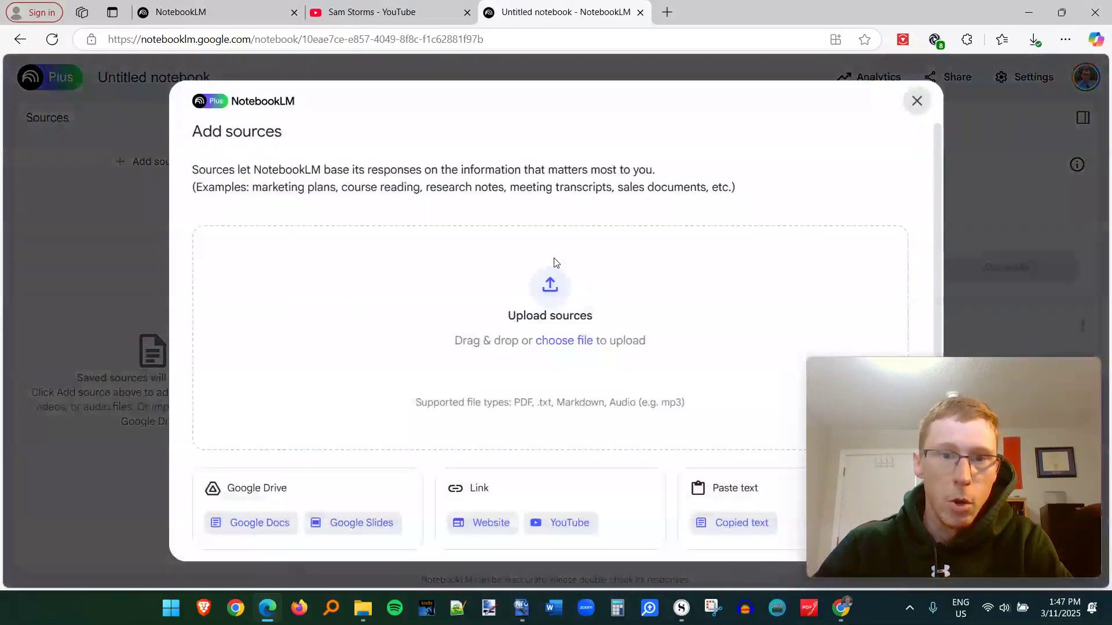
left_click(576, 525)
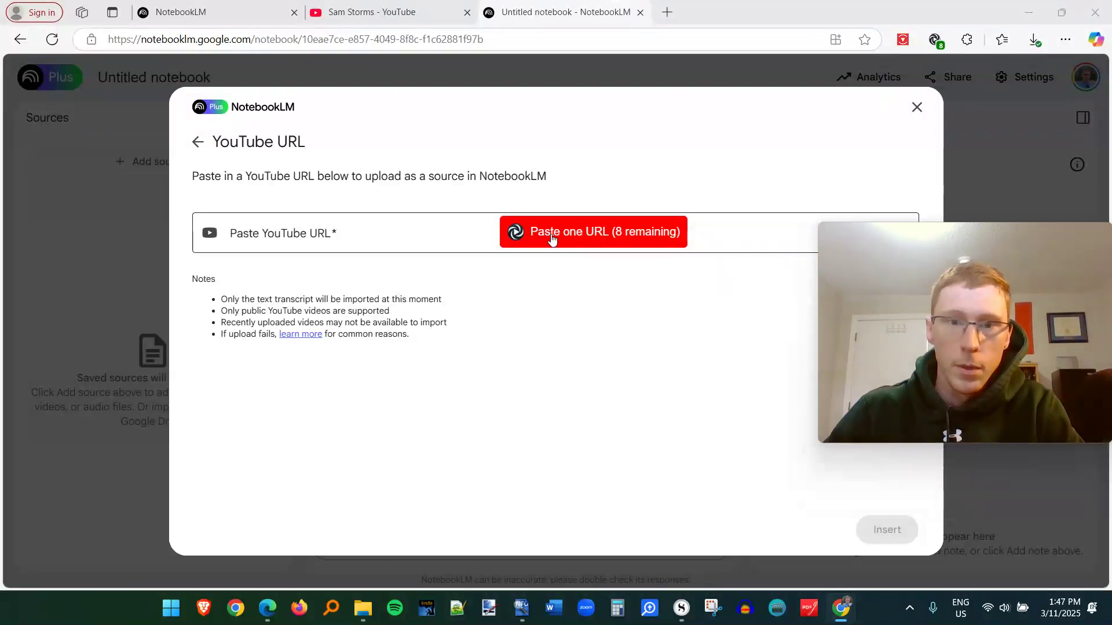
left_click(551, 238)
left_click(882, 529)
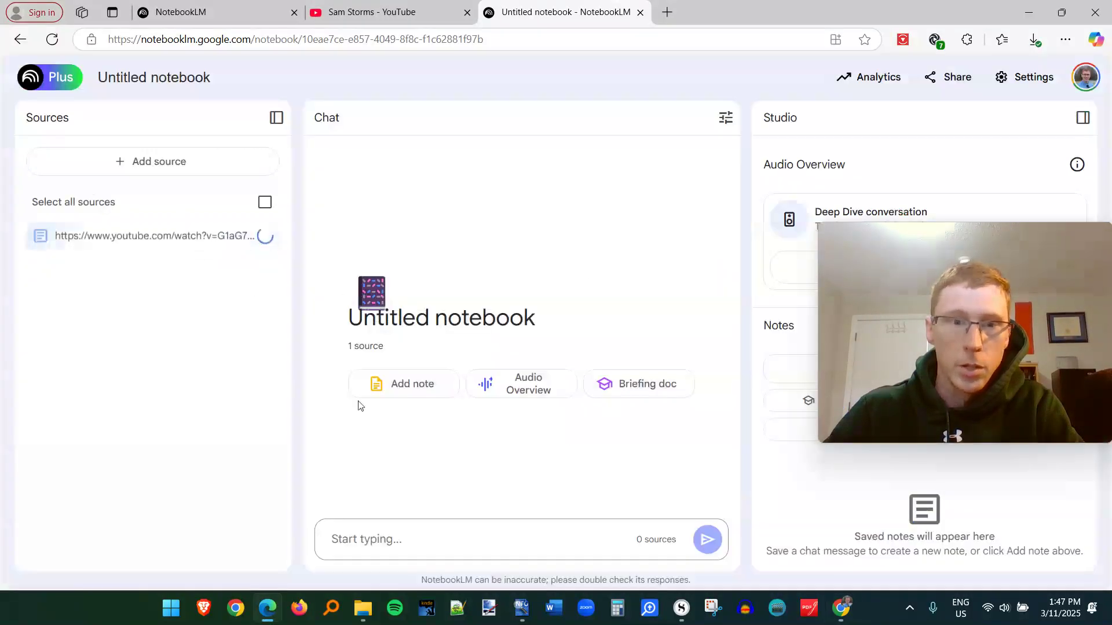
left_click(152, 168)
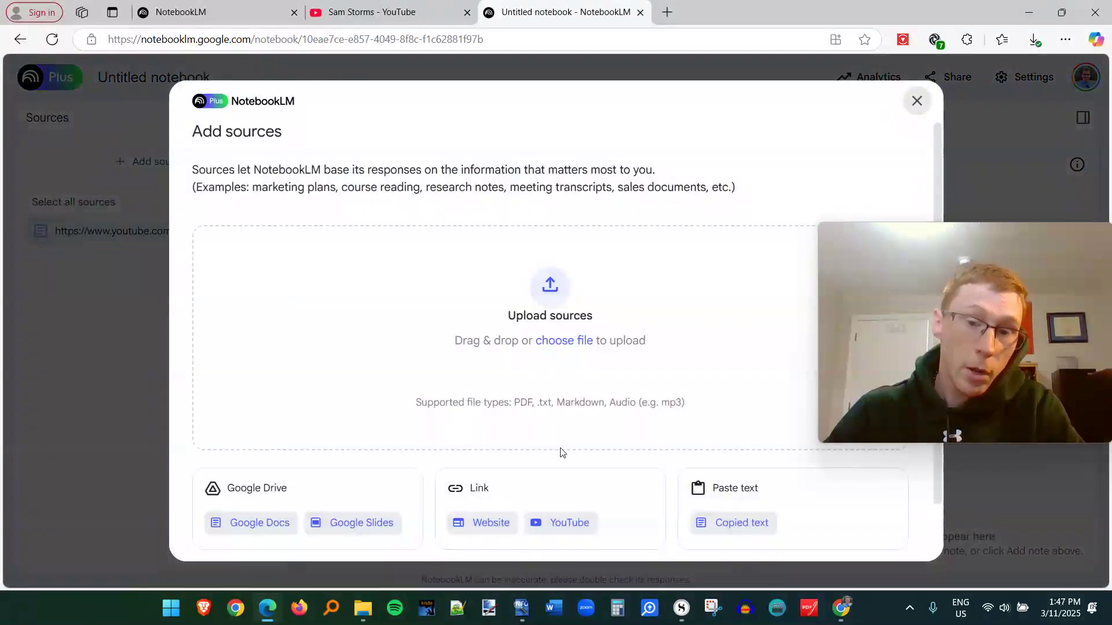
left_click(568, 523)
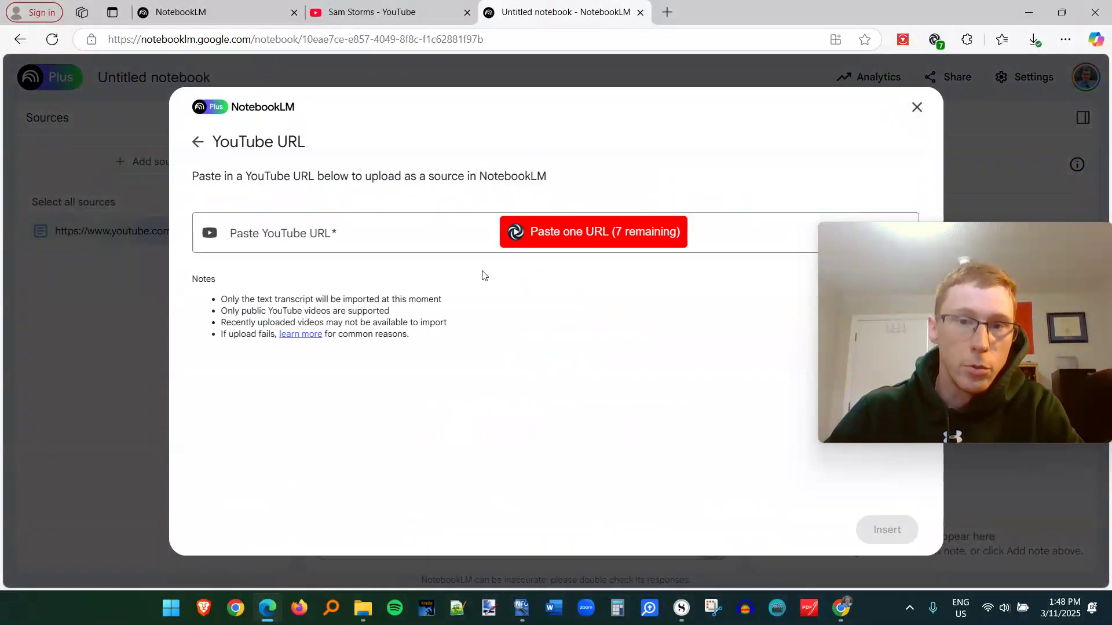
left_click(579, 237)
left_click(886, 529)
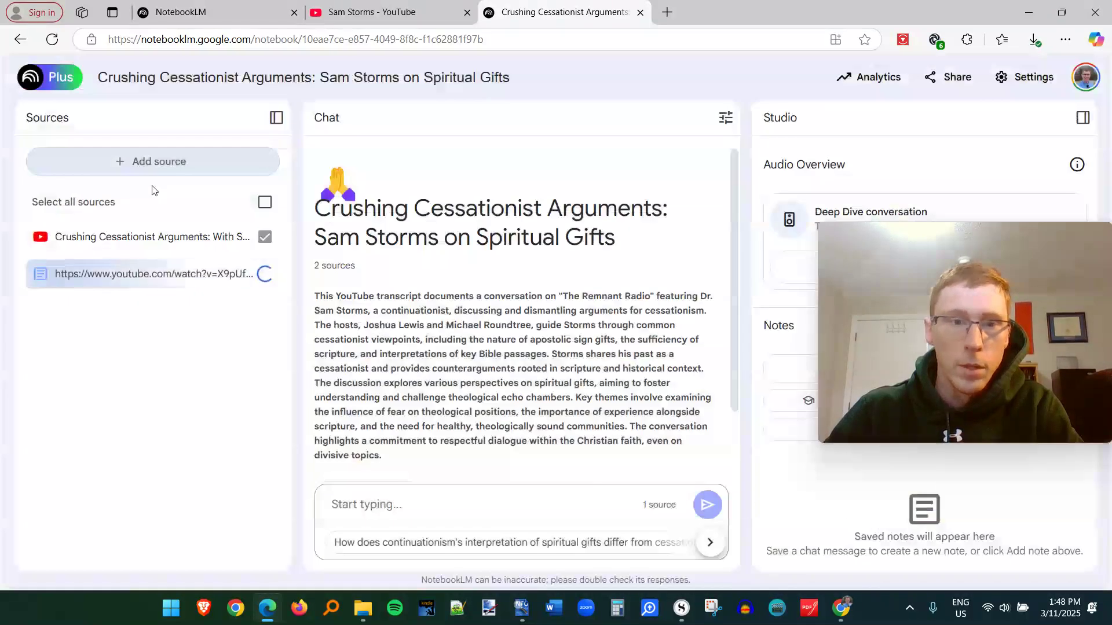
left_click(152, 164)
left_click(570, 522)
left_click(585, 231)
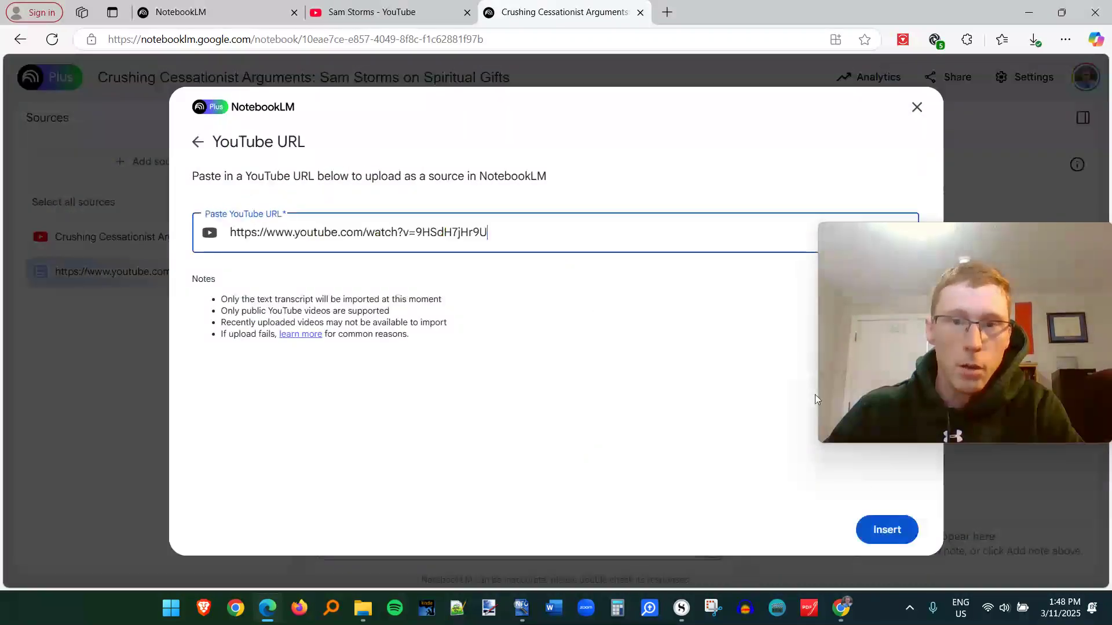
left_click(887, 528)
left_click(152, 162)
left_click(570, 522)
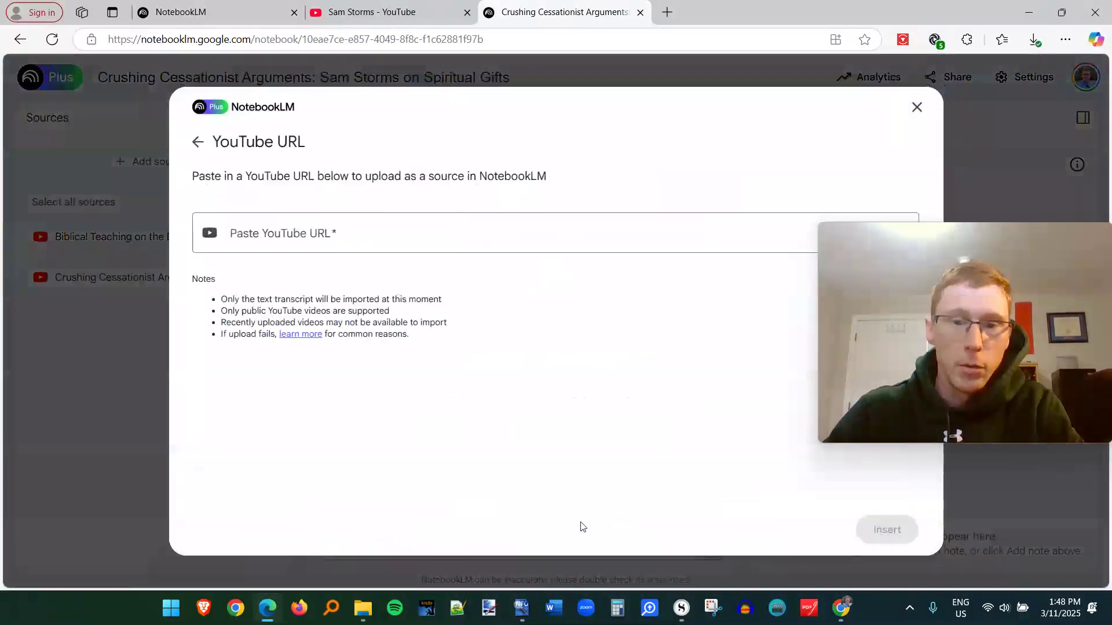
left_click(611, 235)
left_click(886, 529)
Add the remaining four Sam Storms videos as YouTube sources.
left_click(152, 163)
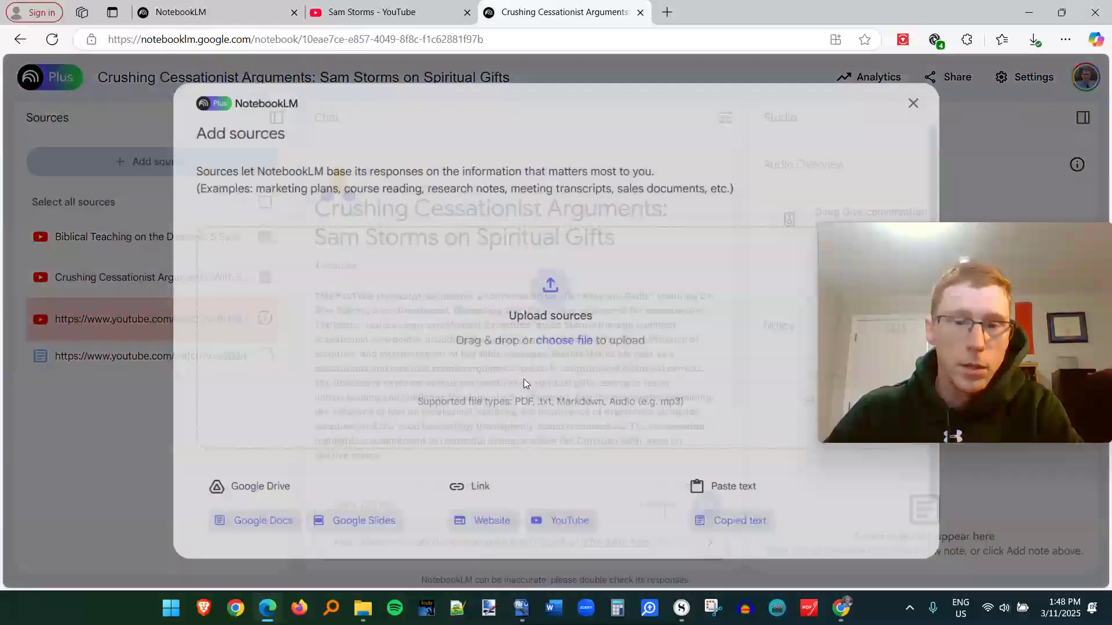
left_click(568, 524)
left_click(599, 230)
left_click(869, 528)
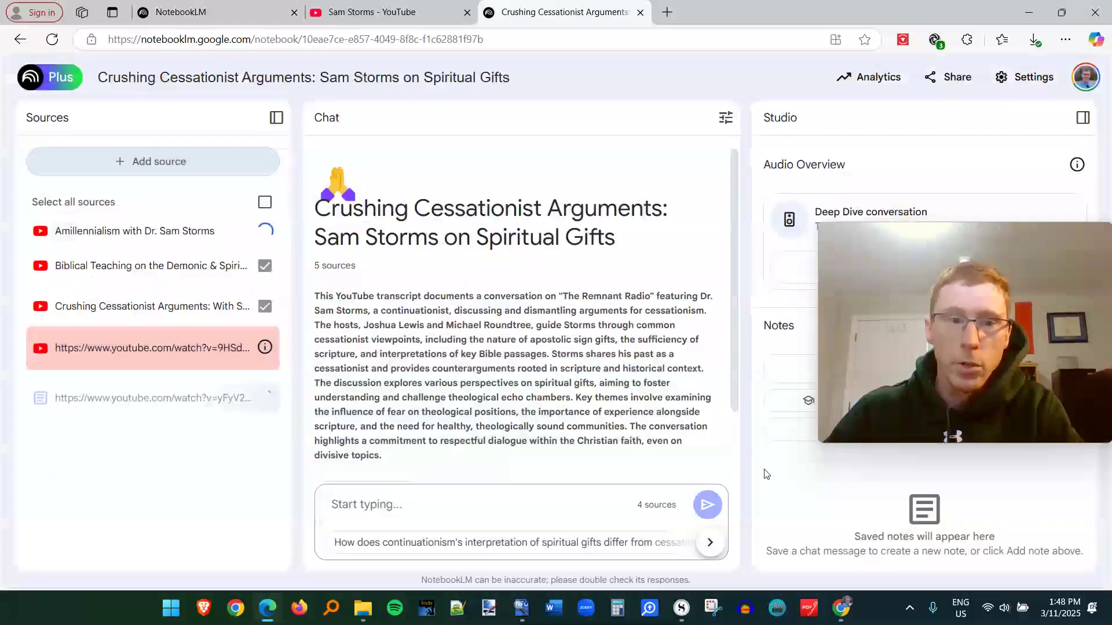
left_click(193, 161)
left_click(568, 522)
left_click(599, 230)
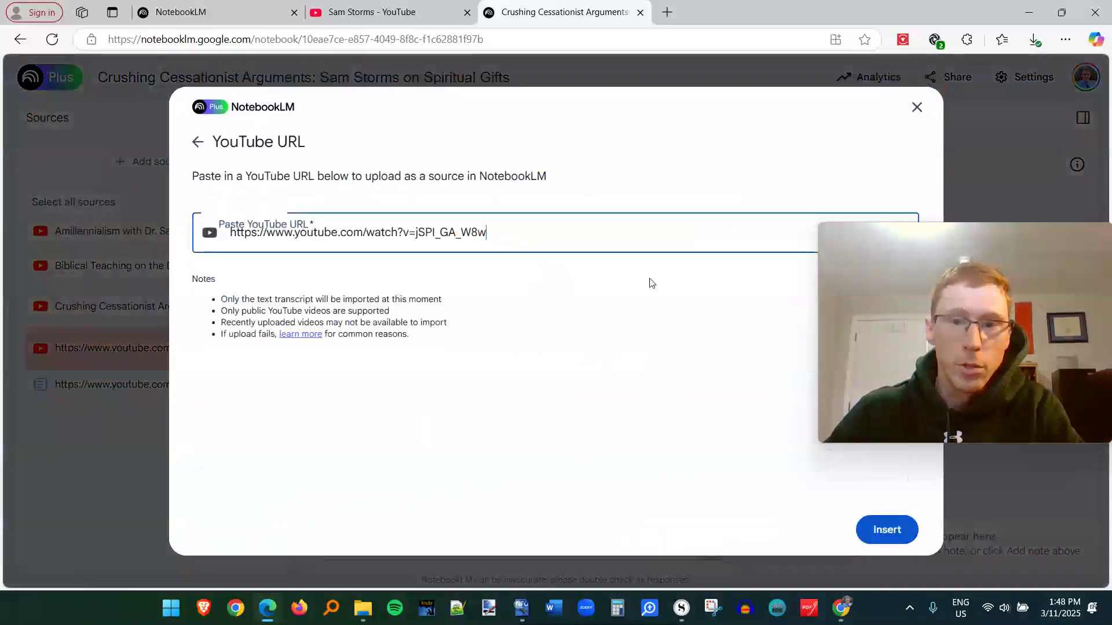
left_click(889, 528)
left_click(152, 162)
left_click(568, 522)
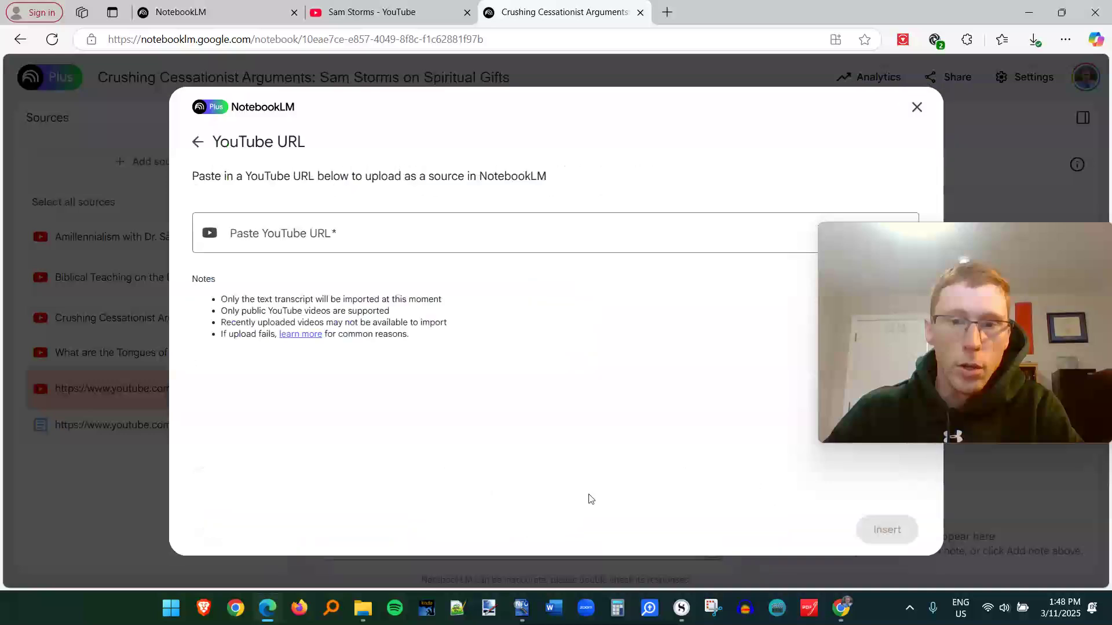
left_click(601, 232)
left_click(886, 529)
left_click(156, 162)
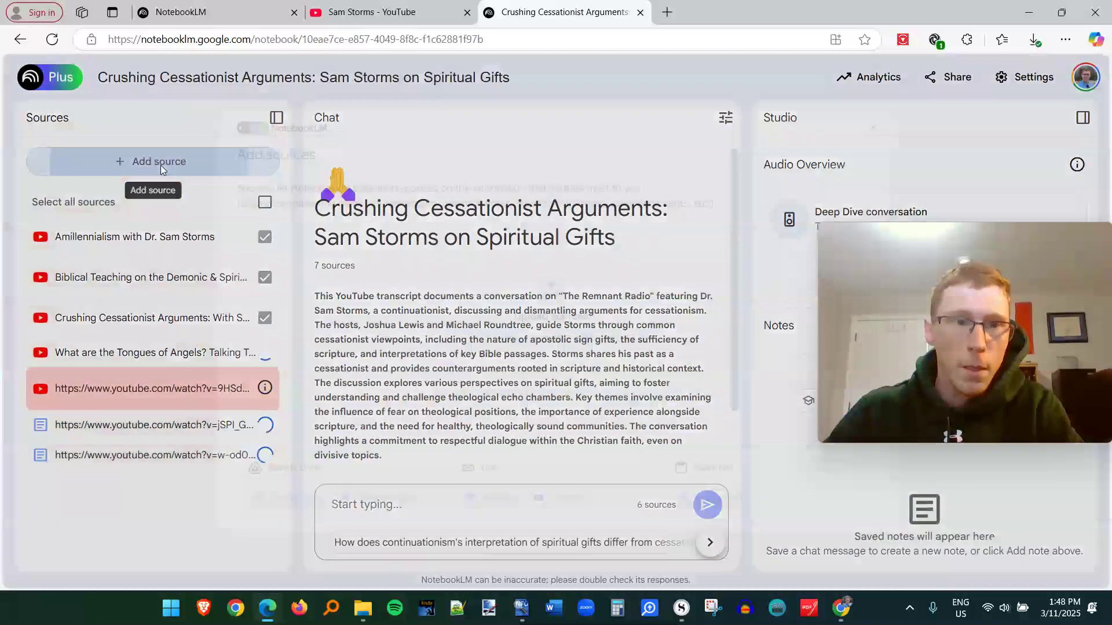
left_click(576, 524)
left_click(599, 231)
left_click(886, 529)
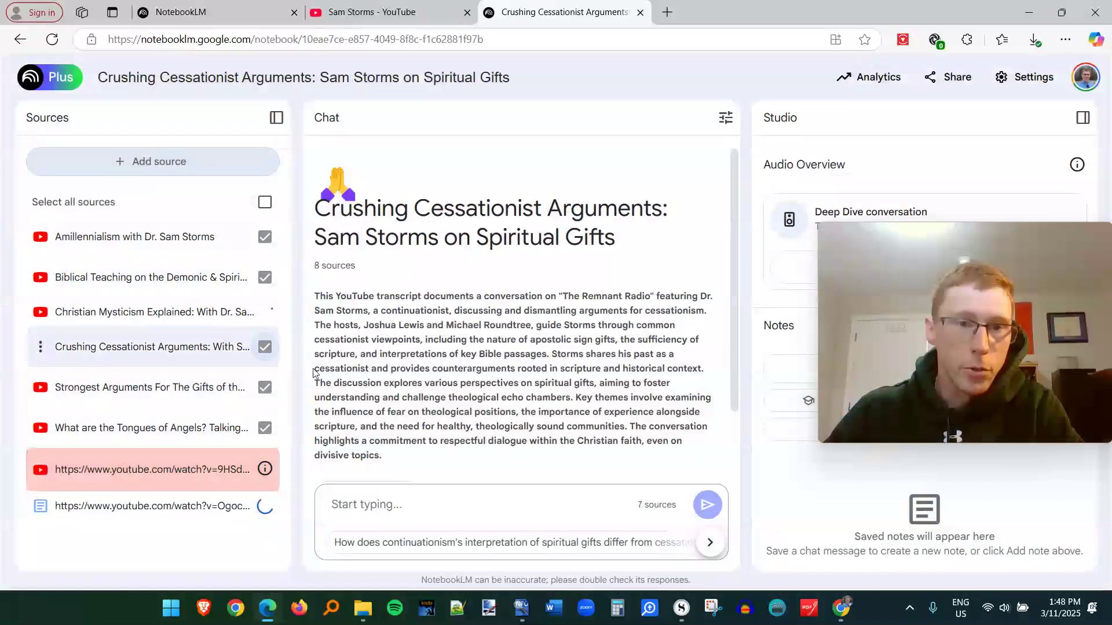
Ask 'What does Sam Storms think about tongues?', check a citation, then return to the notebook list.
left_click(406, 505)
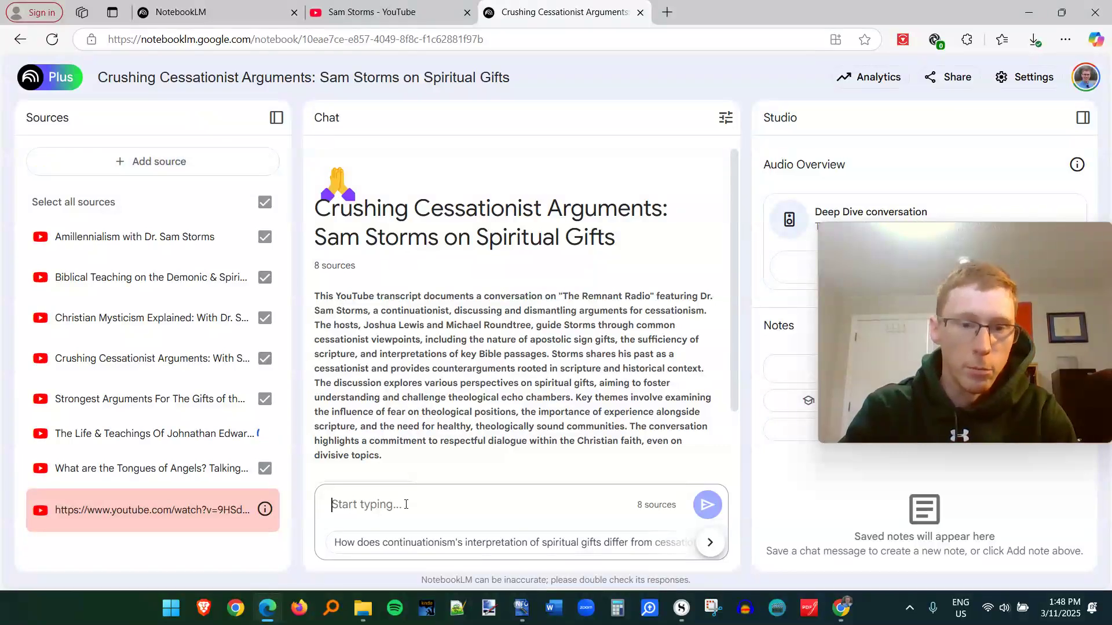
type("What does Sam Storms think ab")
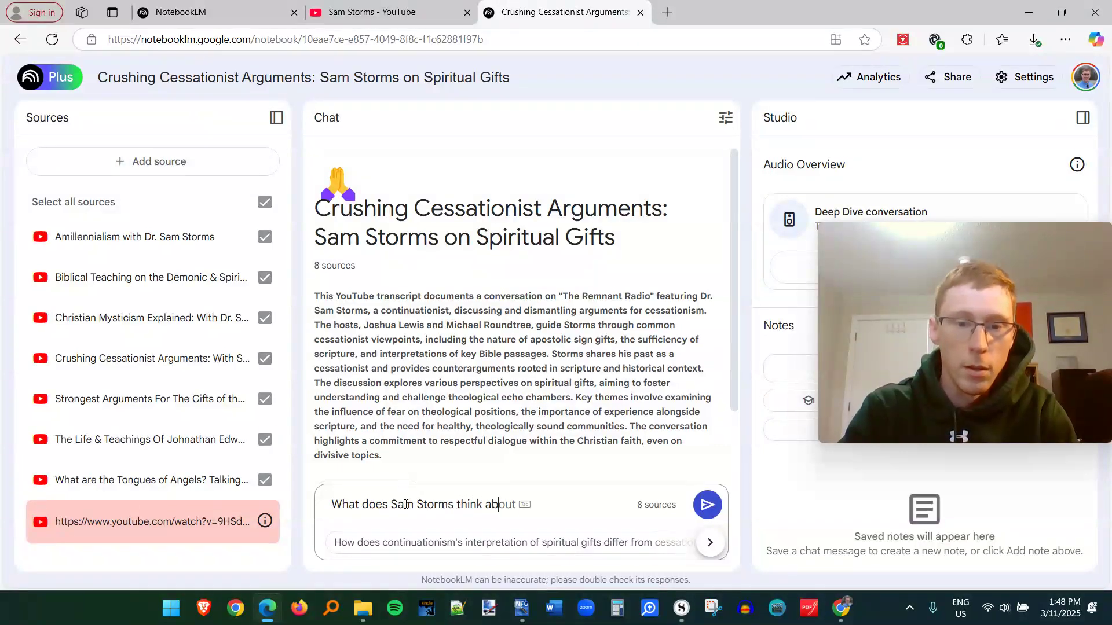
type("out tongues?")
key("Return")
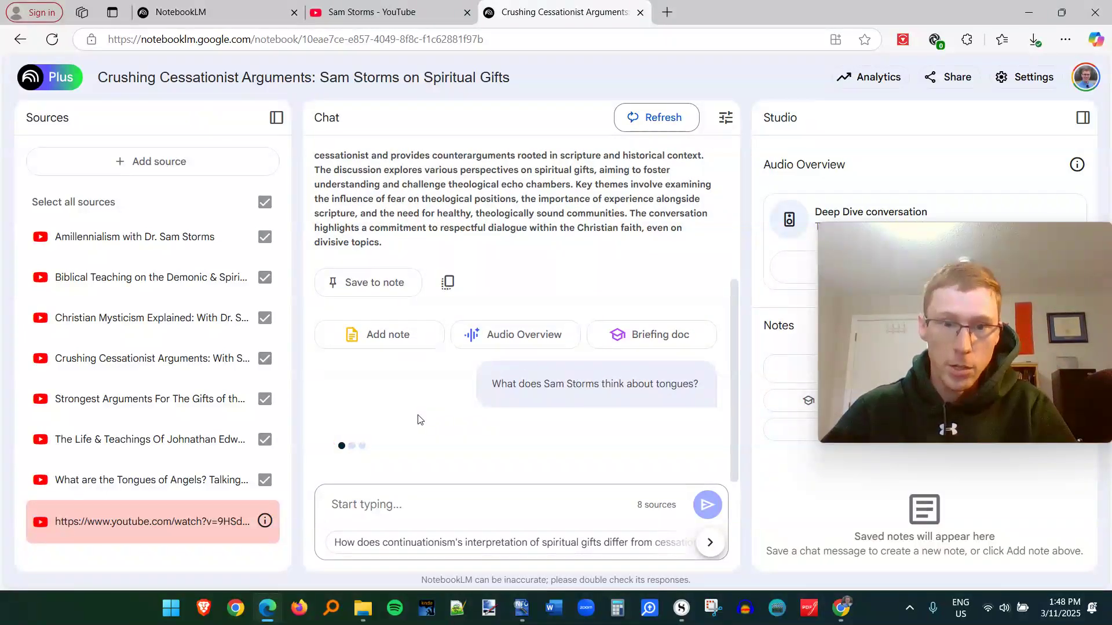
scroll(463, 405, "up", 5)
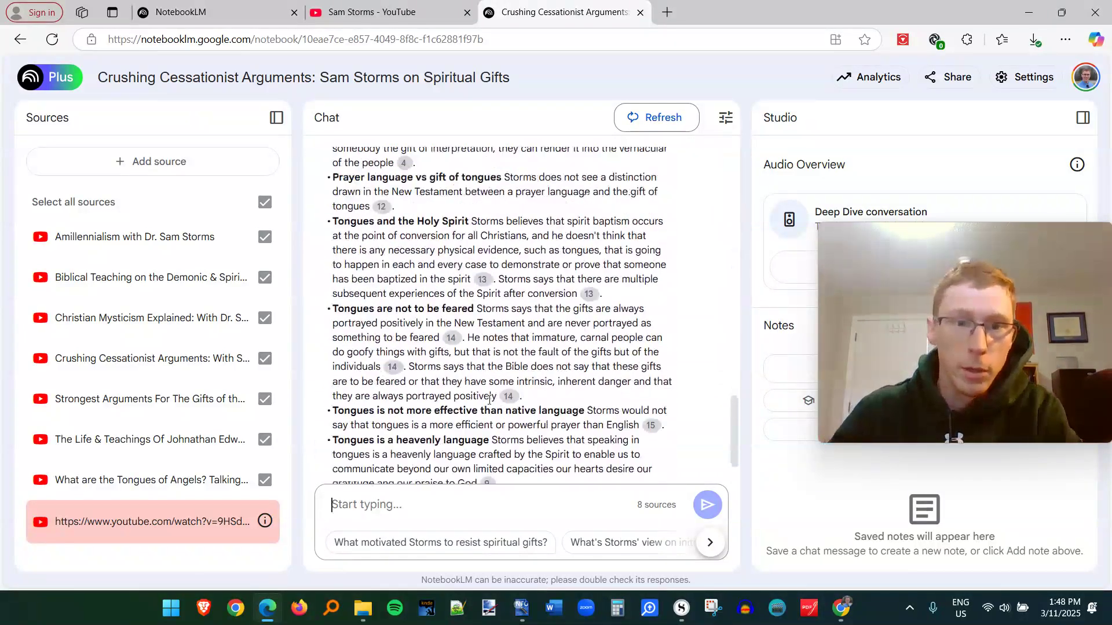
scroll(490, 399, "up", 4)
scroll(547, 248, "down", 4)
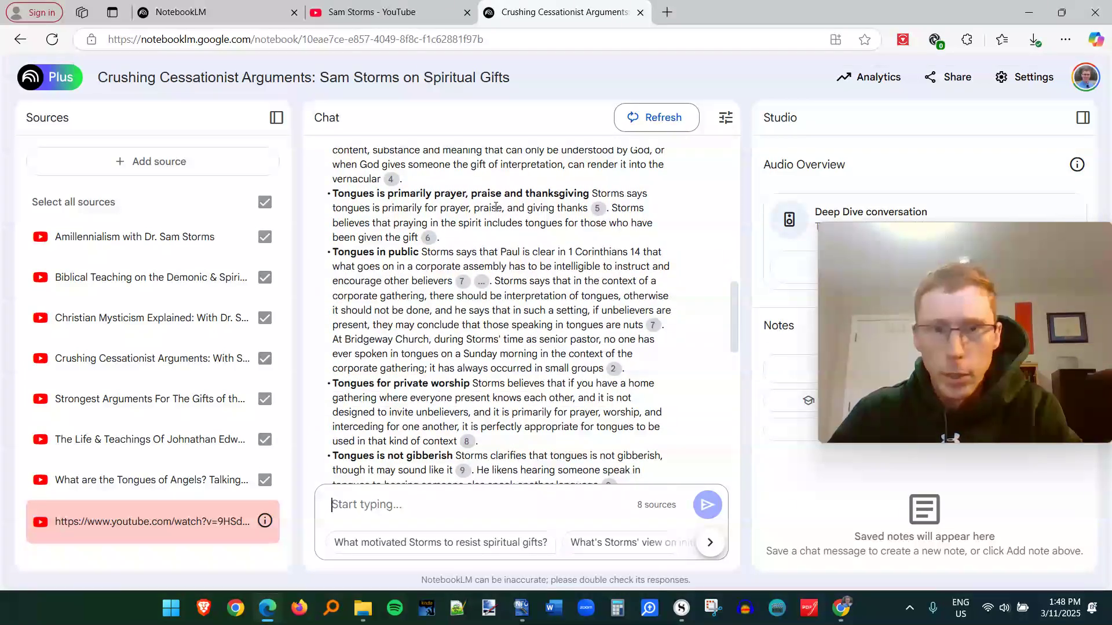
mouse_move(598, 212)
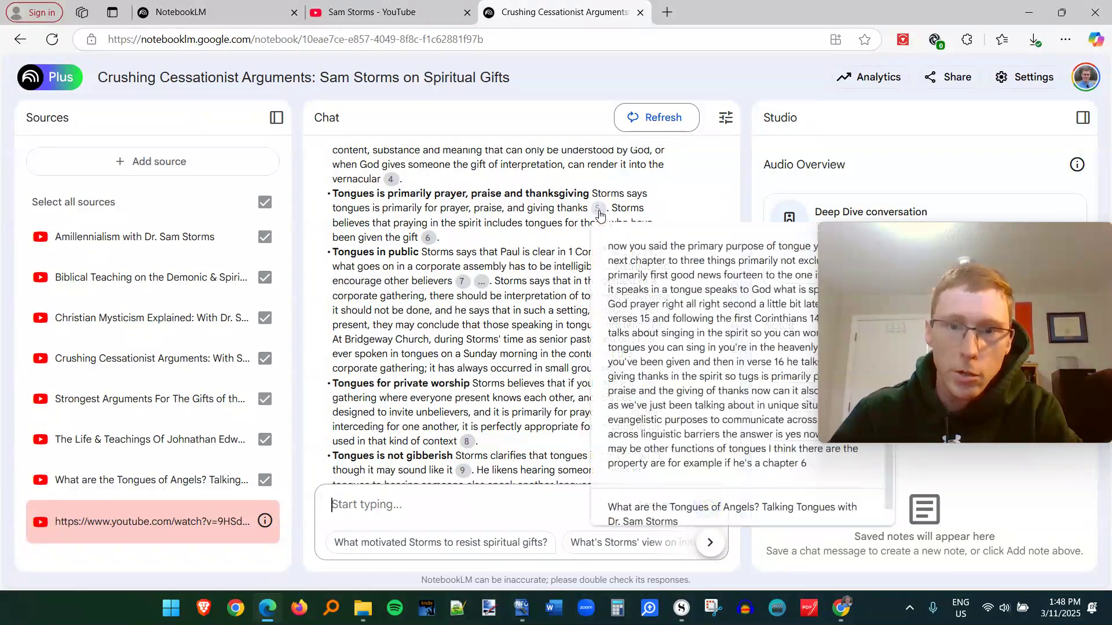
scroll(674, 348, "down", 1)
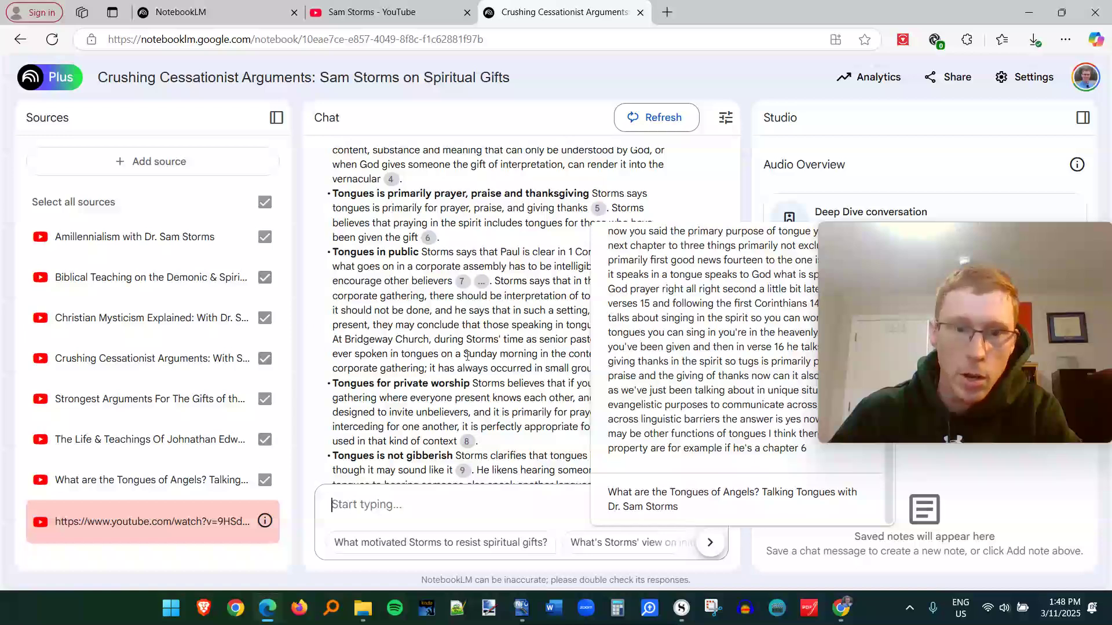
scroll(415, 363, "down", 5)
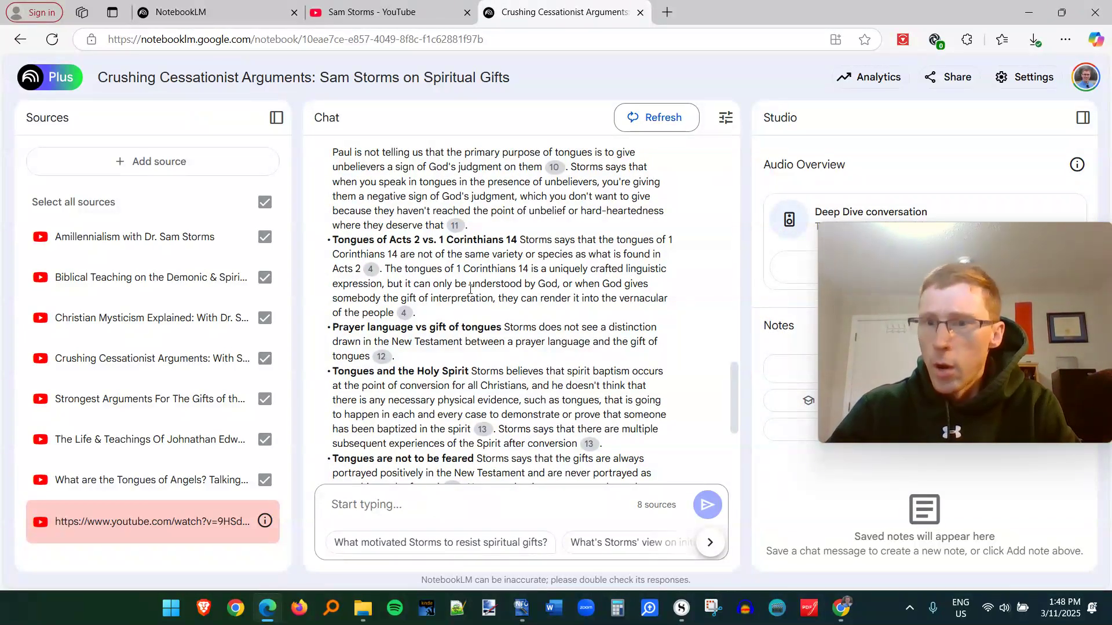
left_click(231, 17)
Open the Old Parapsychology Journals notebook and bring up the Recent Items file list.
scroll(74, 305, "down", 4)
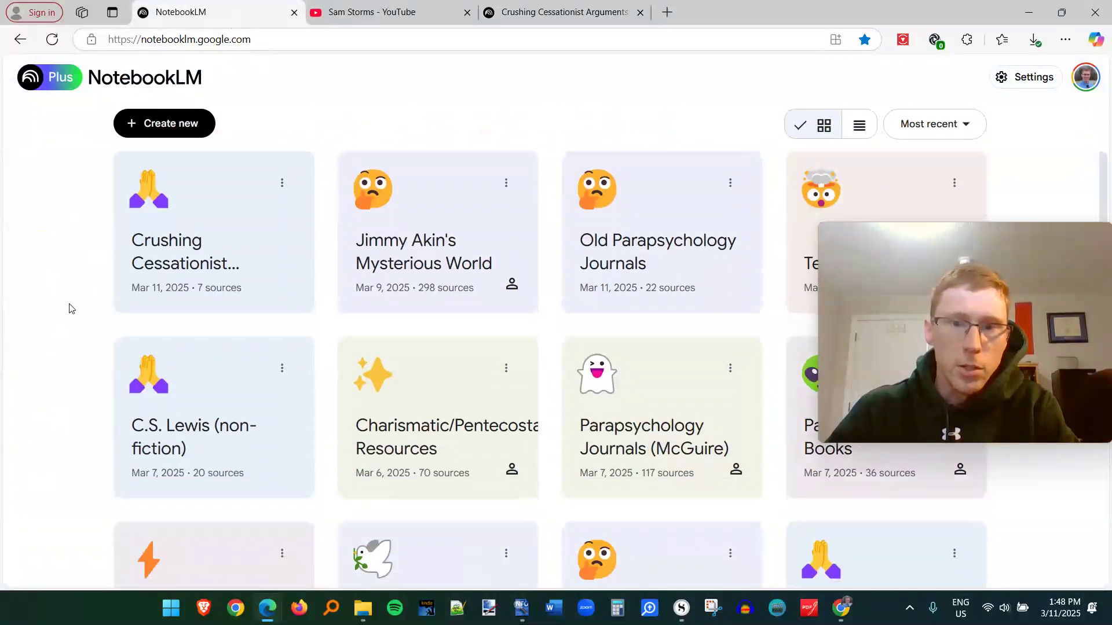
left_click(666, 190)
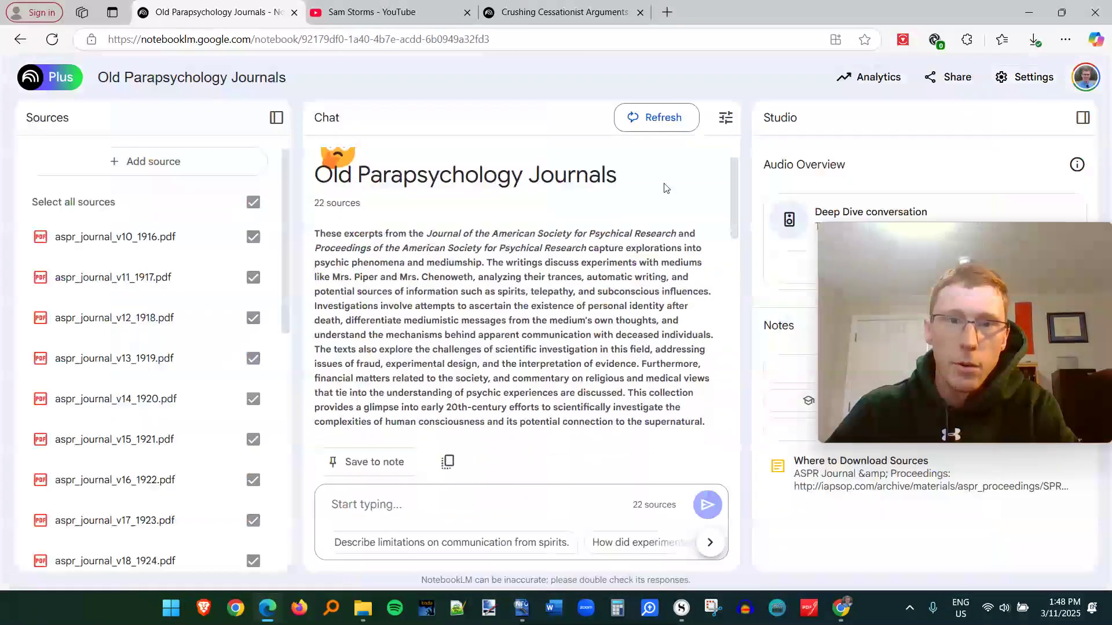
scroll(161, 324, "down", 4)
scroll(161, 325, "down", 4)
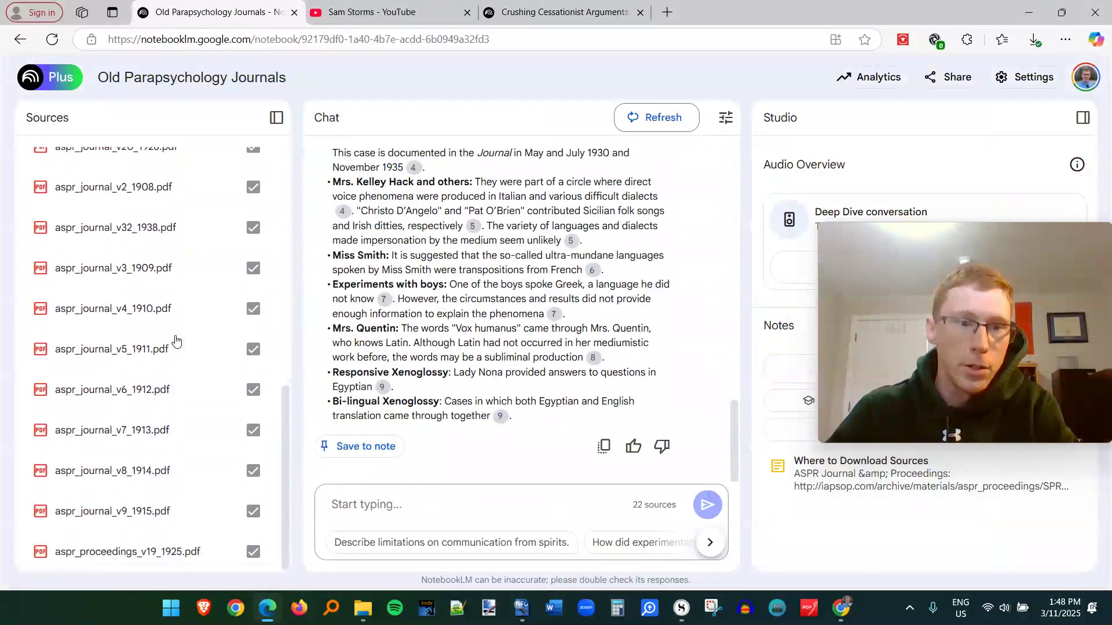
scroll(161, 325, "up", 10)
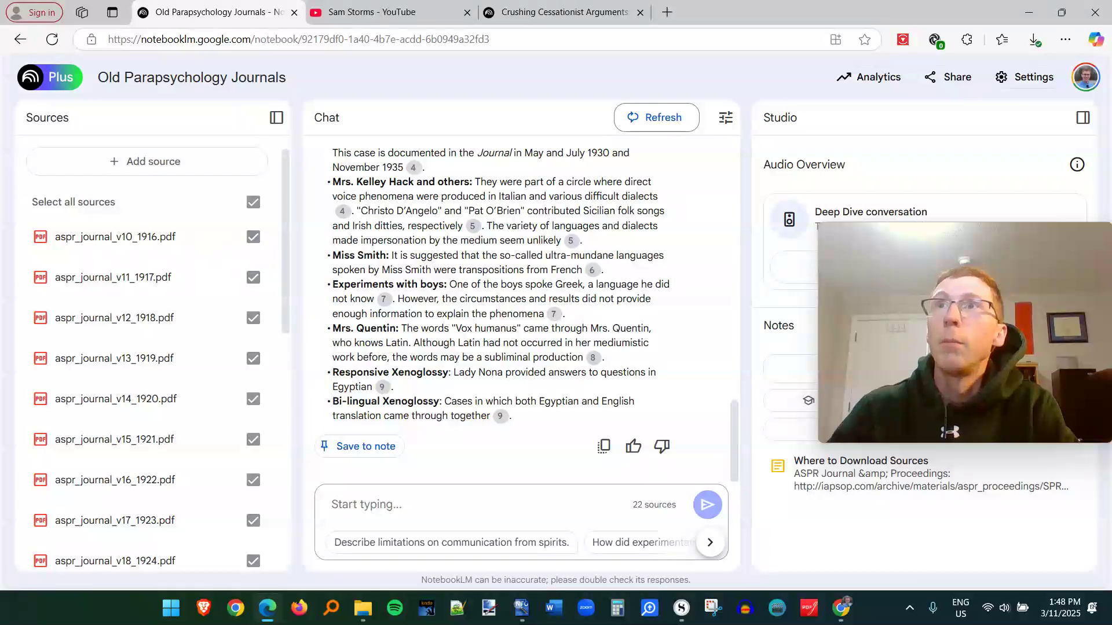
key("alt+Tab")
Open aspr_journal_v1_1907.pdf from Recent Items in Edge and browse the pages near 614.
left_click_drag(579, 35, 518, 69)
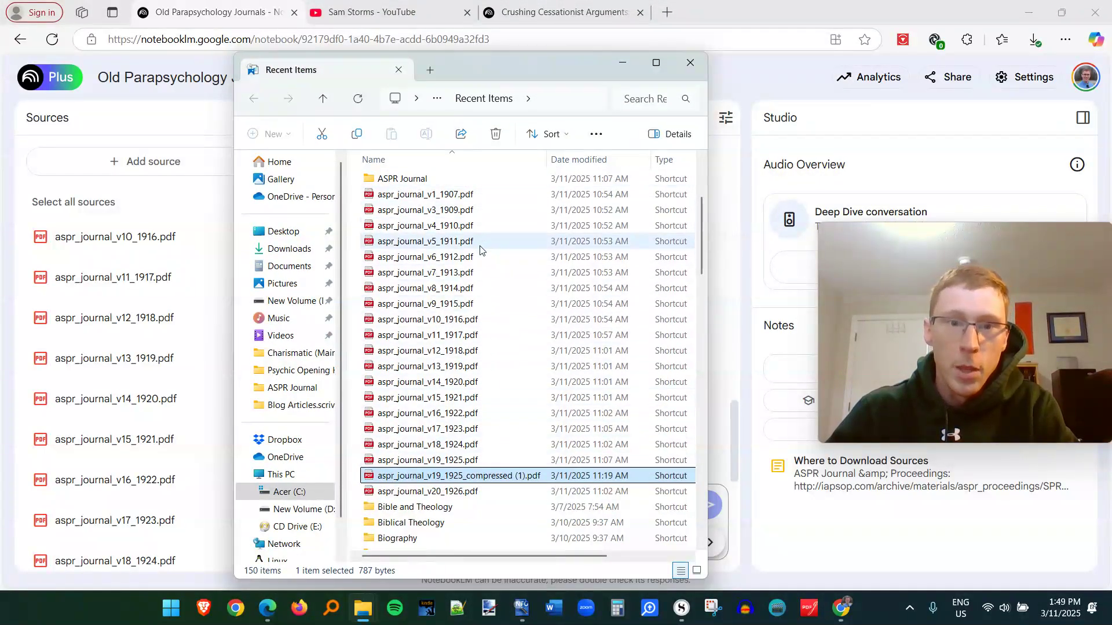
double_click(472, 195)
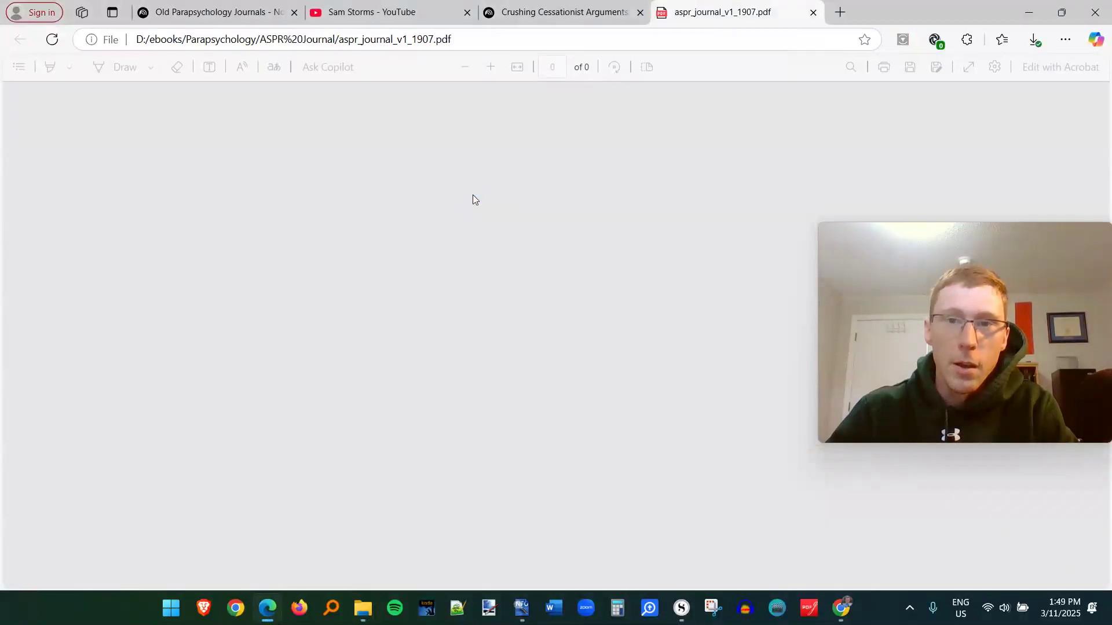
mouse_move(861, 269)
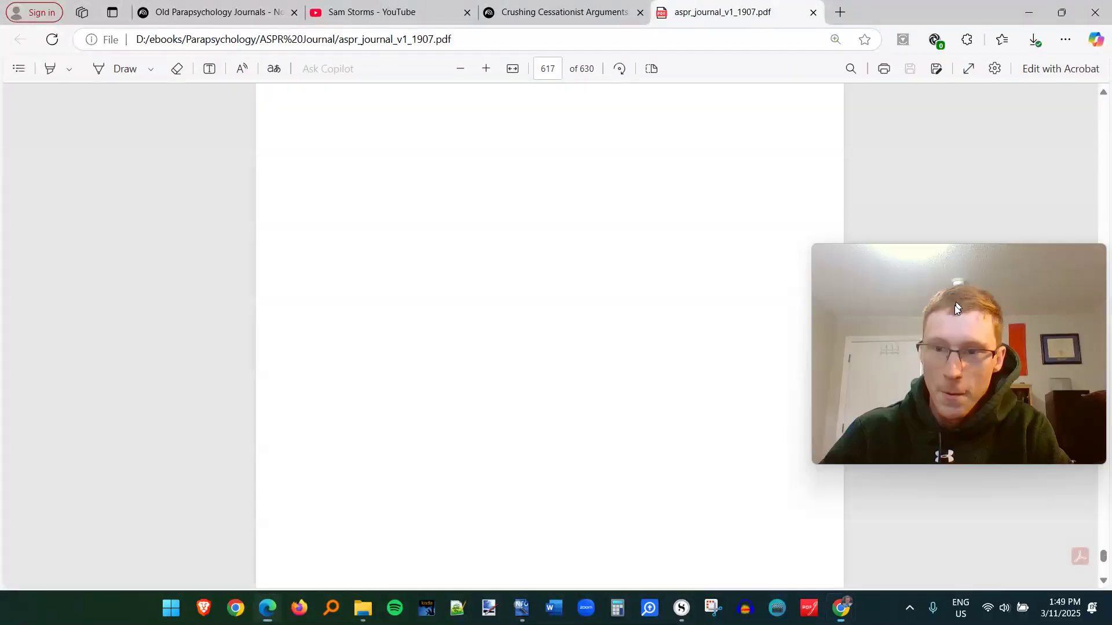
scroll(662, 379, "up", 5)
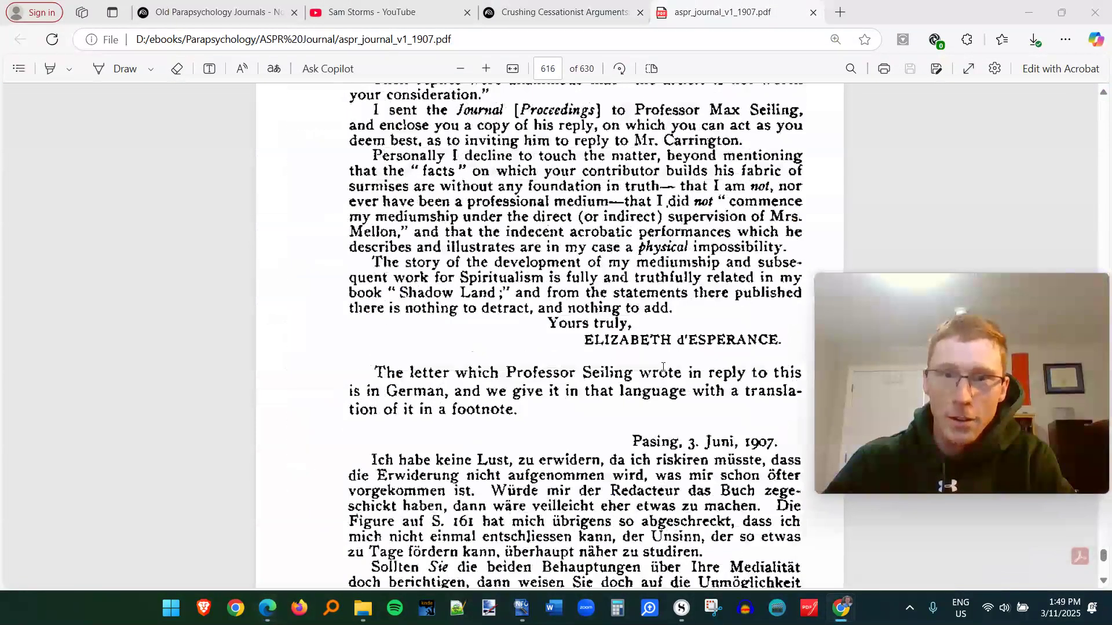
scroll(662, 379, "up", 10)
mouse_move(837, 445)
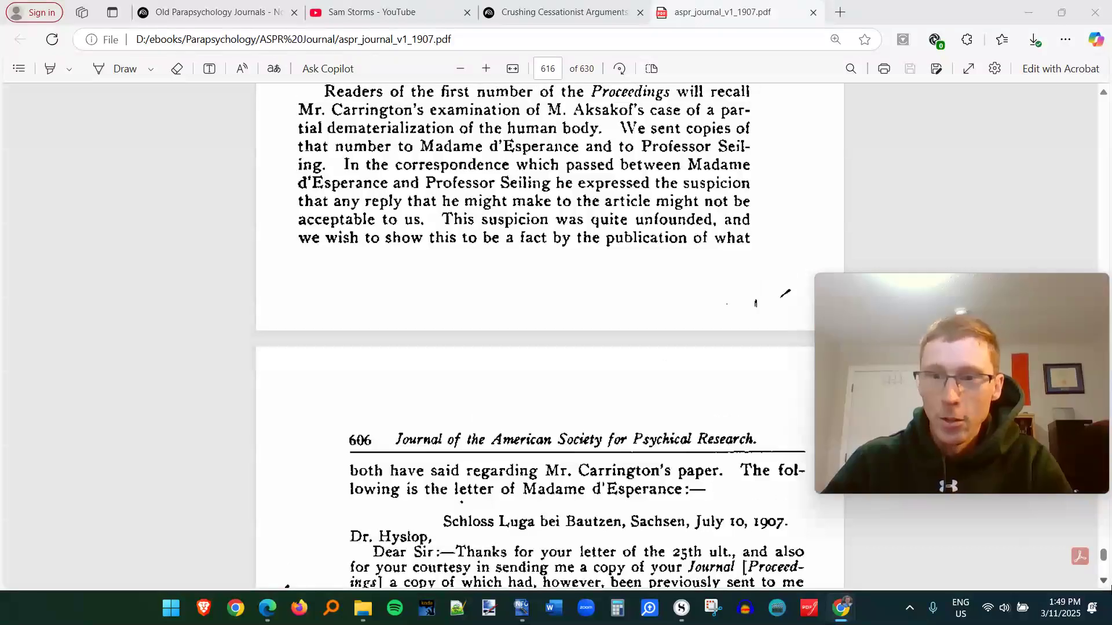
scroll(516, 347, "up", 15)
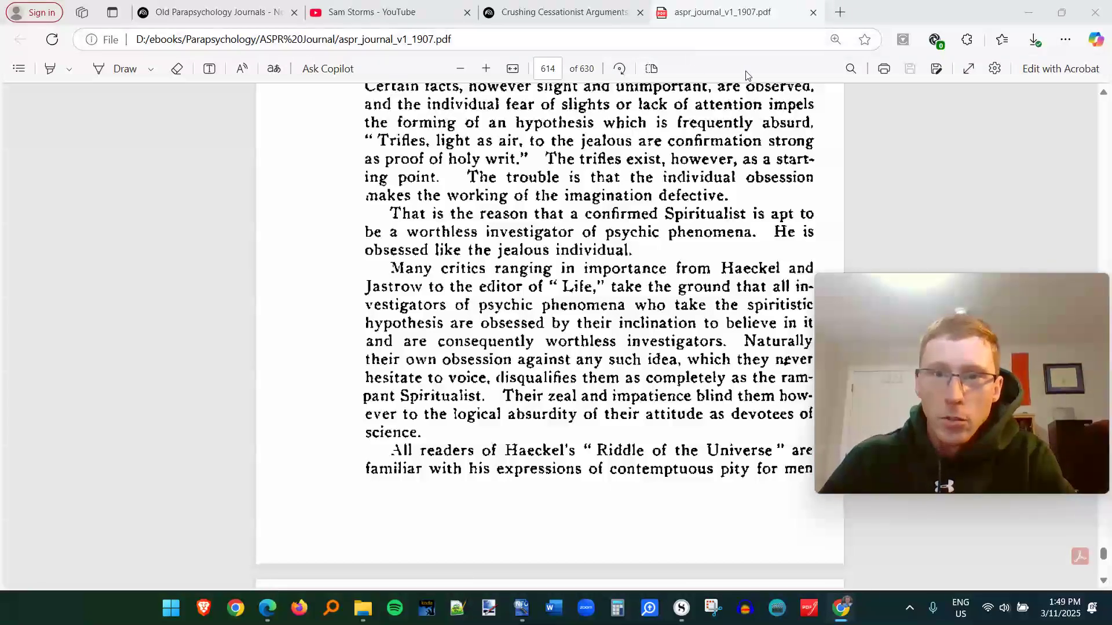
Close the journal PDF, return to the Old Parapsychology Journals notebook, and focus its chat box.
left_click(813, 13)
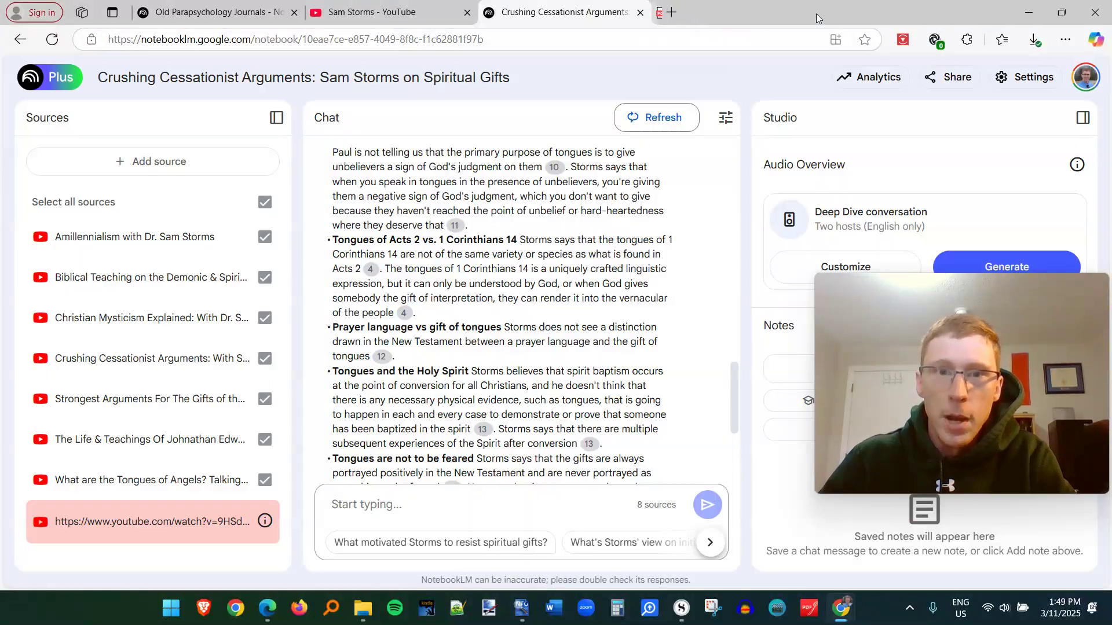
left_click(214, 12)
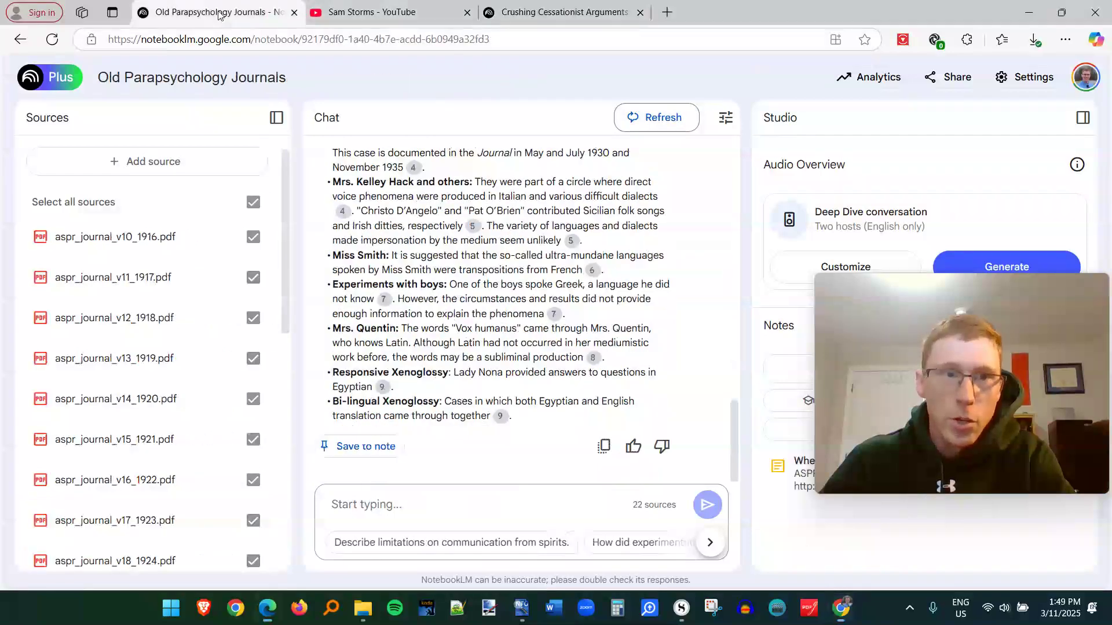
scroll(145, 376, "down", 5)
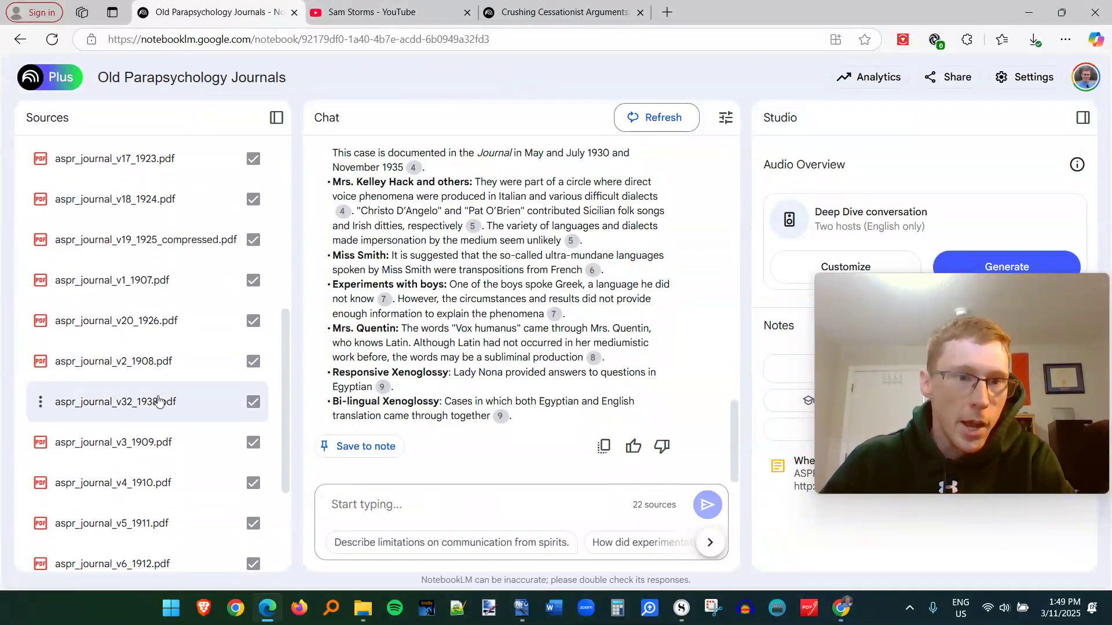
scroll(145, 394, "up", 5)
left_click(397, 508)
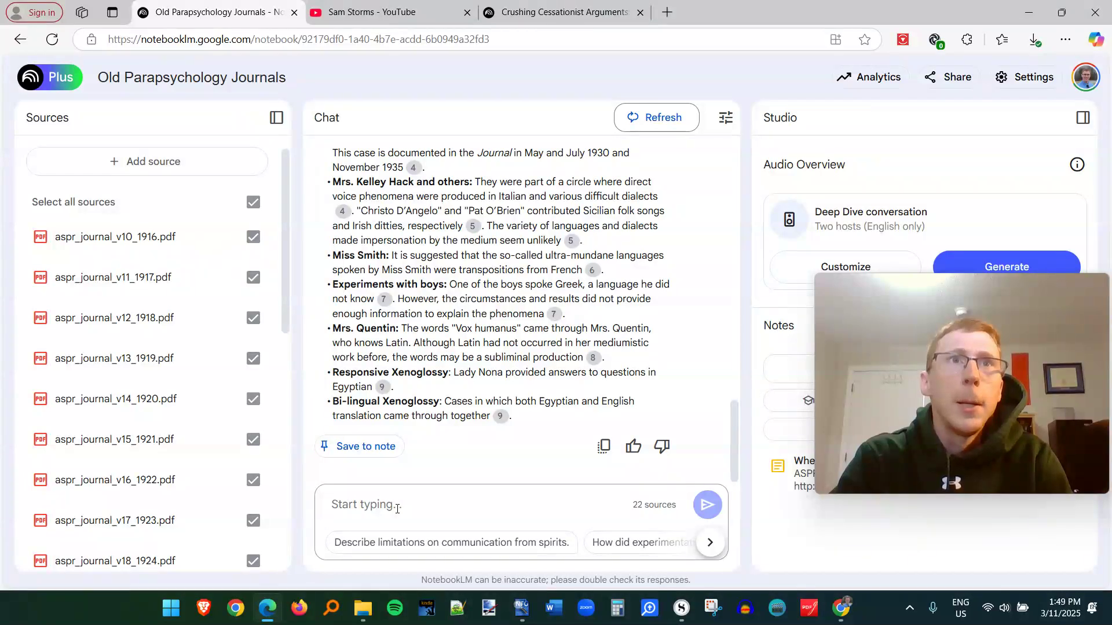
Ask the notebook what evidence there is for D.D. Home's levitation.
type("Wha")
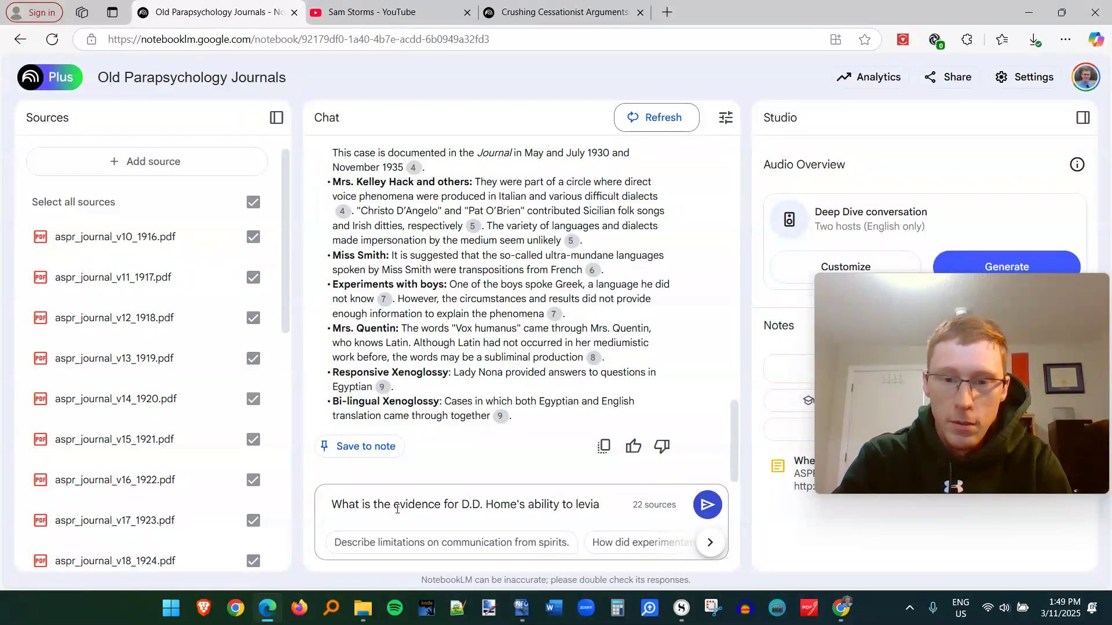
type("e?")
key("Return")
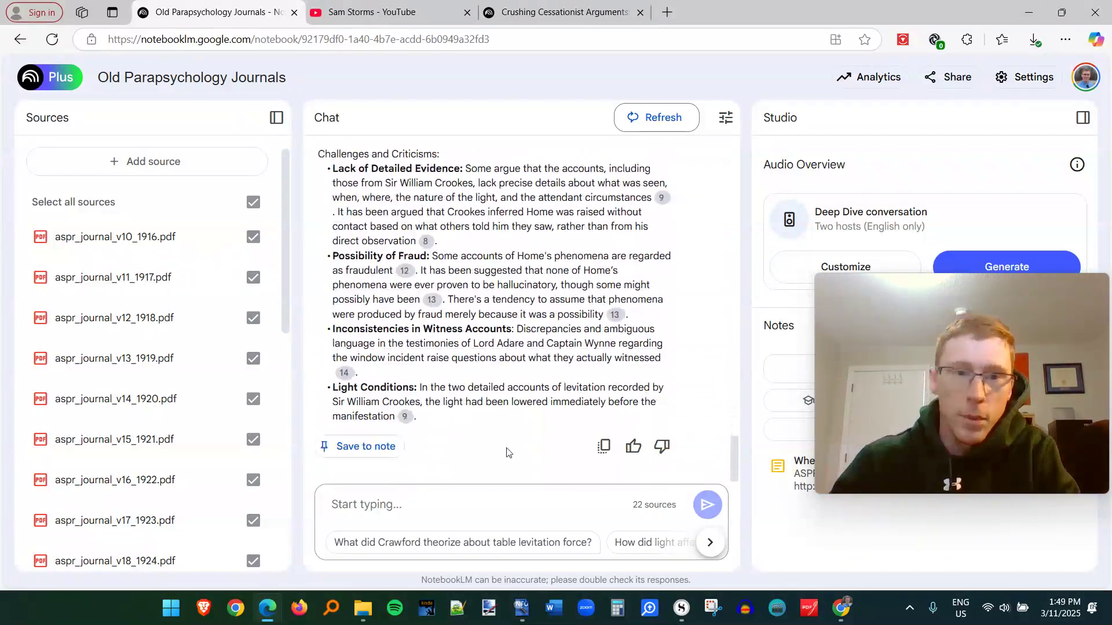
scroll(520, 333, "up", 8)
scroll(519, 333, "up", 3)
scroll(406, 290, "down", 2)
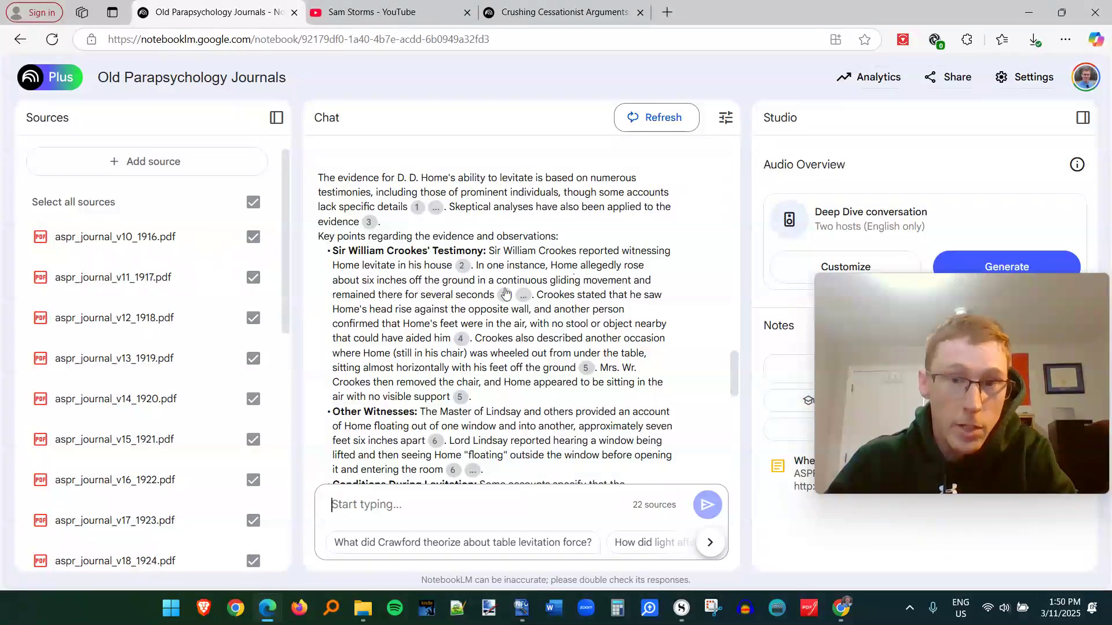
Open the passages behind citations 2, 8 and 11, ending on aspr_journal_v15_1921.pdf.
mouse_move(507, 300)
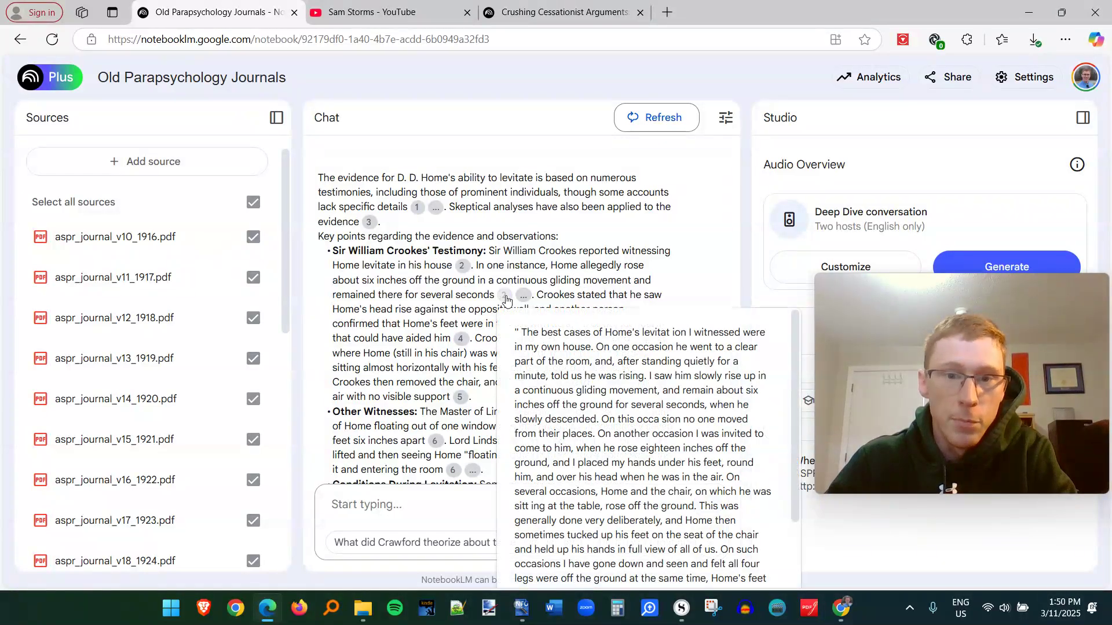
left_click(506, 299)
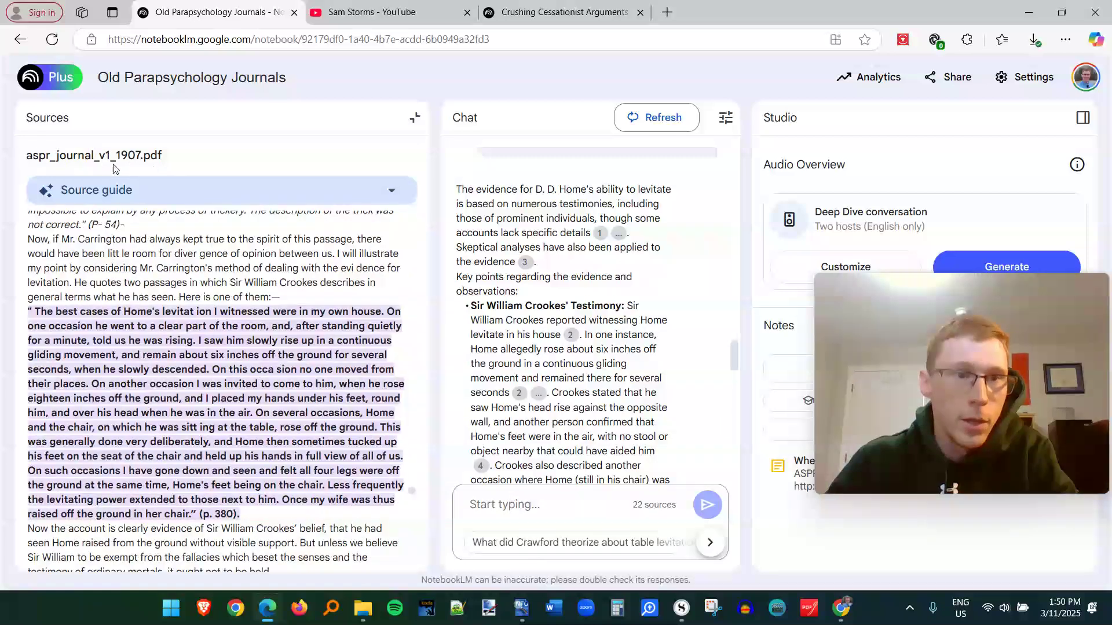
scroll(160, 364, "down", 1)
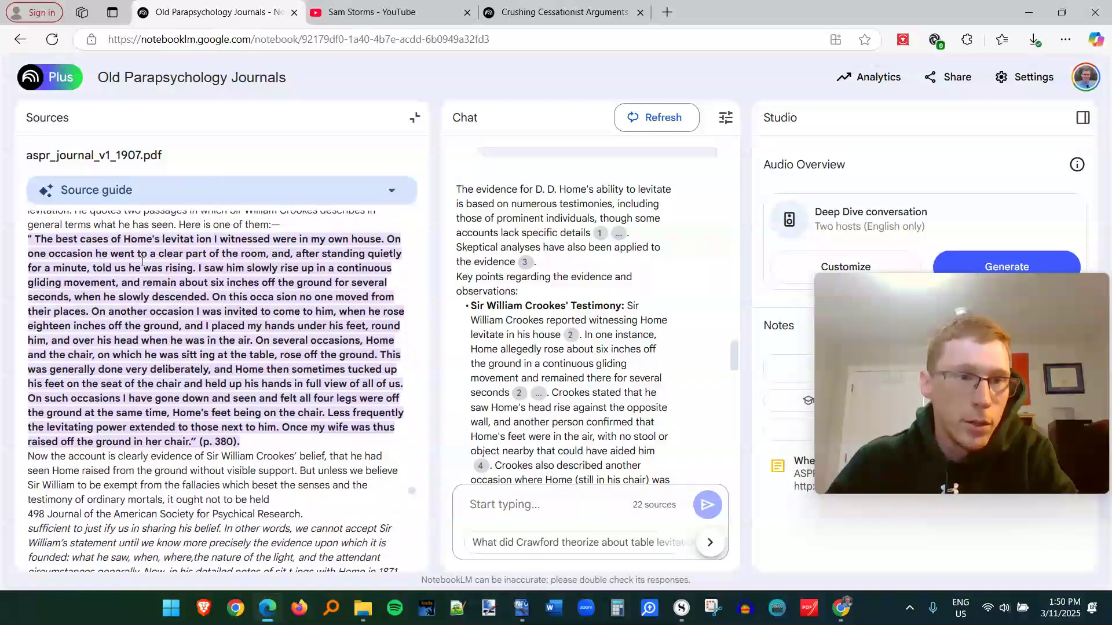
scroll(162, 290, "down", 1)
scroll(182, 316, "up", 1)
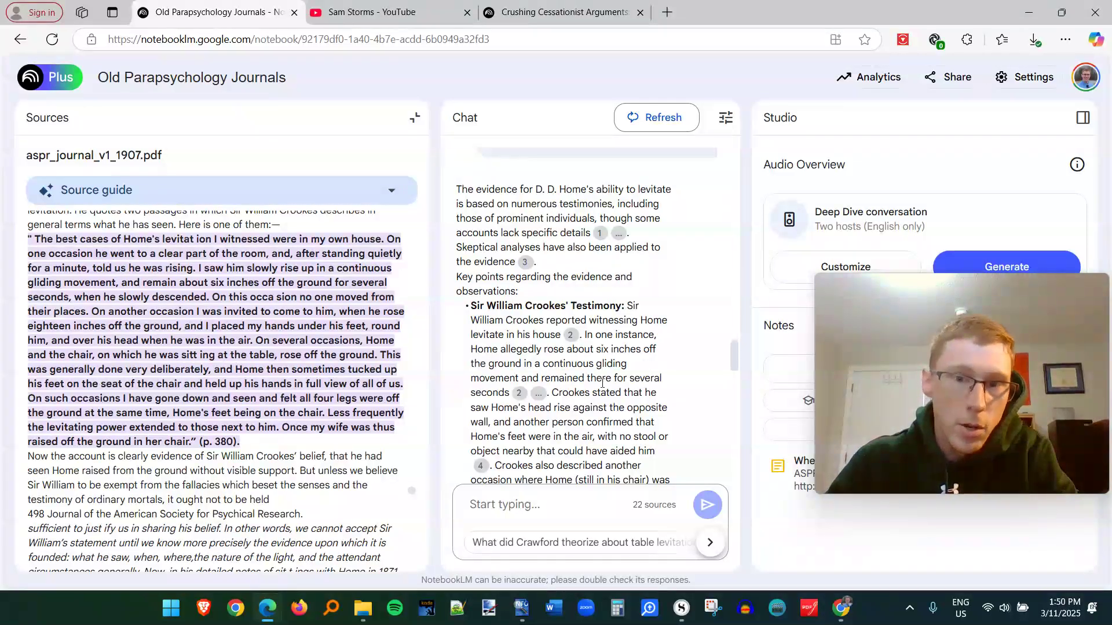
scroll(603, 382, "down", 6)
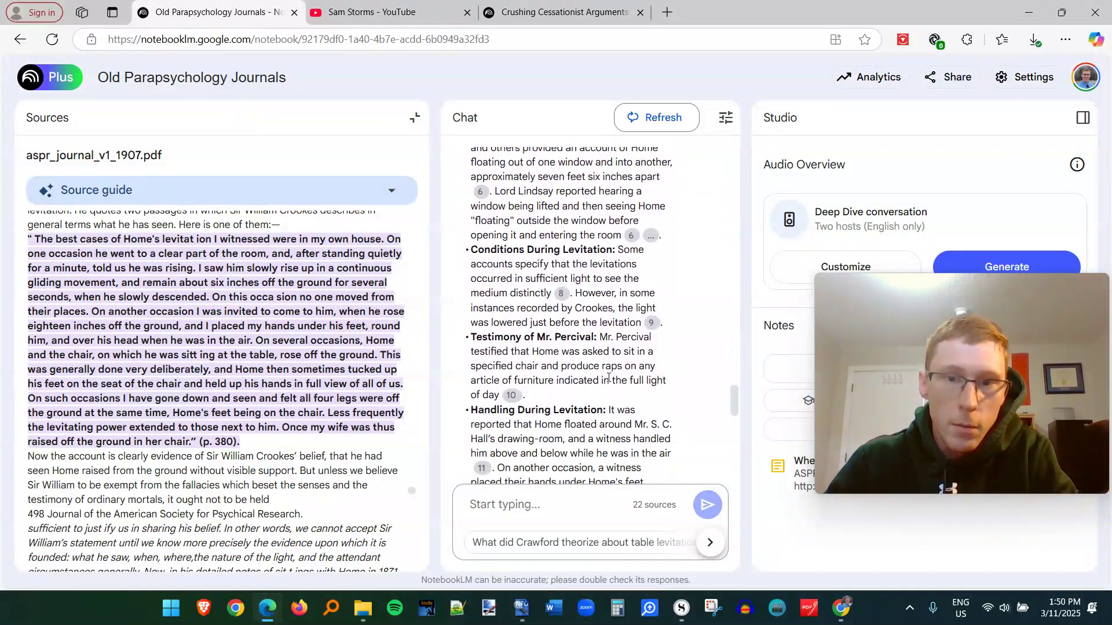
left_click(560, 293)
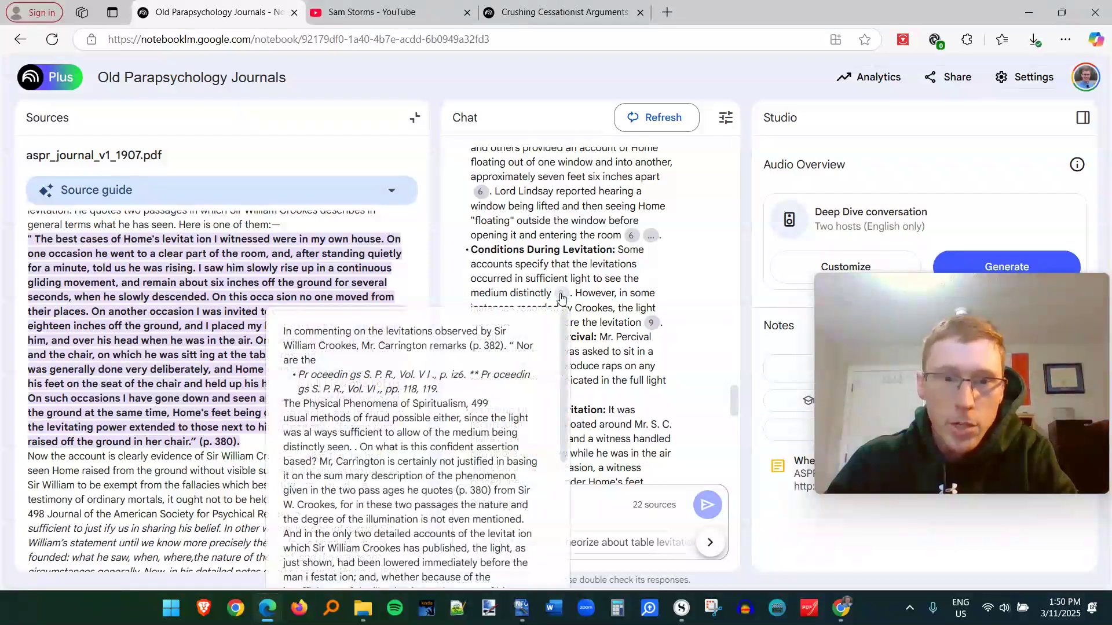
scroll(621, 351, "down", 4)
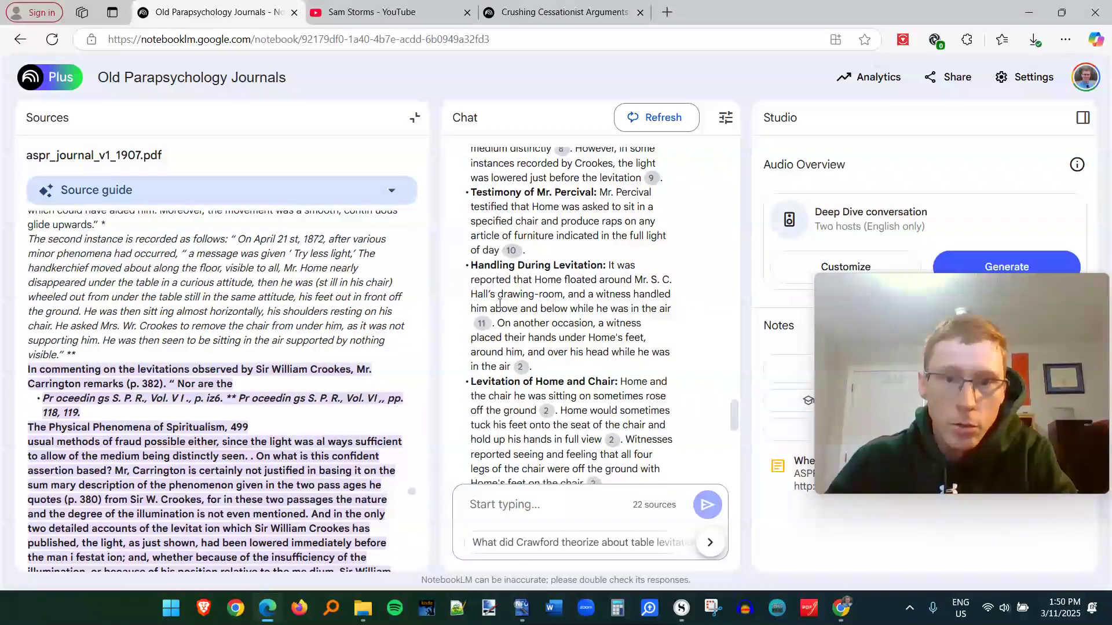
left_click(483, 323)
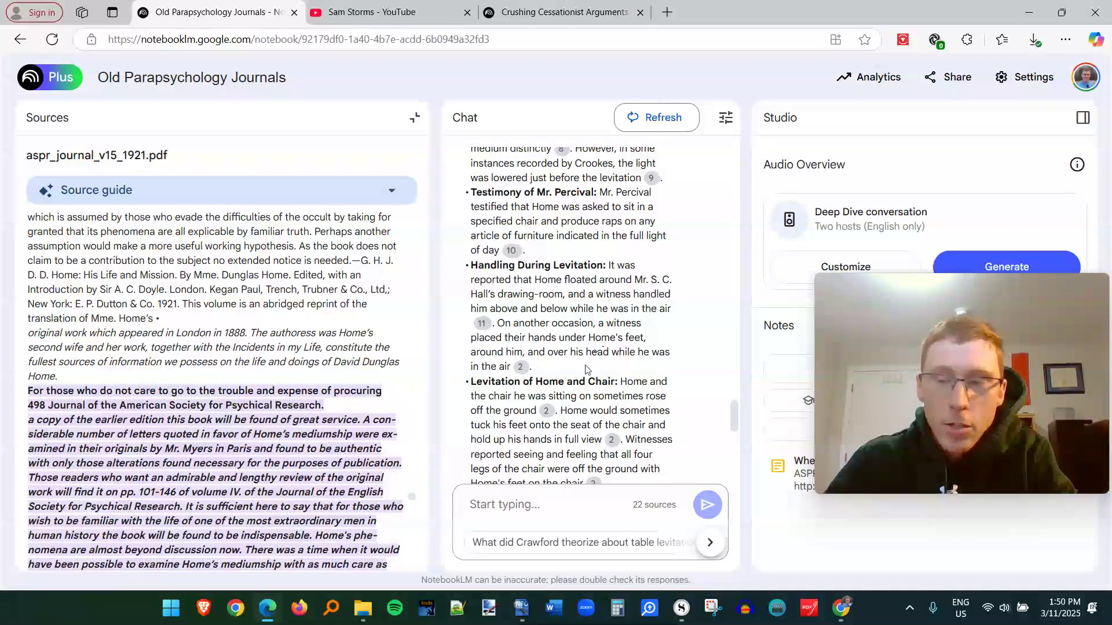
scroll(588, 369, "down", 2)
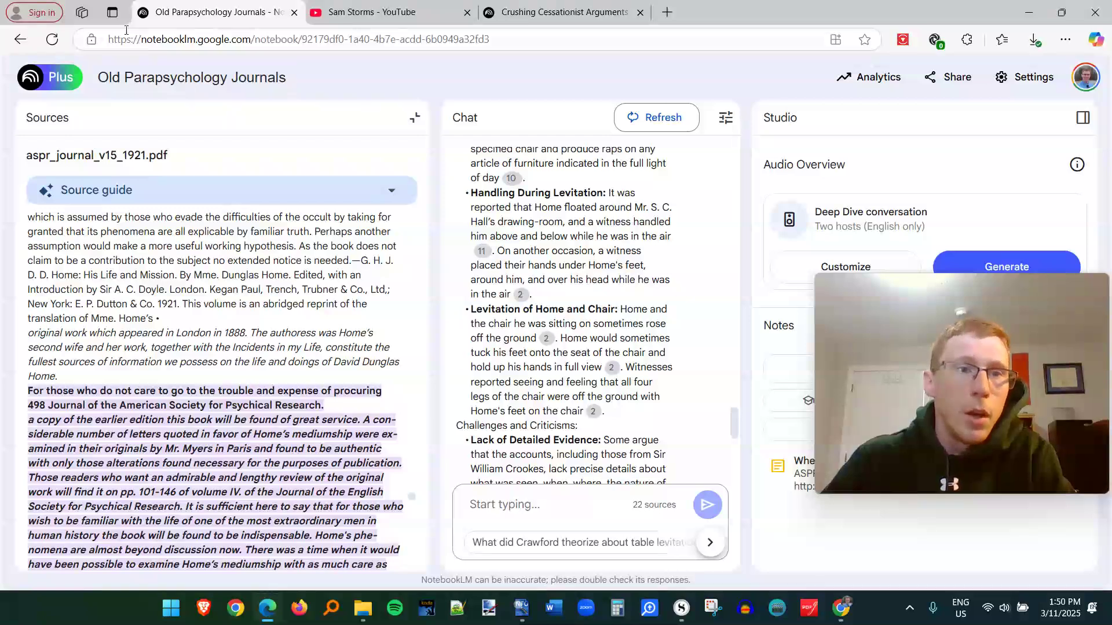
Return to the notebook list and open the 160-source Christian Parapsychologist notebook.
left_click(63, 84)
scroll(261, 236, "down", 3)
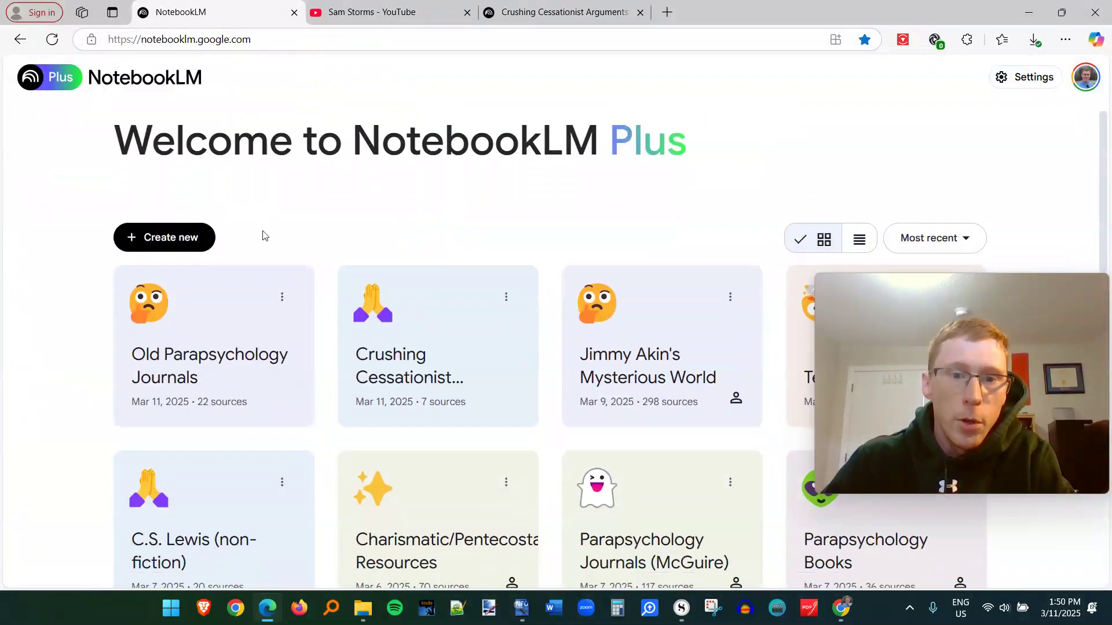
scroll(248, 266, "down", 2)
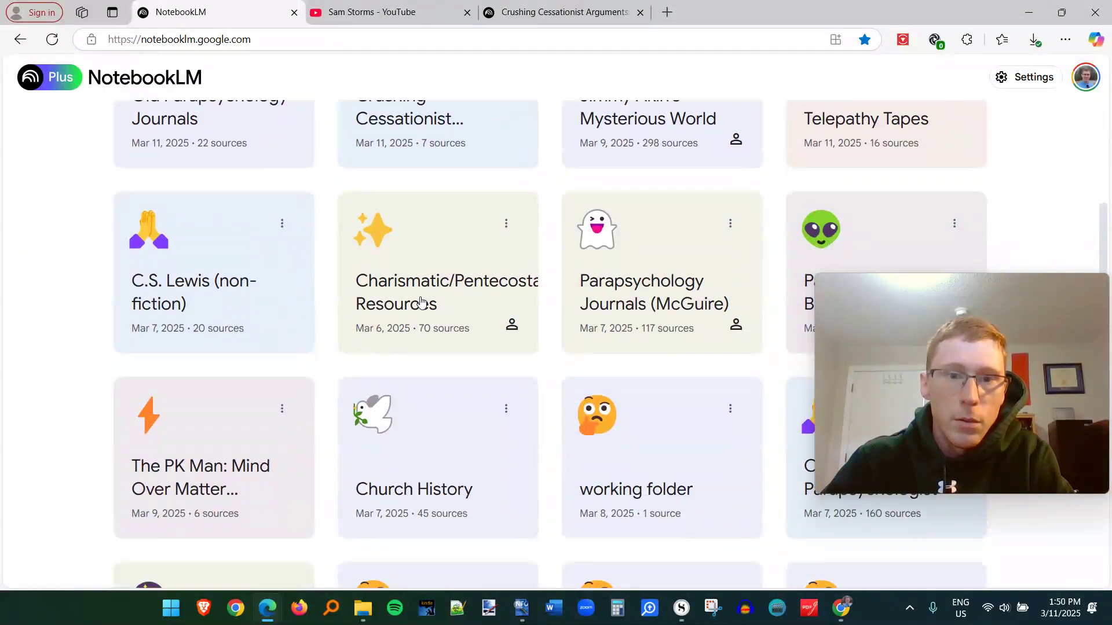
scroll(452, 316, "up", 3)
scroll(450, 319, "down", 8)
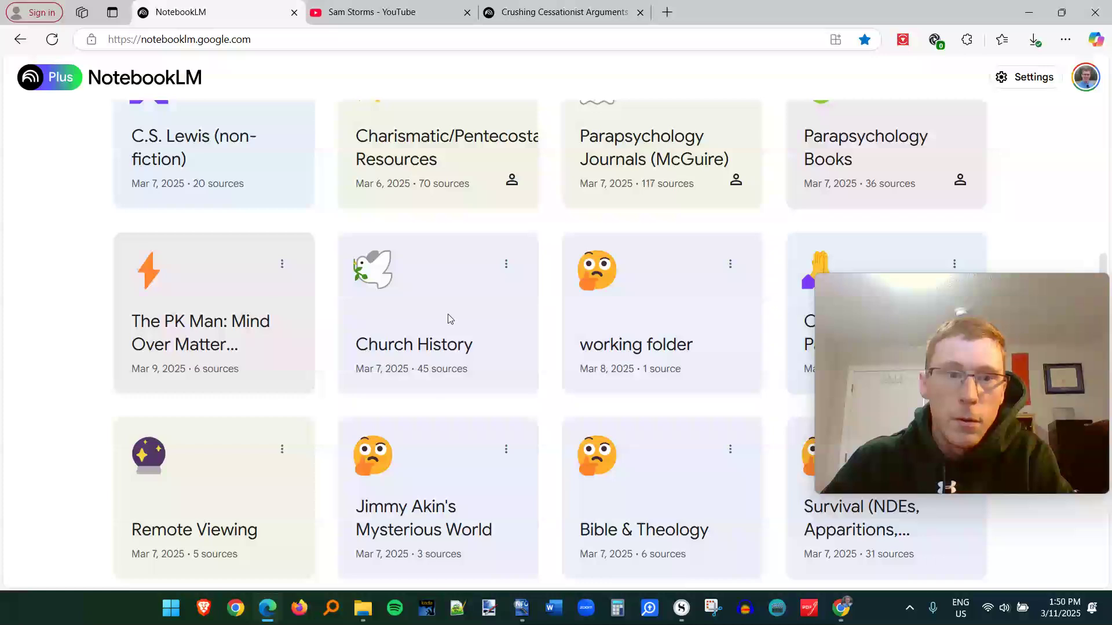
left_click(934, 145)
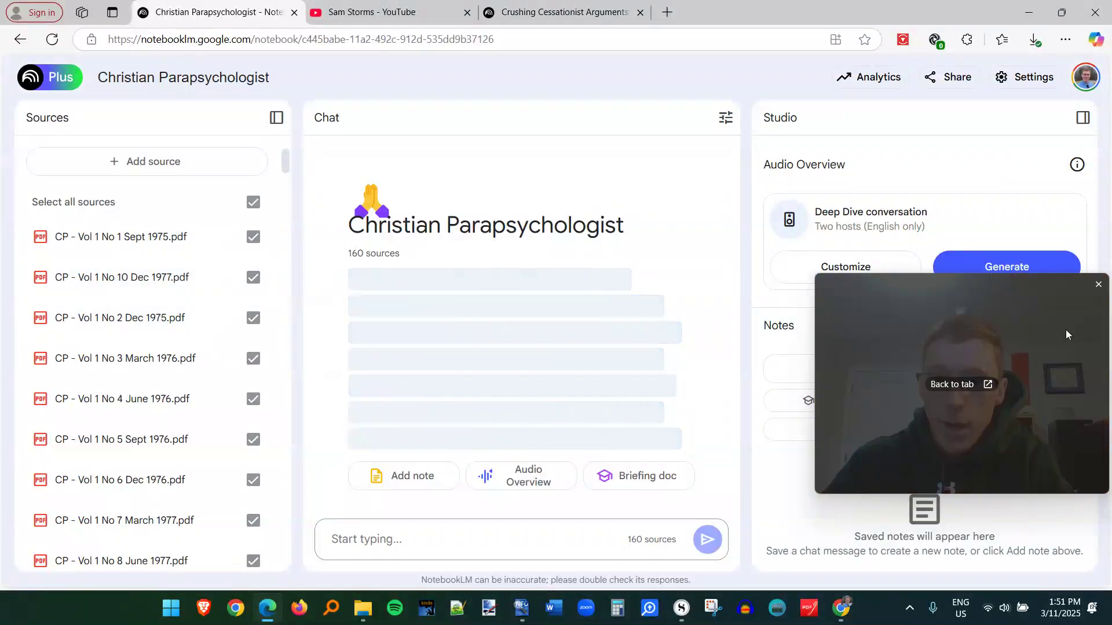
left_click_drag(983, 335, 974, 394)
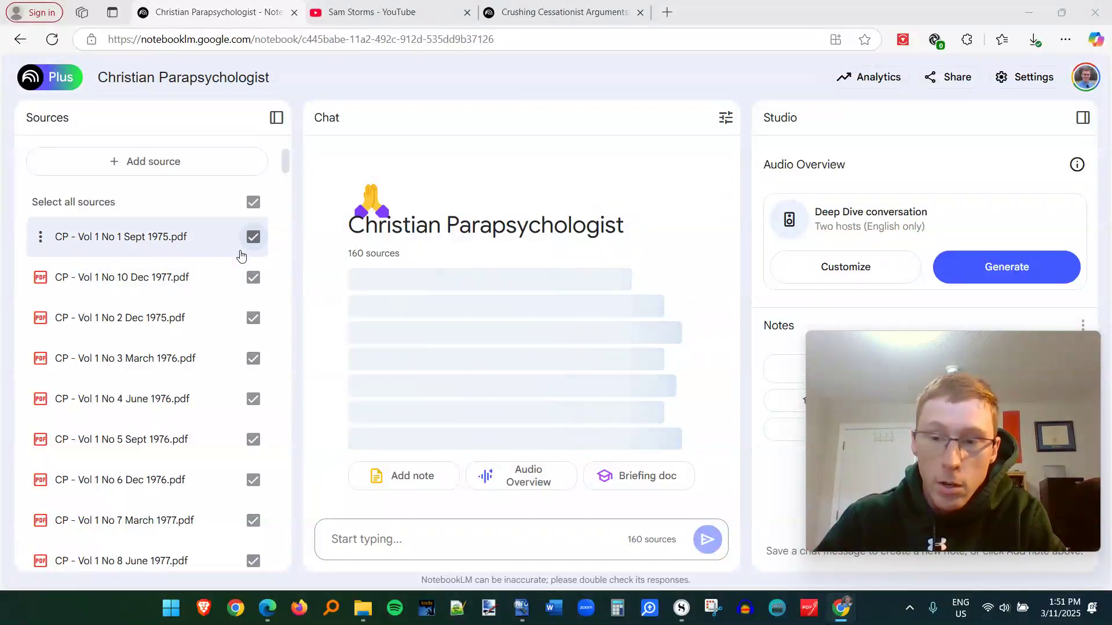
Ask the notebook 'What are some effective ways to resolve a haunting?'.
left_click(436, 540)
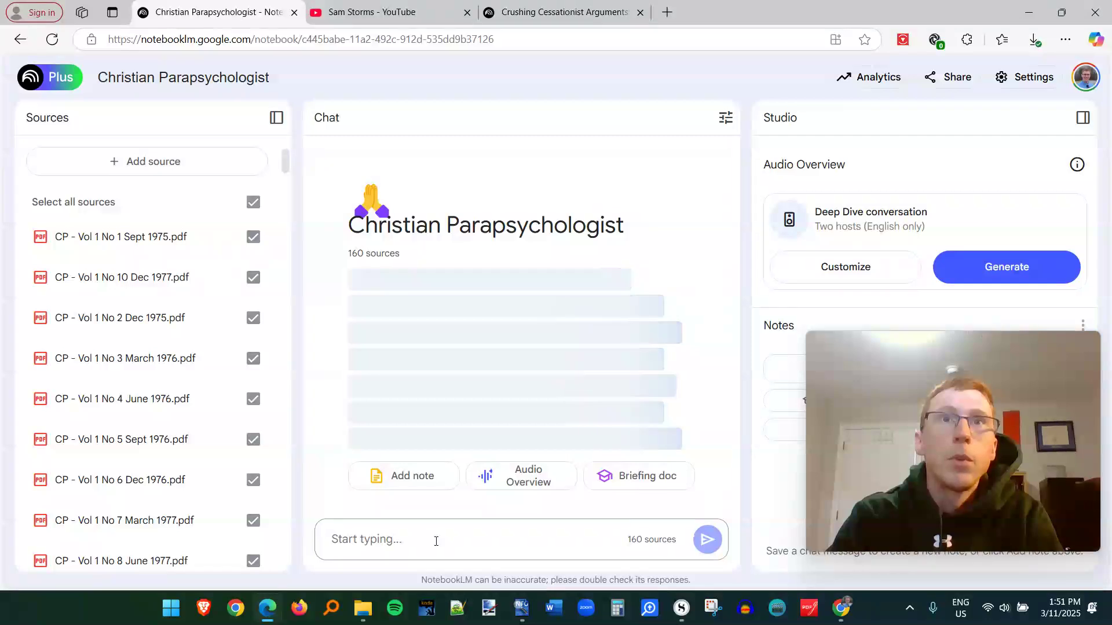
type("What are some eff")
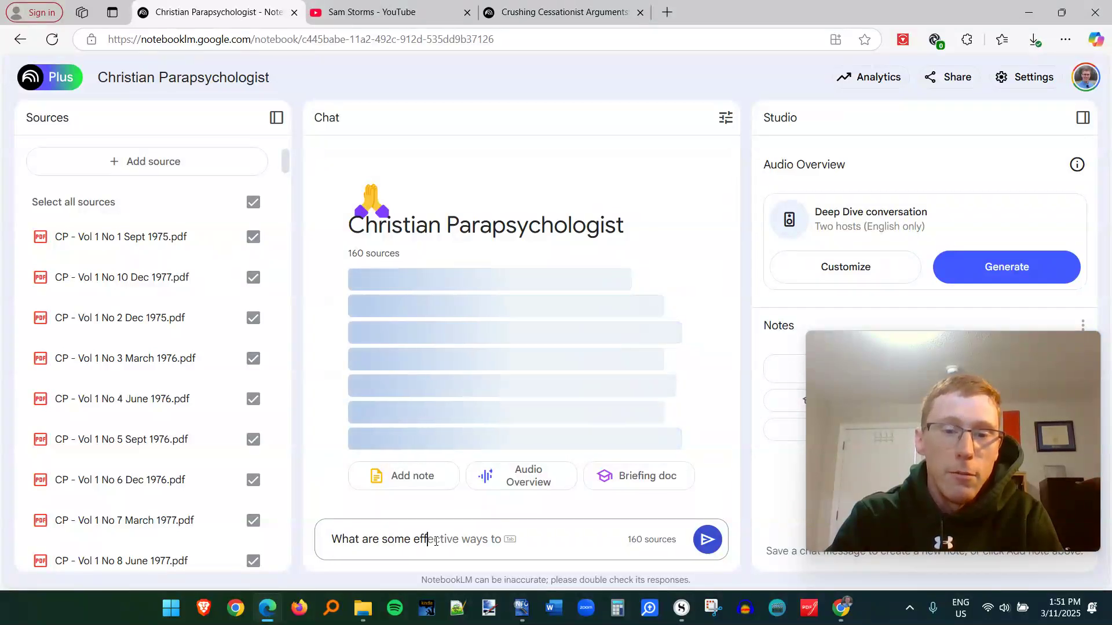
type("ective wa")
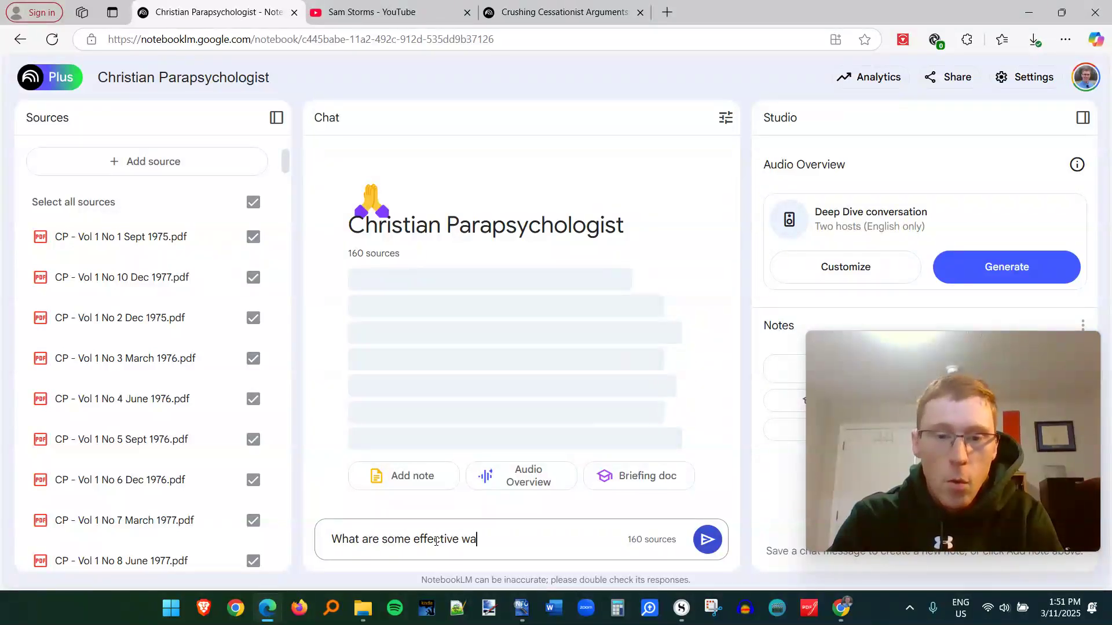
type("ys to r")
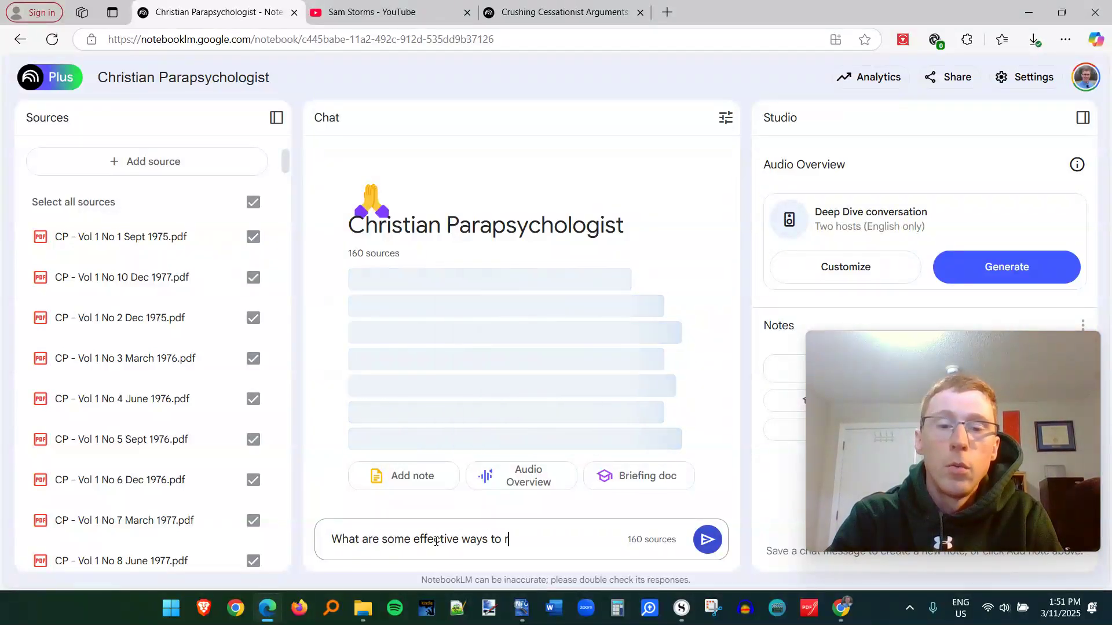
type("esolve a haunting?")
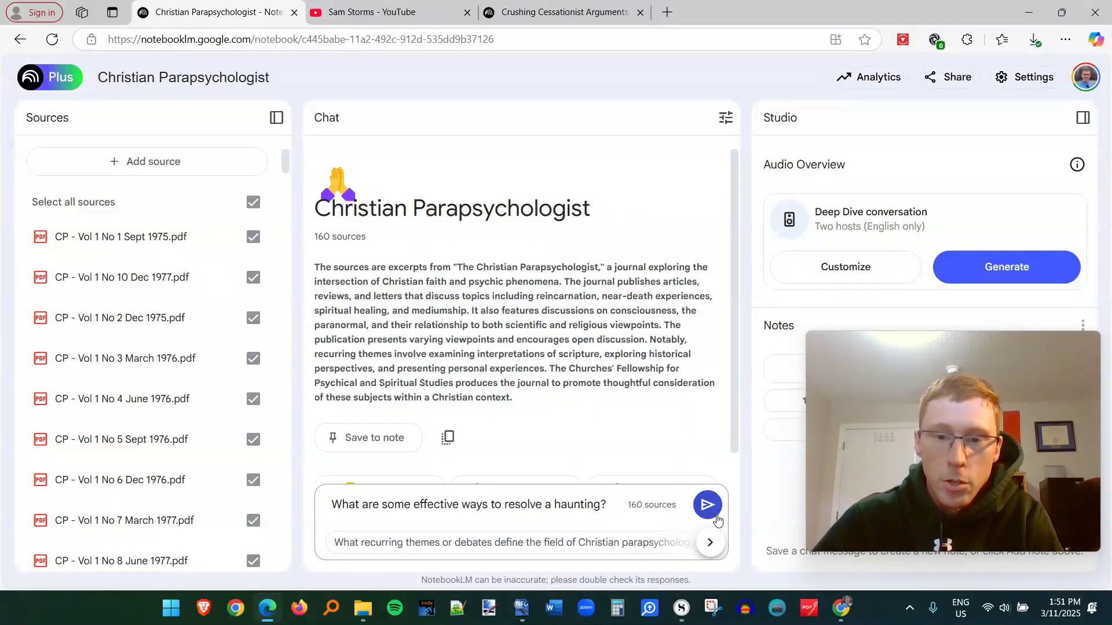
left_click(709, 507)
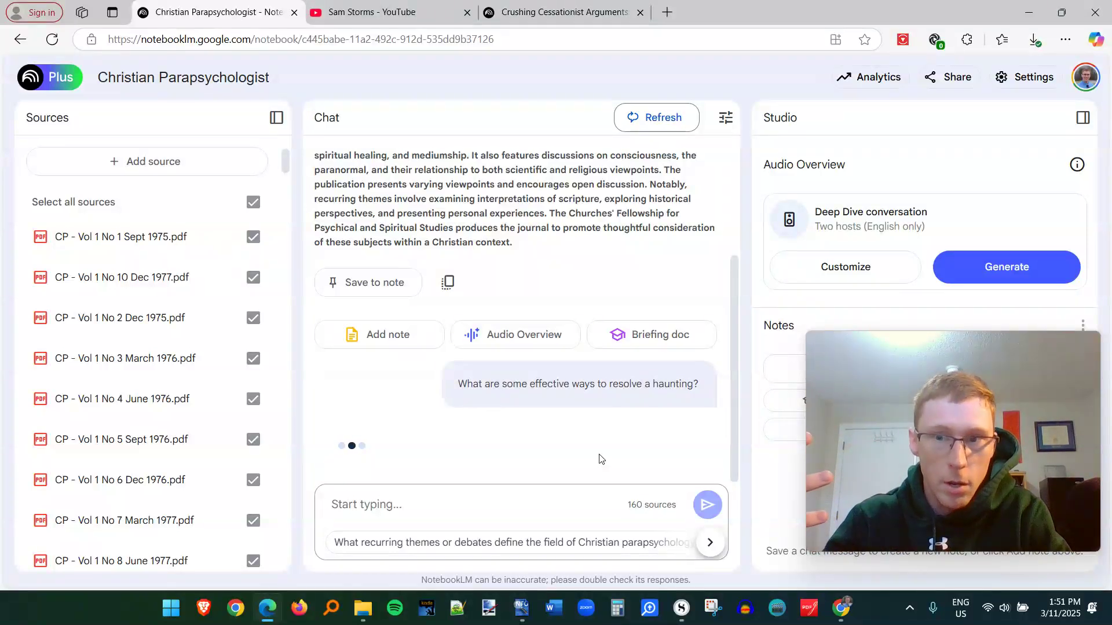
Read through the cited answer, briefly highlighting the Requiem Mass heading.
scroll(561, 389, "up", 9)
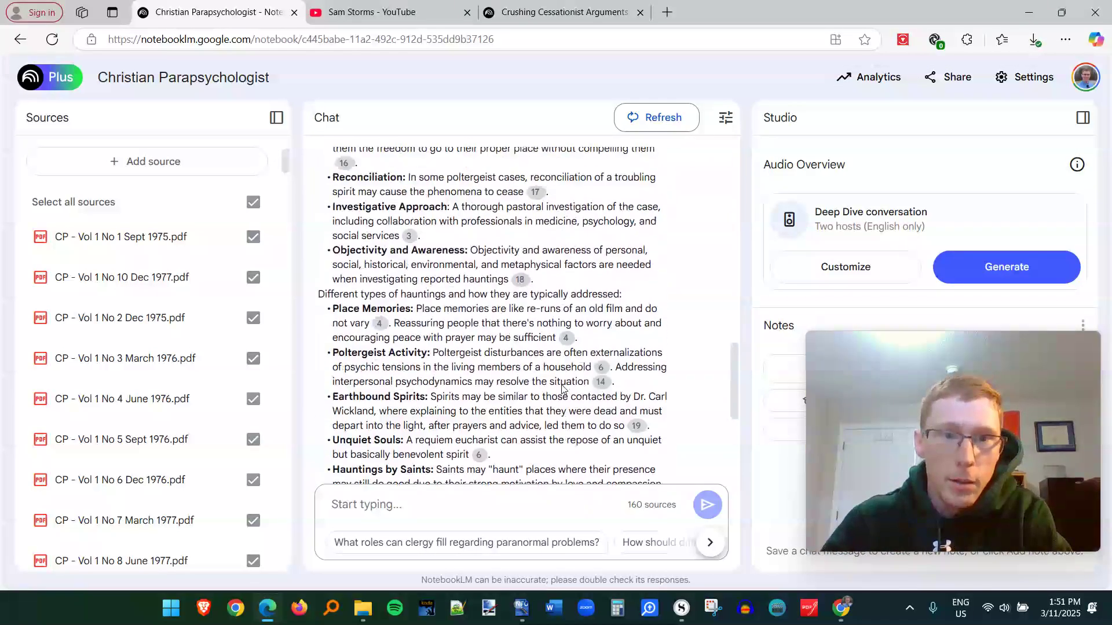
scroll(656, 377, "down", 8)
scroll(656, 377, "down", 2)
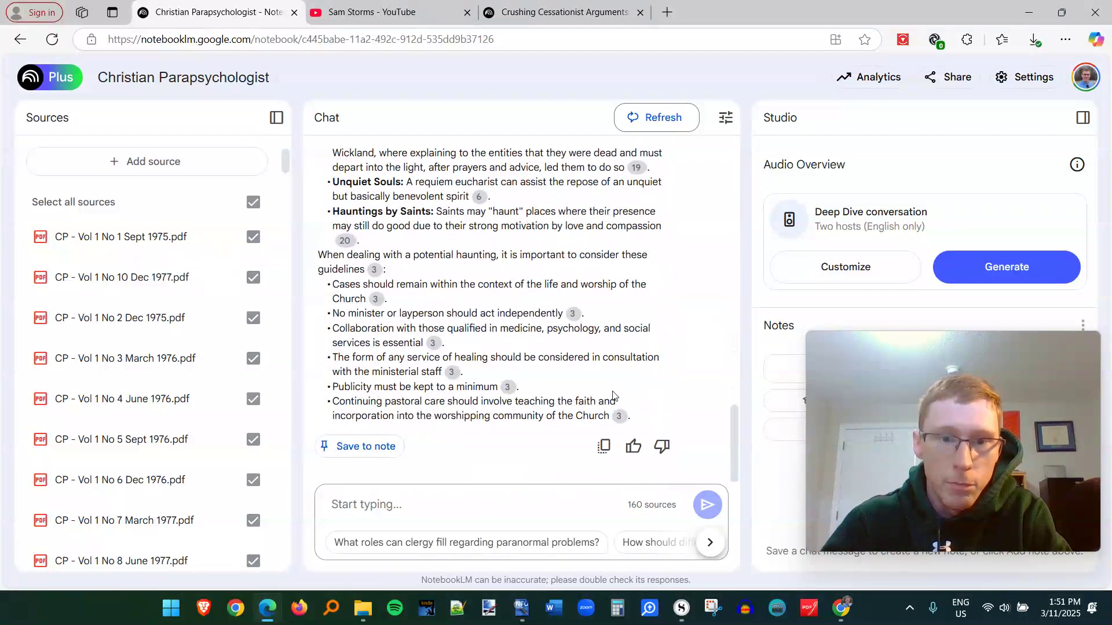
scroll(576, 381, "up", 10)
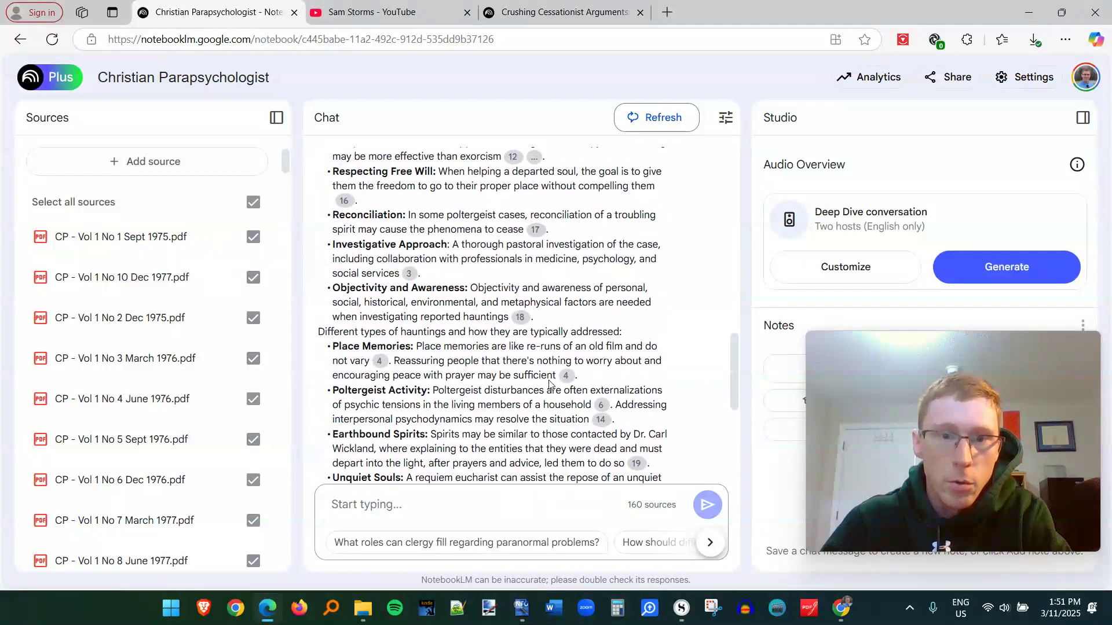
scroll(550, 384, "up", 3)
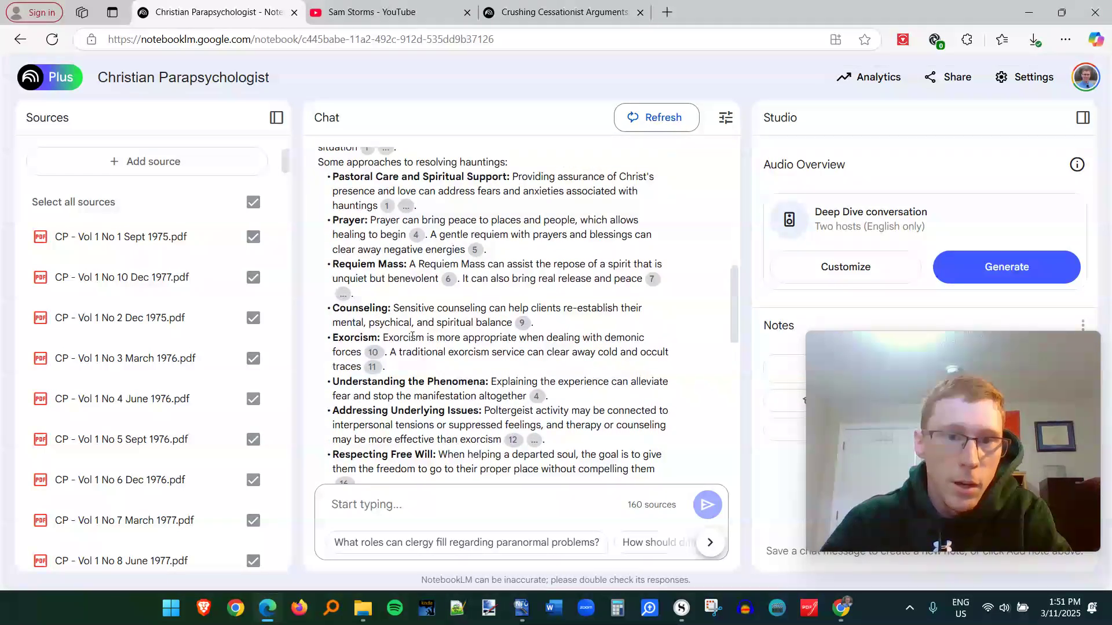
scroll(407, 335, "up", 1)
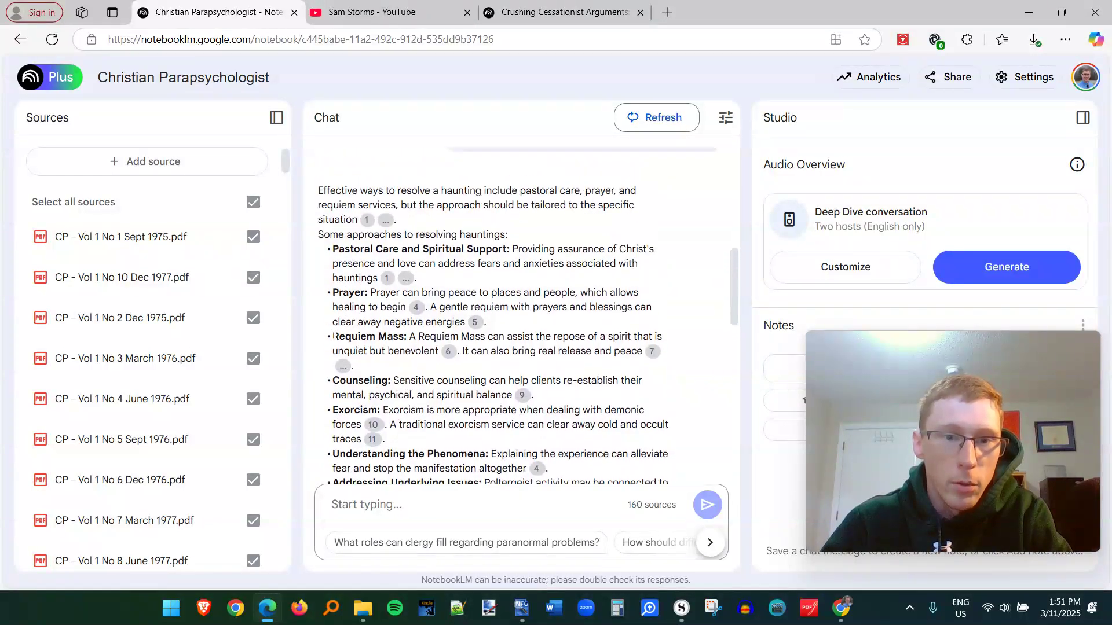
left_click_drag(335, 335, 403, 337)
left_click(414, 368)
scroll(449, 375, "up", 2)
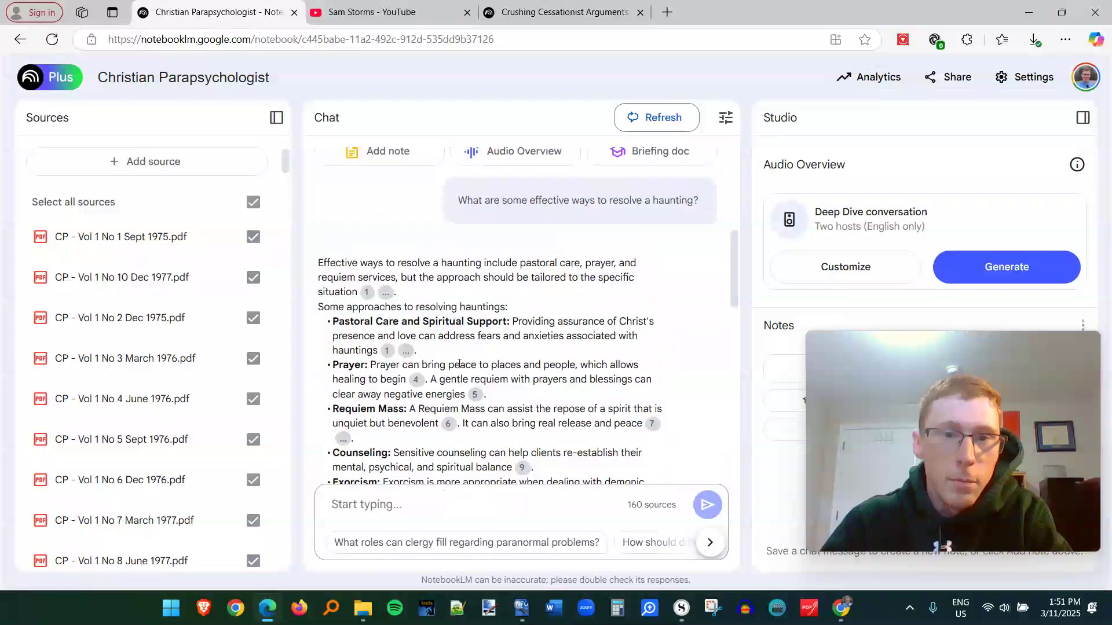
scroll(464, 362, "down", 3)
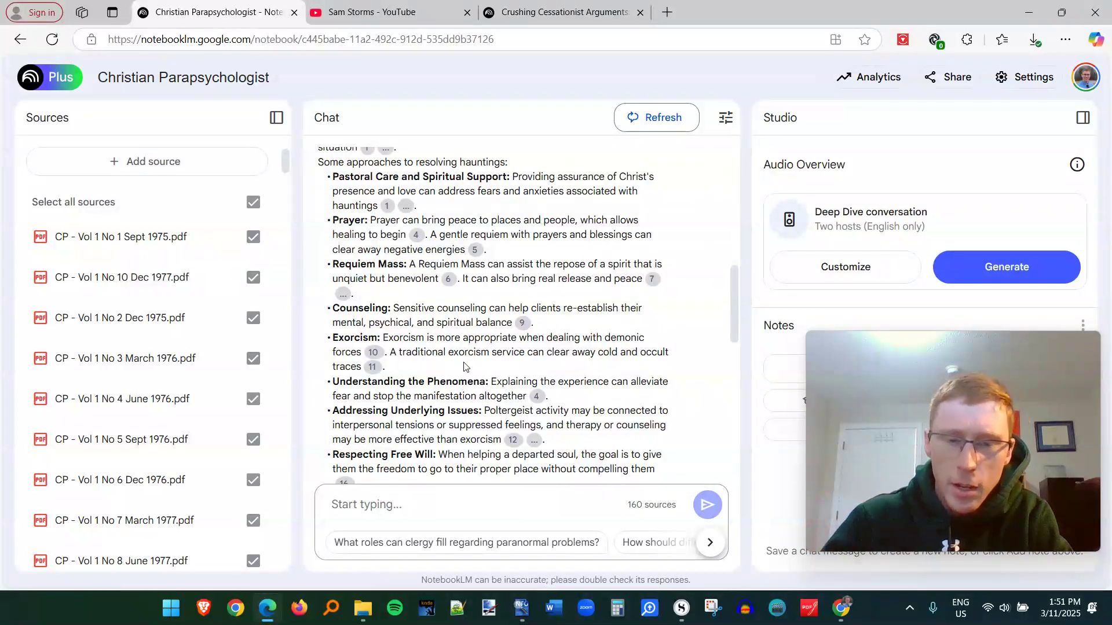
scroll(464, 366, "down", 3)
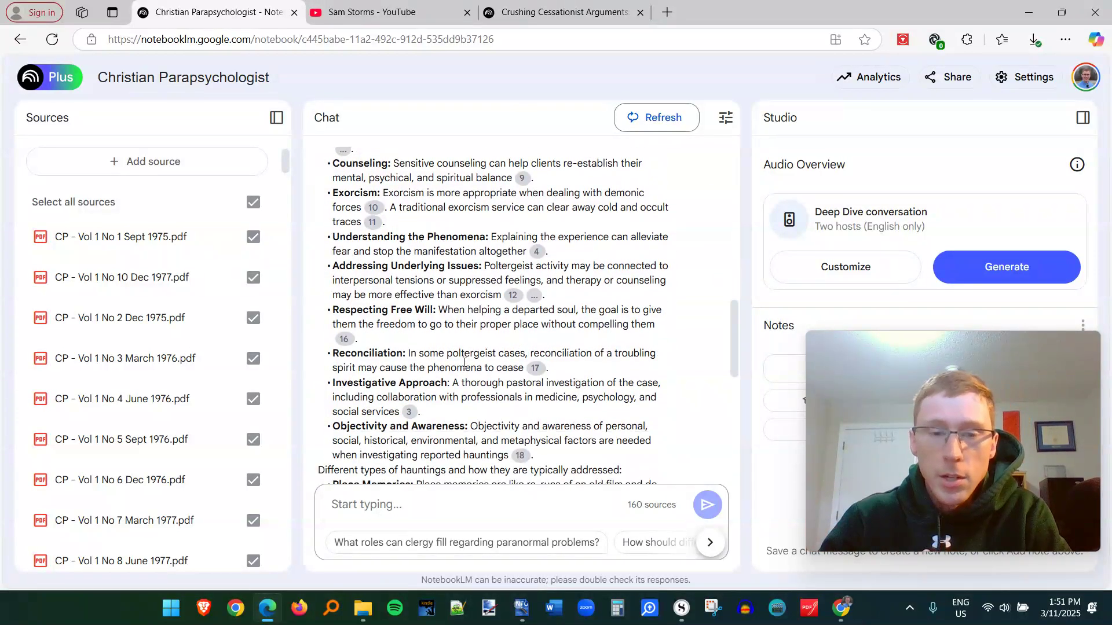
scroll(466, 362, "down", 10)
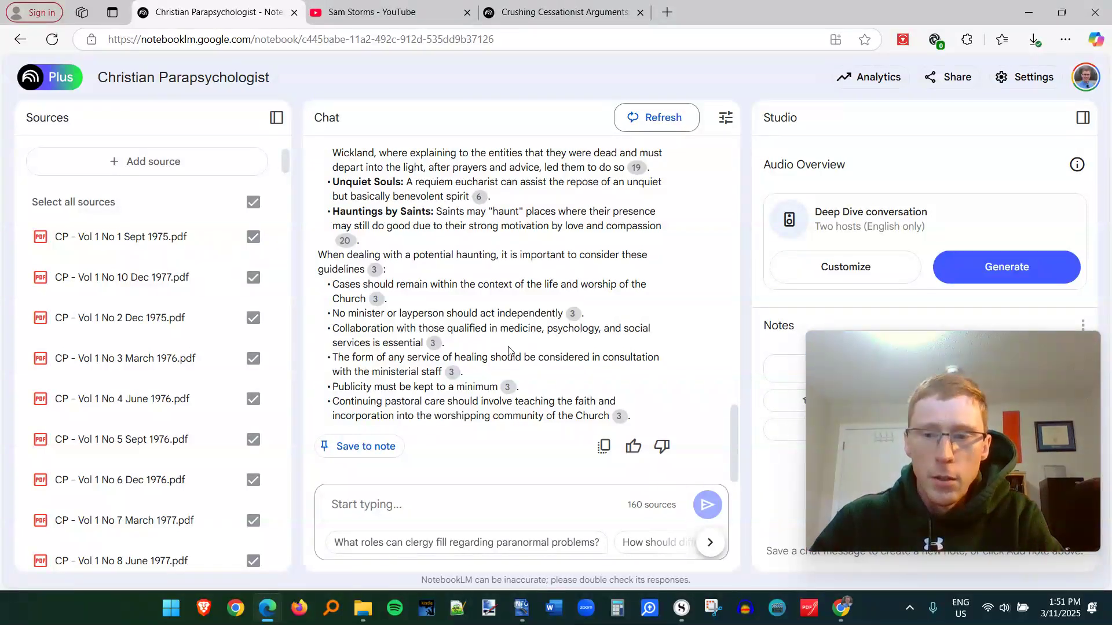
Create a new notebook and upload the four PDFs from the Blogs & Podcast - PDF folder.
left_click(60, 85)
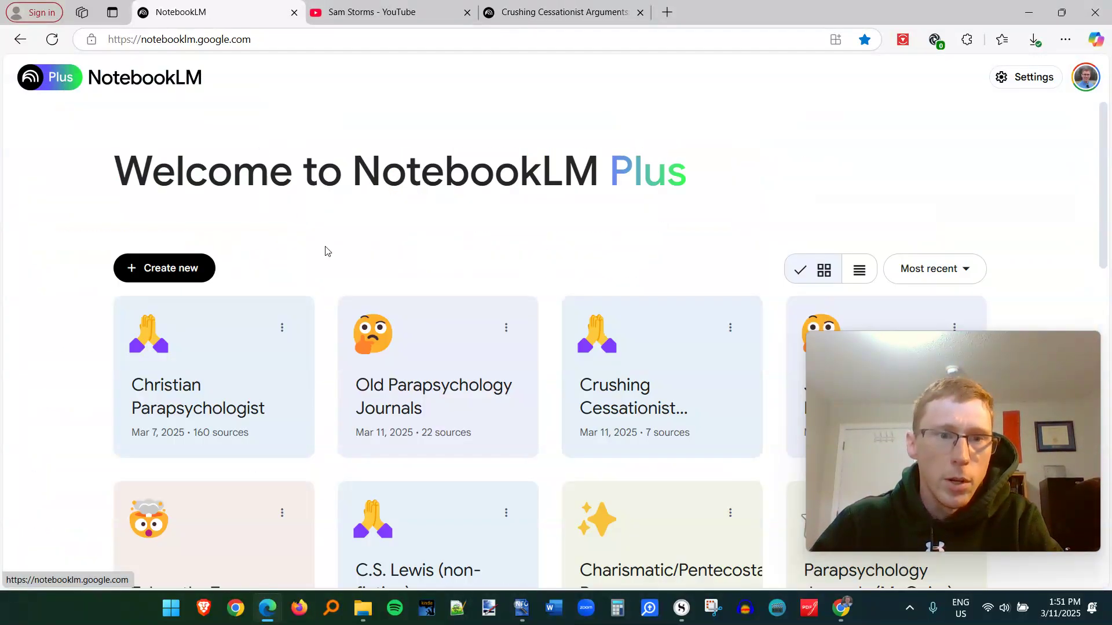
left_click(172, 268)
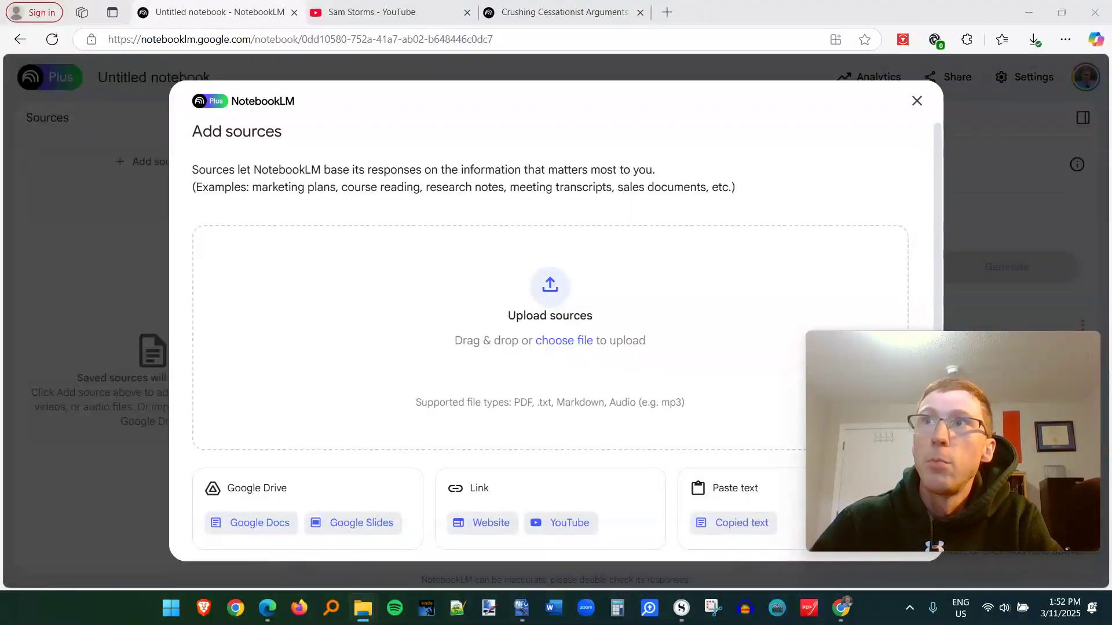
left_click_drag(880, 0, 843, 123)
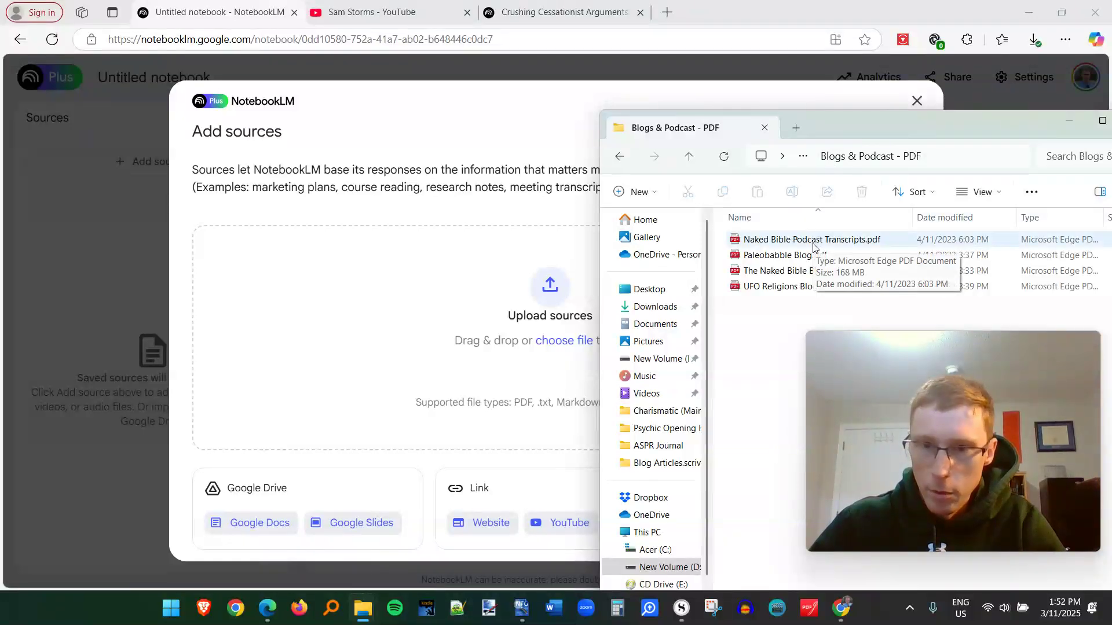
left_click_drag(777, 323, 396, 307)
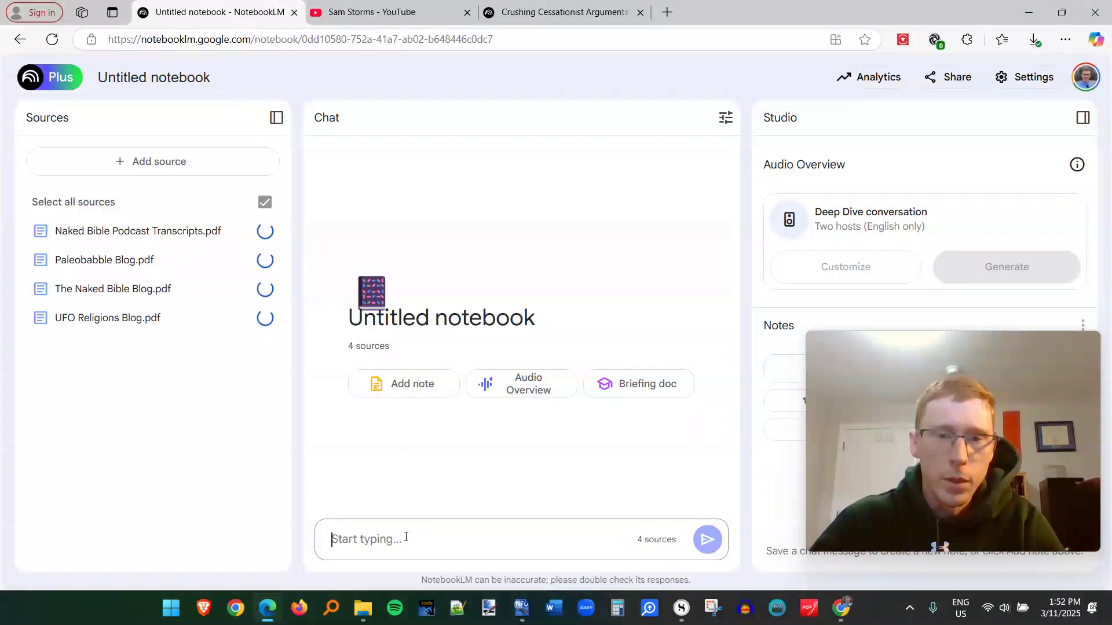
In NFOPad, start drafting the question 'What does Michael Heiser have to say about…'.
left_click(521, 607)
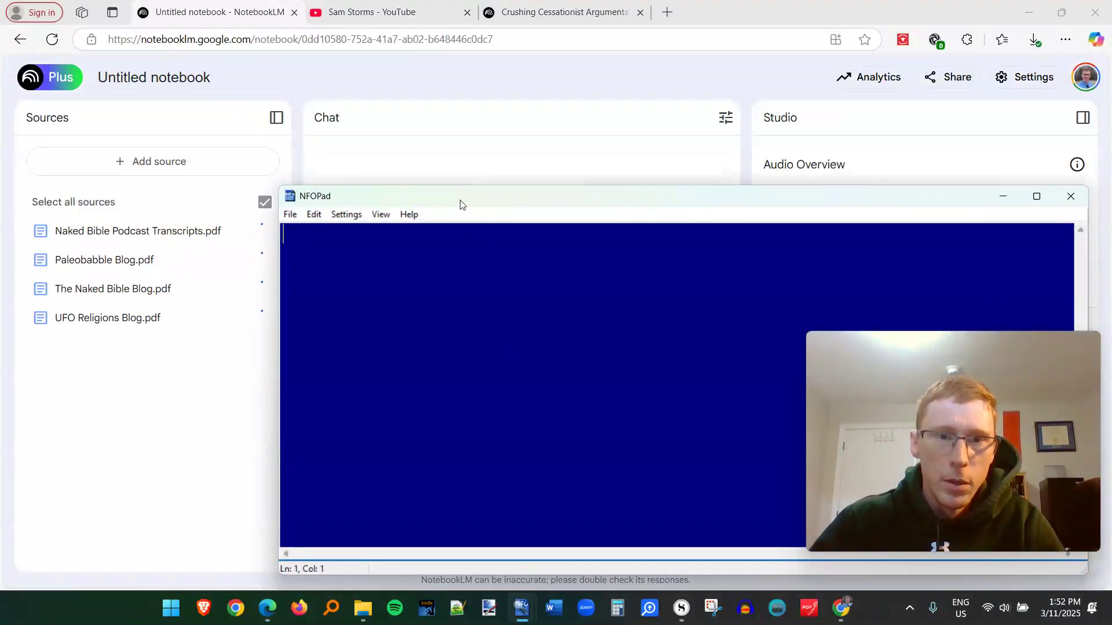
left_click_drag(460, 203, 818, 181)
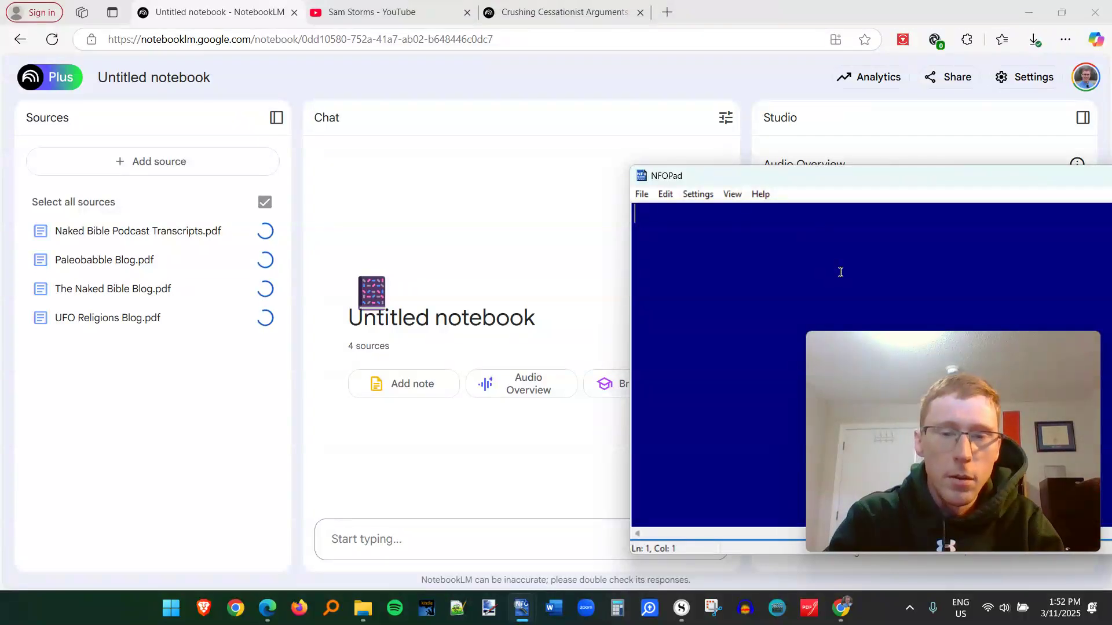
type("What does ")
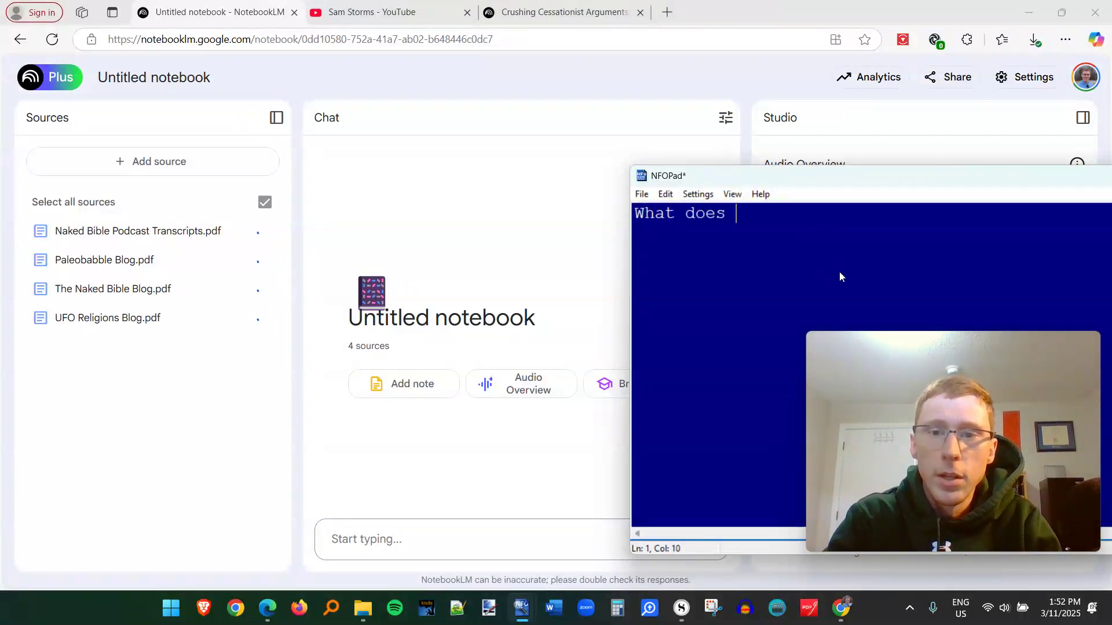
type("Michael Hesler")
key("BackSpace")
key("BackSpace")
key("BackSpace")
key("BackSpace")
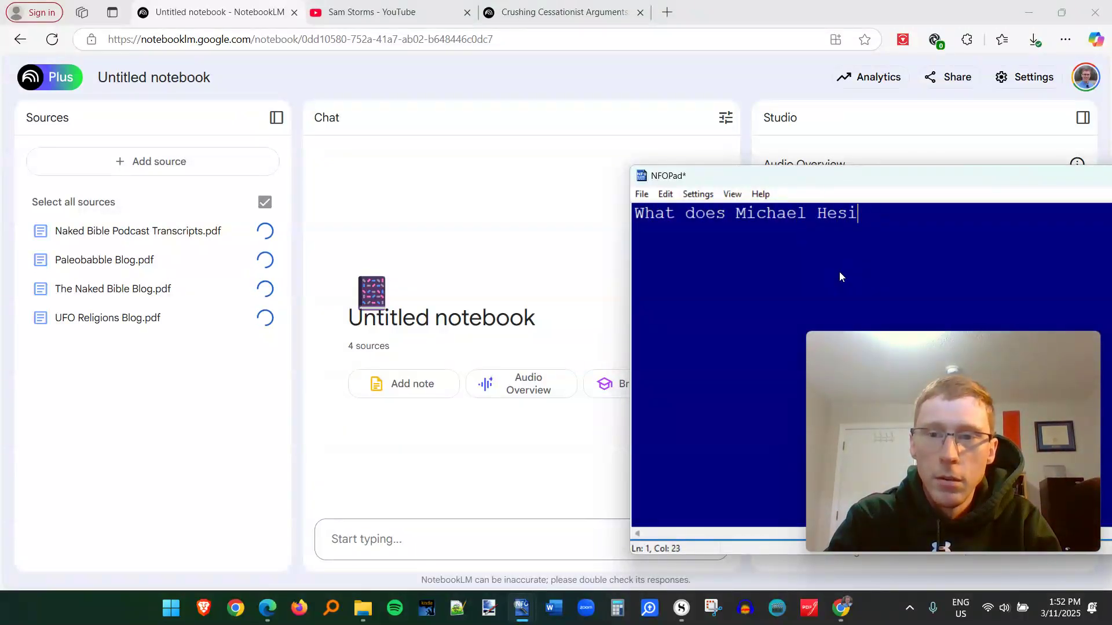
type("iser have to s")
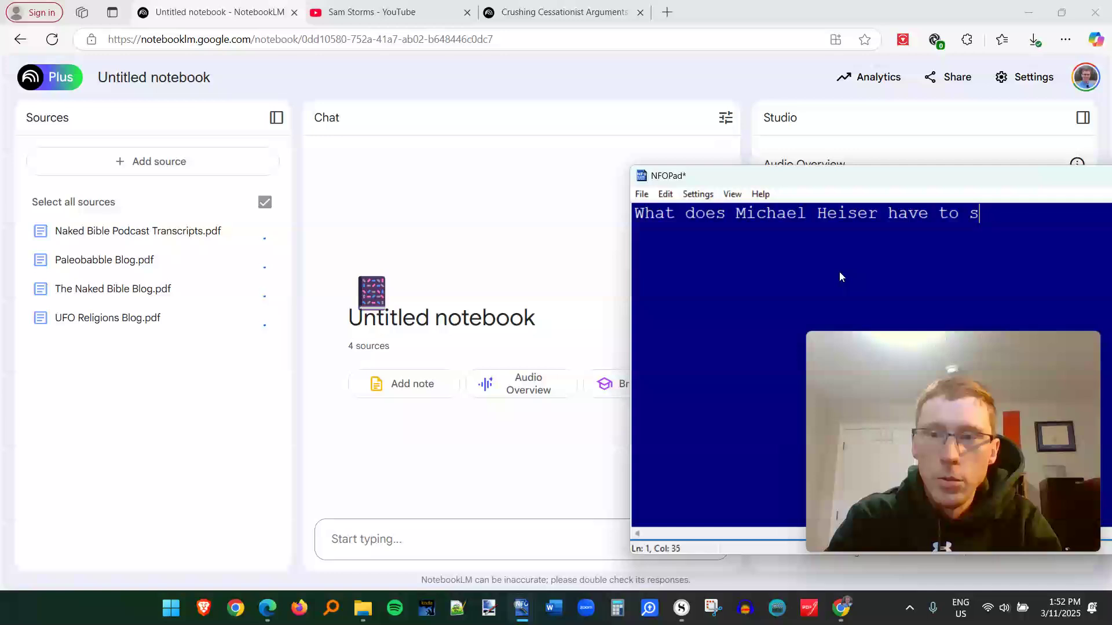
type("ay about divi")
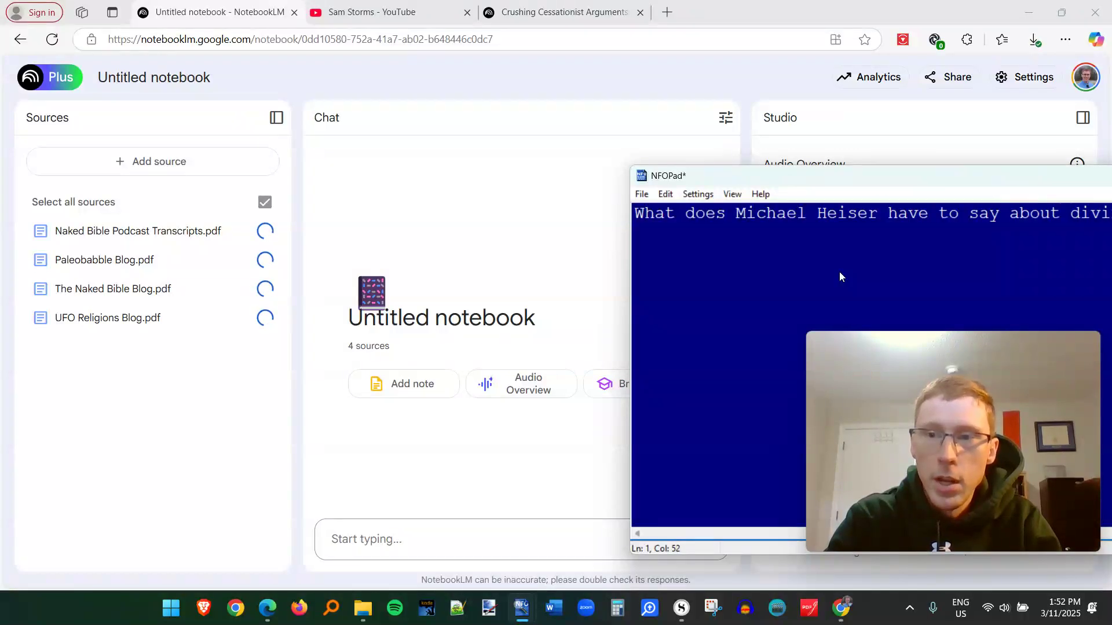
type("ouncil and")
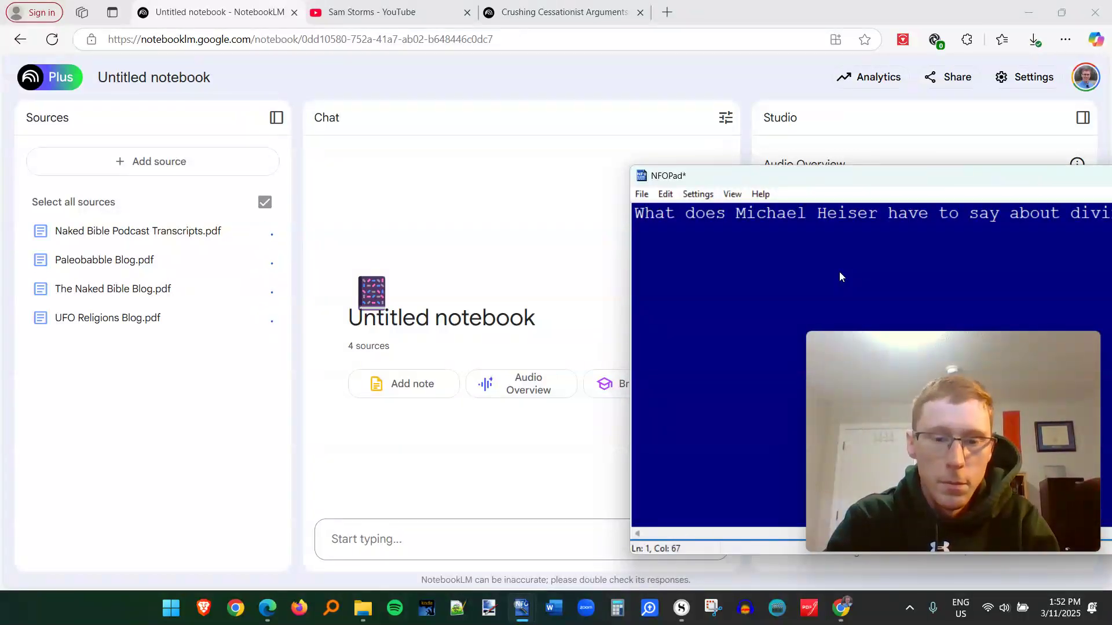
Select the drafted question and review the 19 sources in the Michael Heiser Resources notebook.
key("ctrl+a")
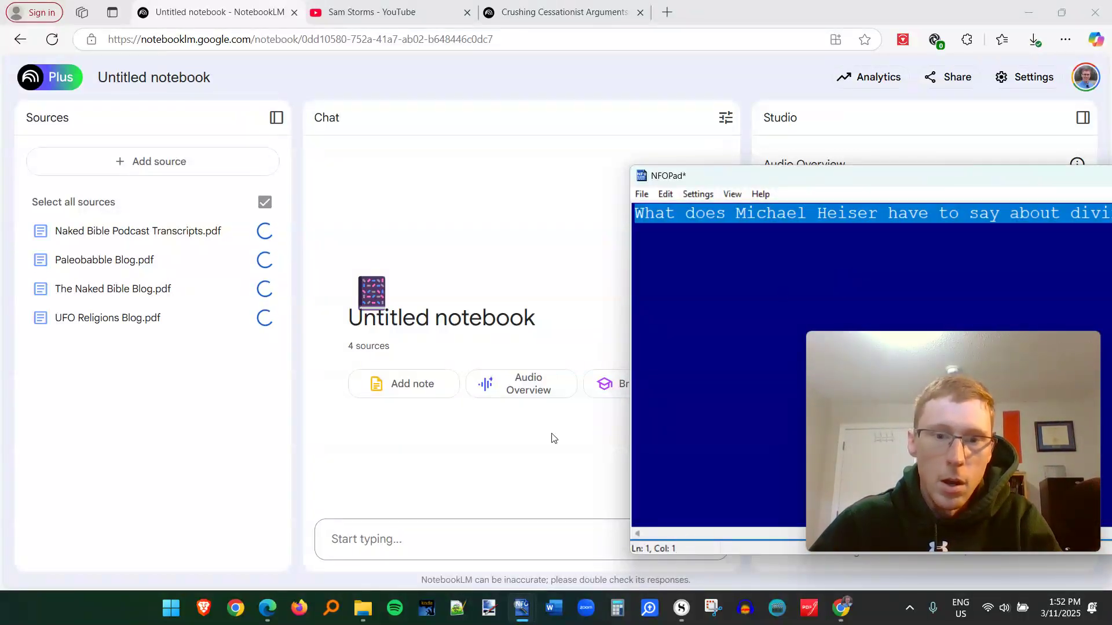
left_click(378, 542)
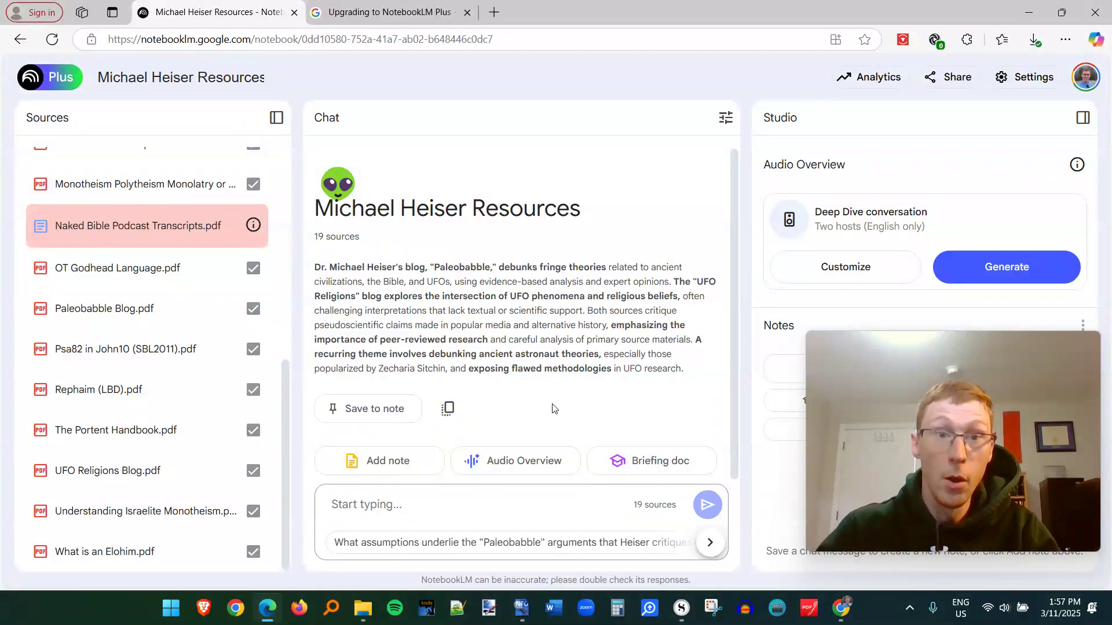
scroll(218, 397, "up", 5)
scroll(219, 397, "down", 5)
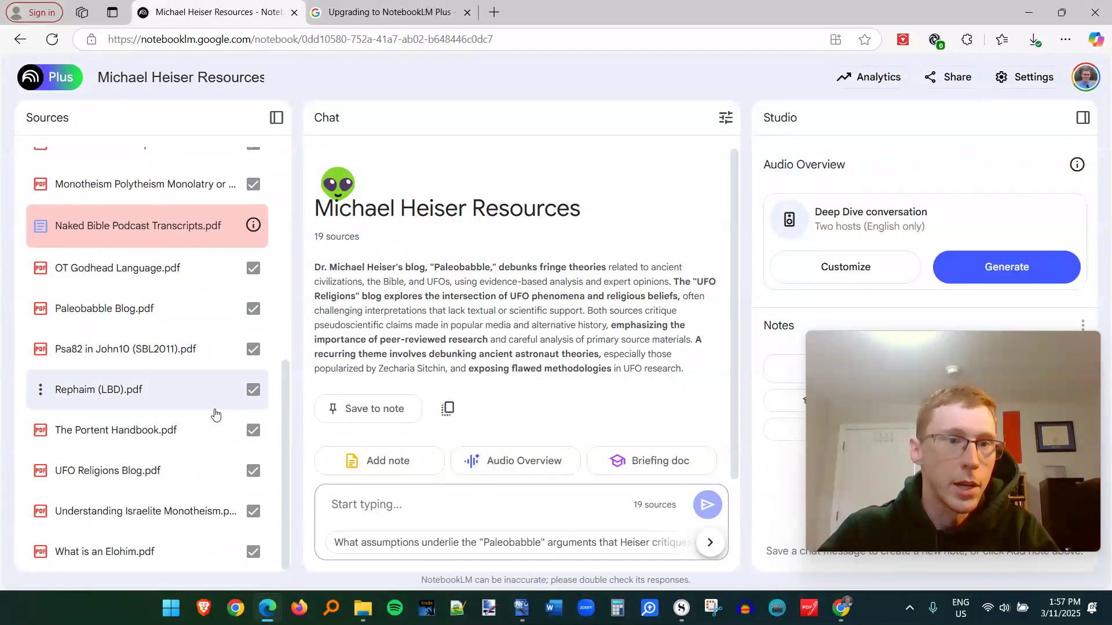
scroll(196, 404, "up", 3)
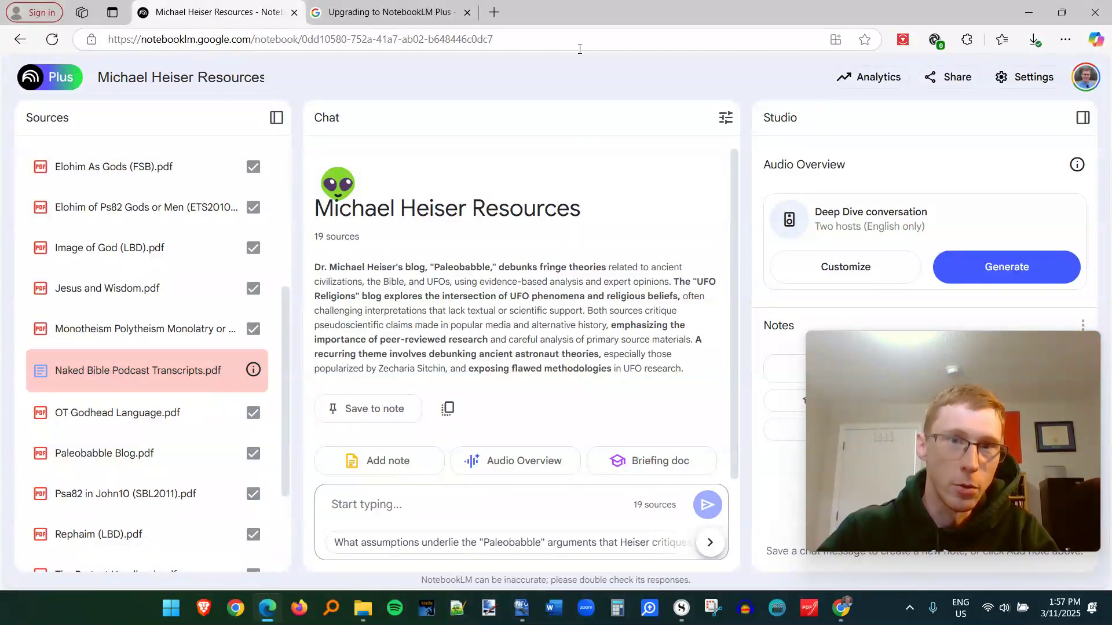
On the Upgrading to NotebookLM Plus help page, highlight the 500,000-word per-source limit.
left_click(388, 15)
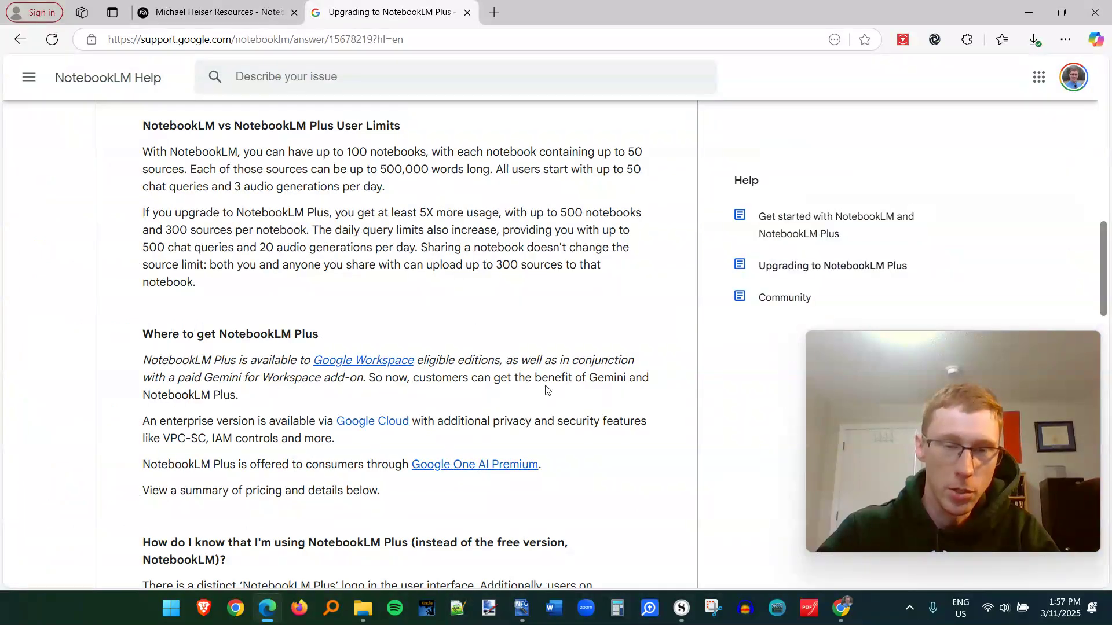
scroll(545, 412, "up", 1)
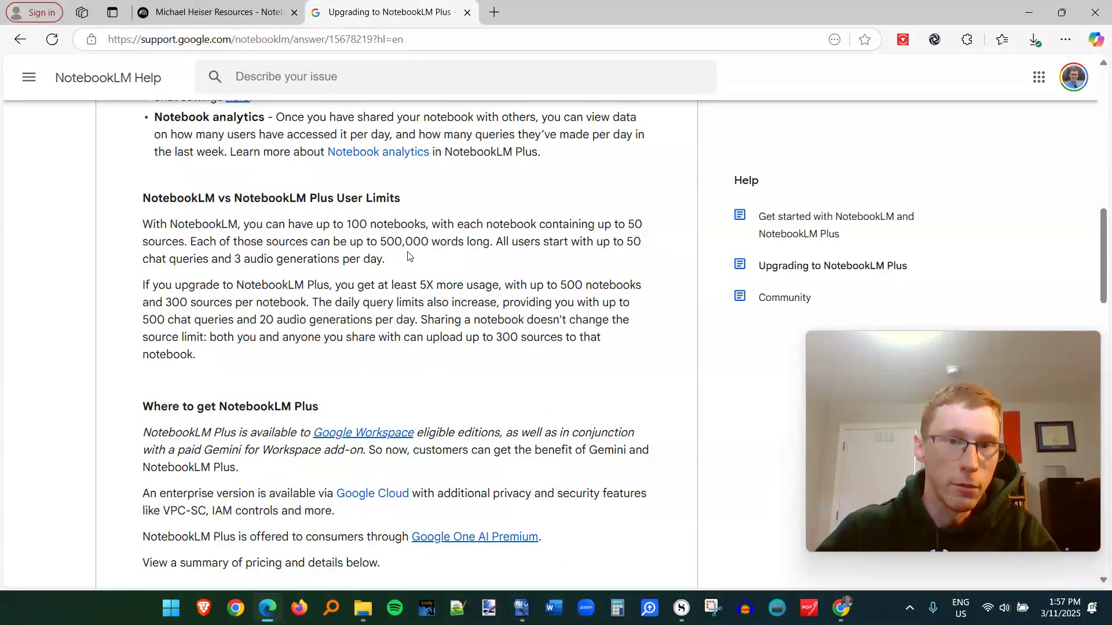
left_click_drag(380, 242, 489, 243)
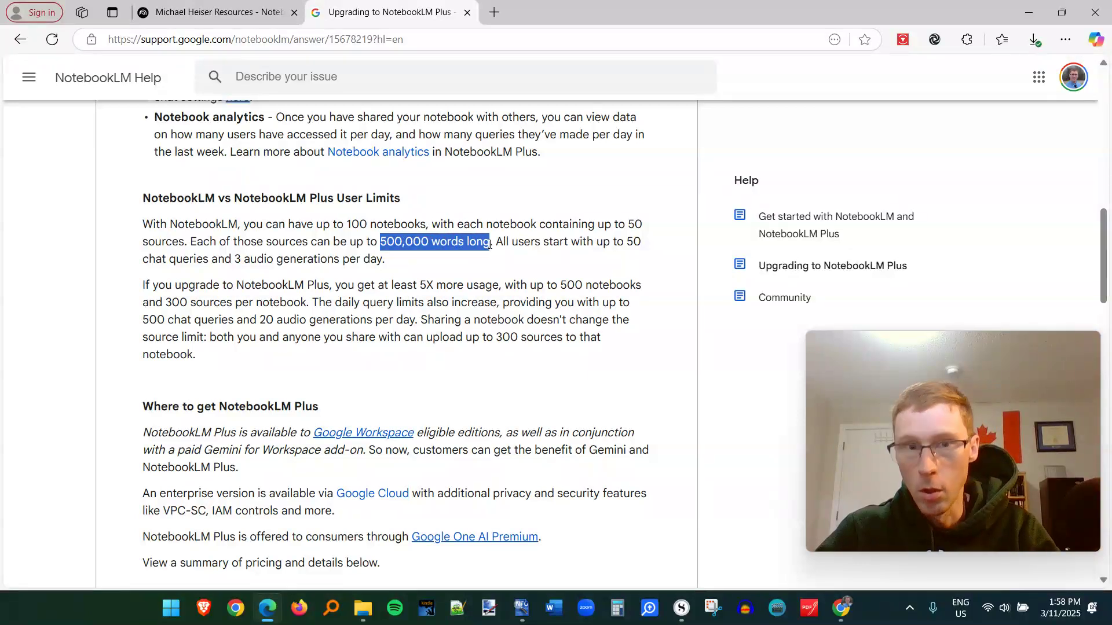
left_click(478, 264)
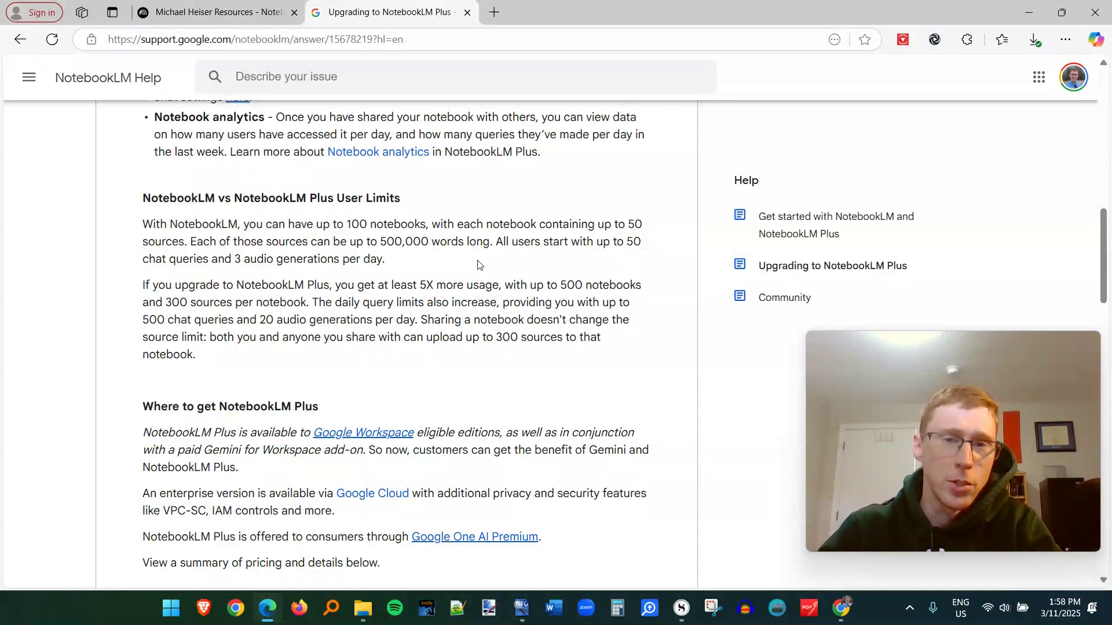
Paste the question on Heiser and divination in the Bible into the chat and send it.
left_click(232, 17)
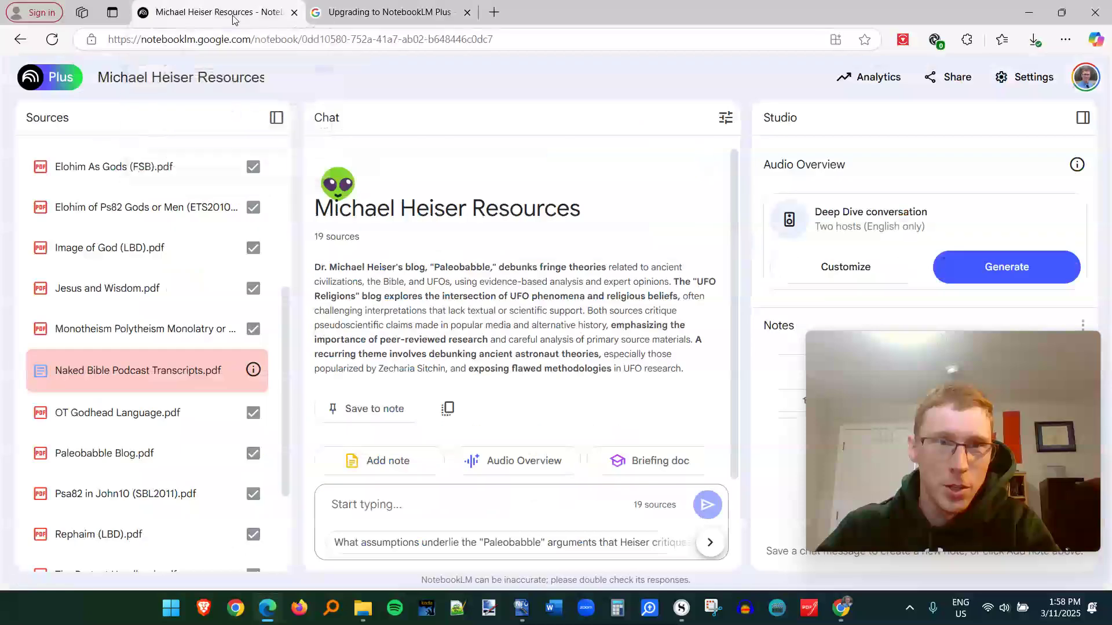
scroll(154, 384, "down", 3)
scroll(174, 511, "up", 7)
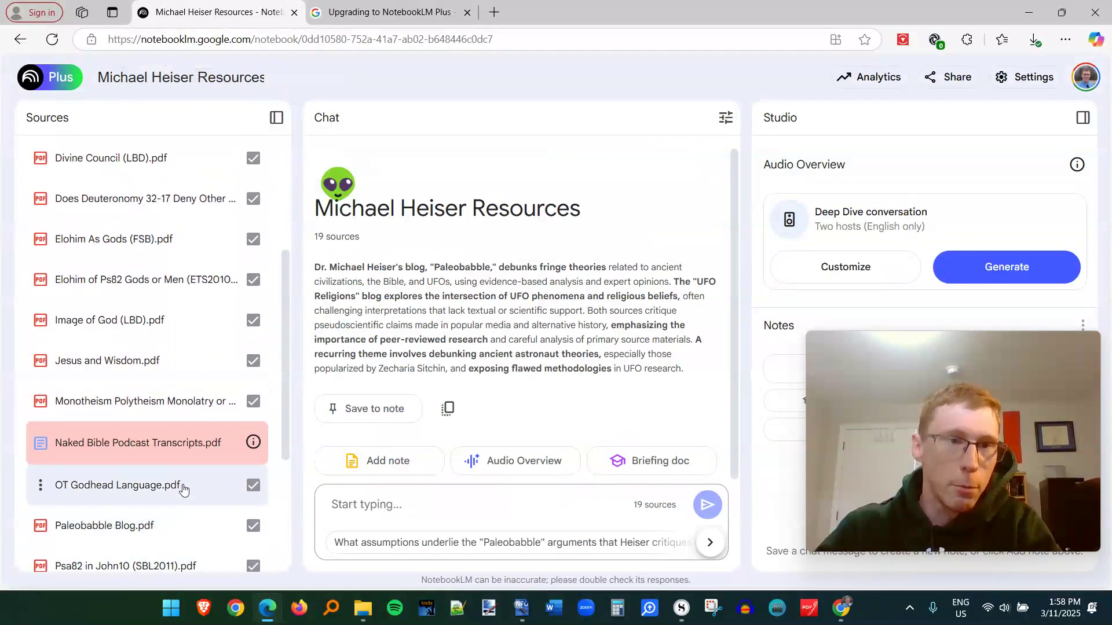
scroll(198, 410, "down", 4)
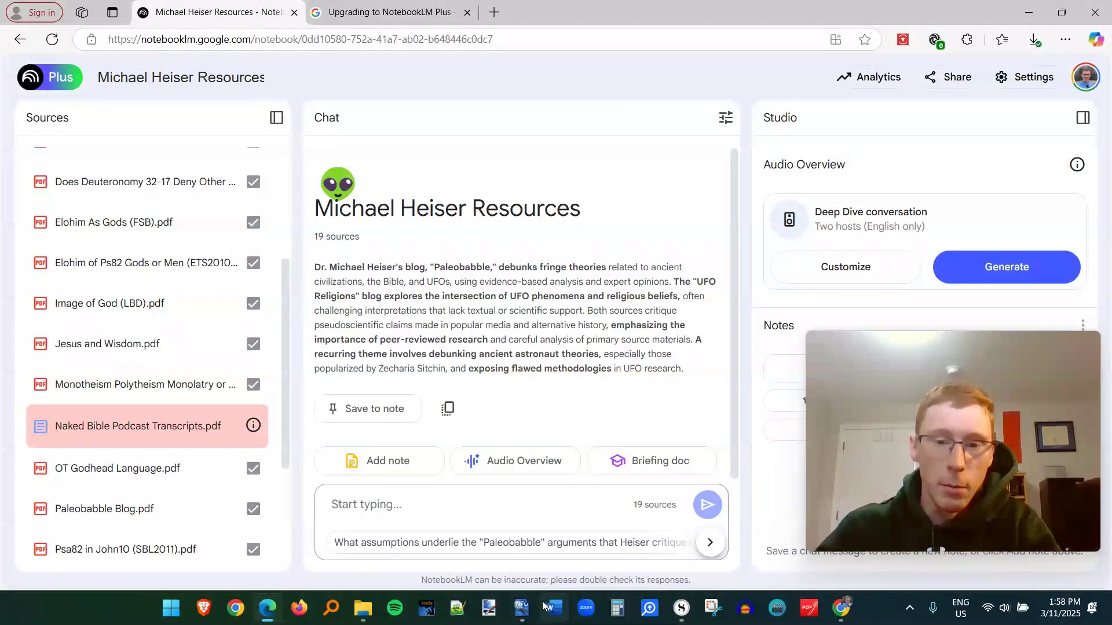
mouse_move(521, 608)
left_click(602, 539)
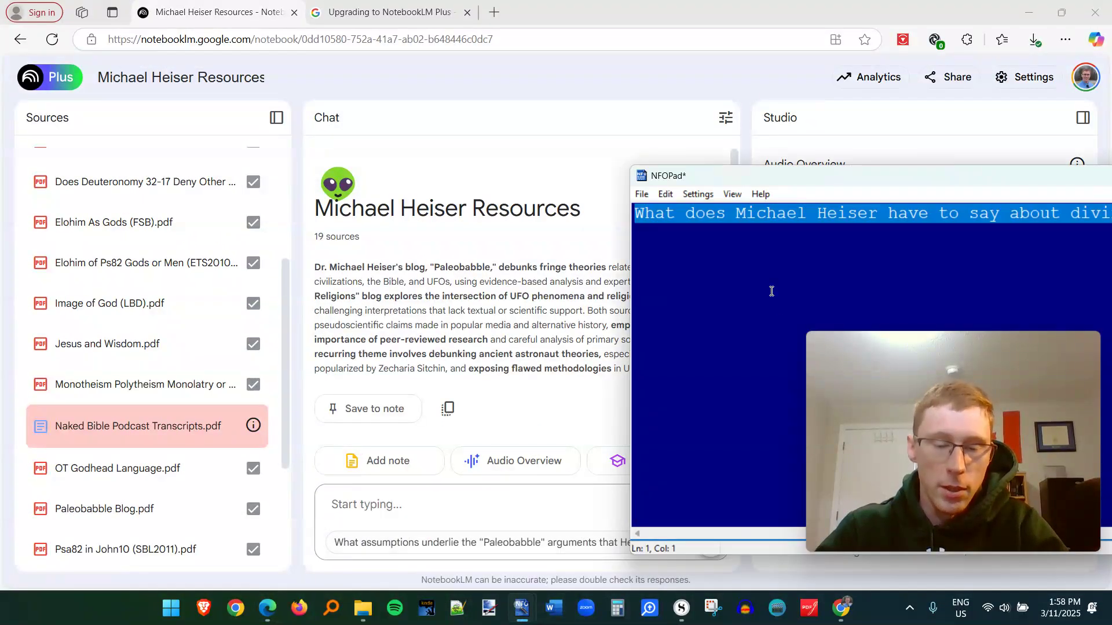
left_click(446, 499)
type("What does Michael Heiser have to say about divination in the Bible?")
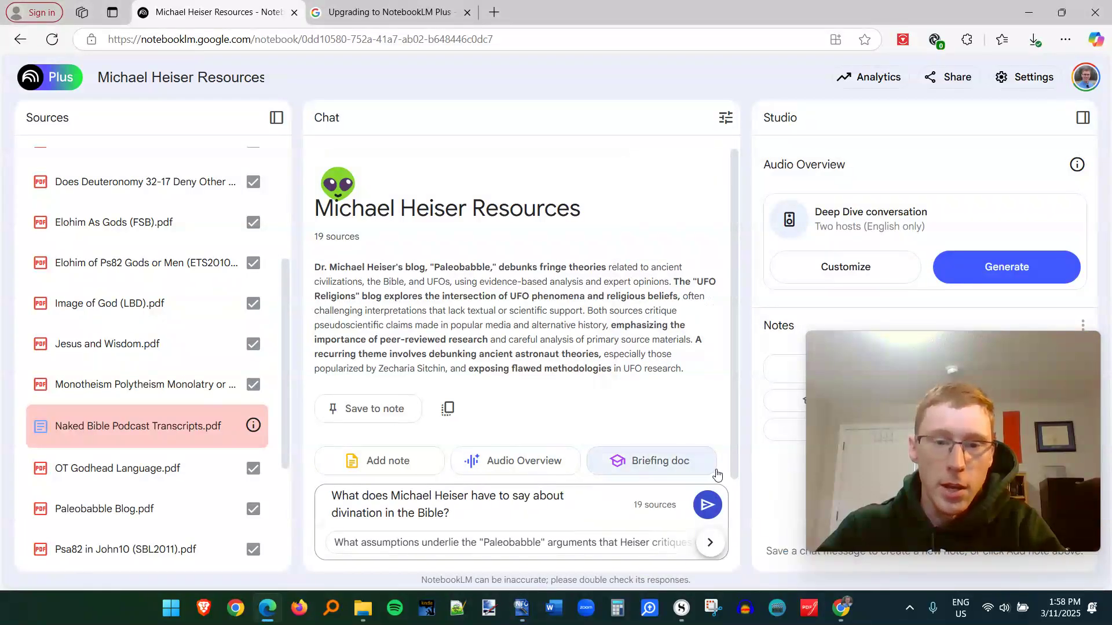
left_click(708, 505)
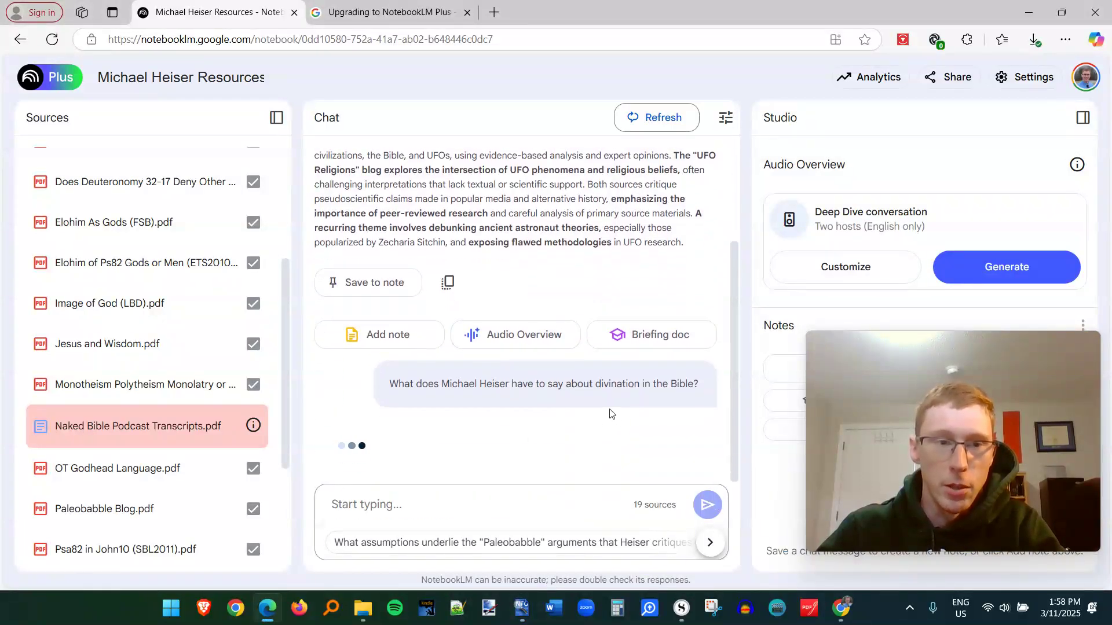
left_click(415, 516)
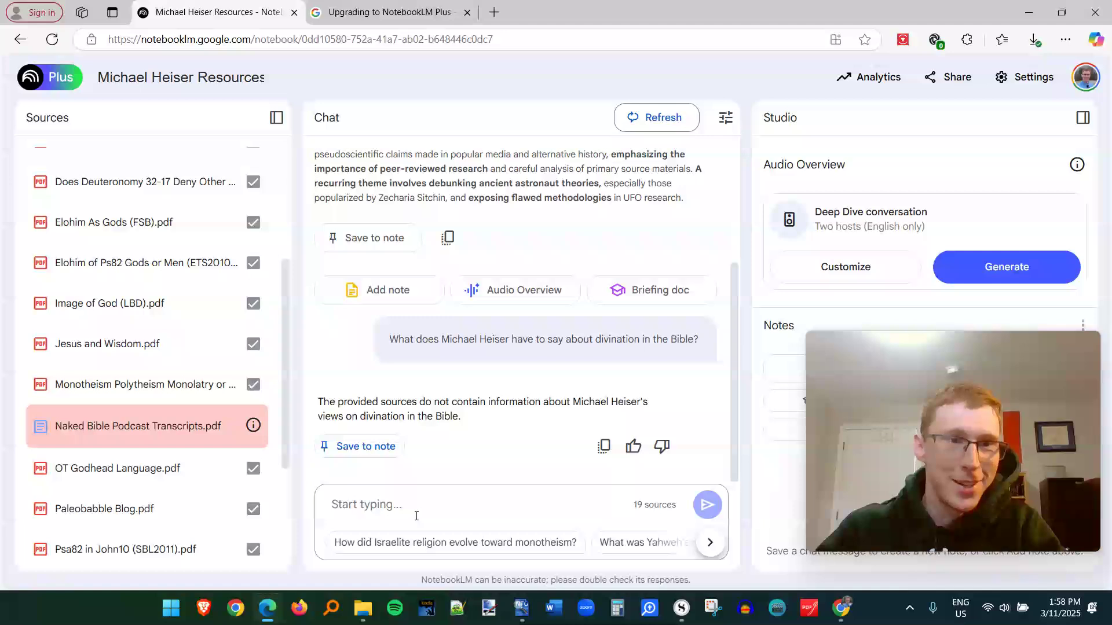
Ask 'What does Heiser have to say about the term "elohim"?' and review the cited answer.
type("What does ")
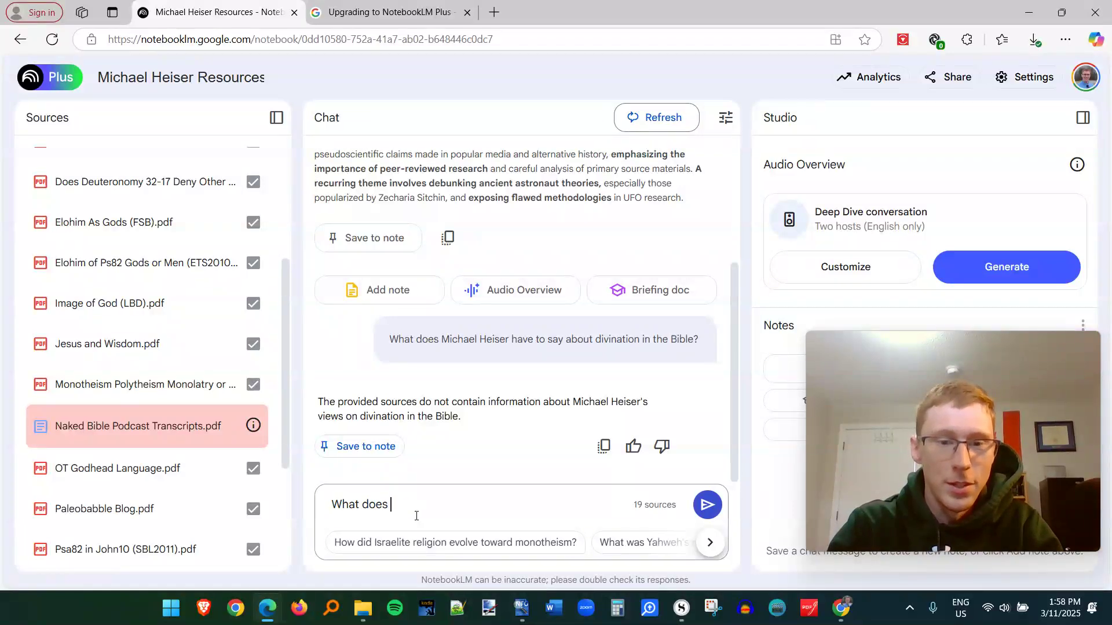
type("Heiser have to t")
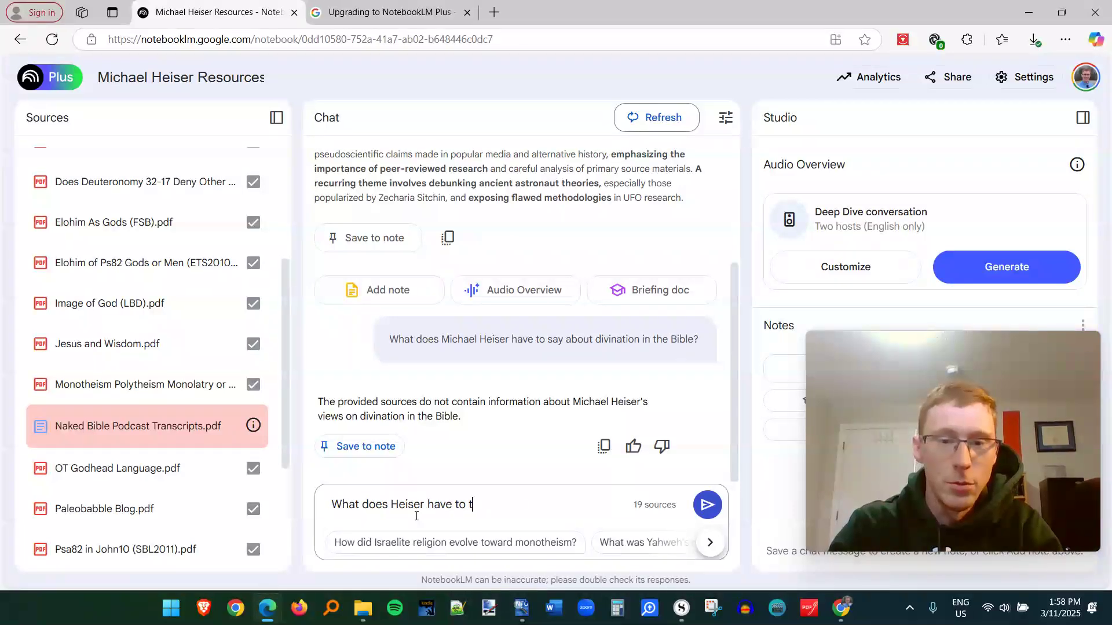
key("BackSpace")
type("say about the ")
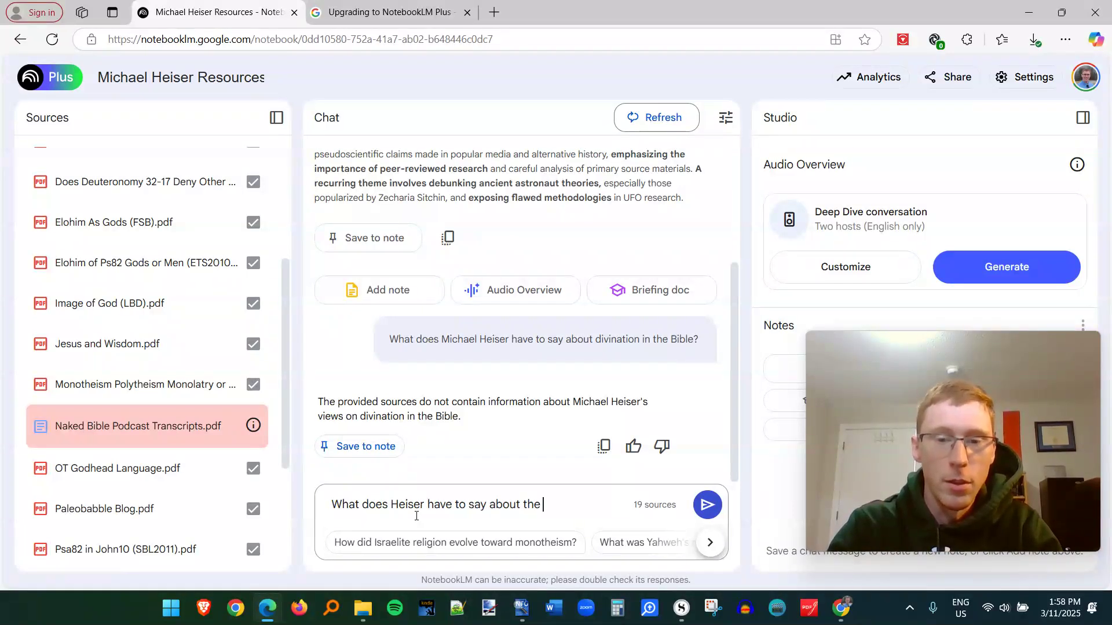
type("term \"eloh")
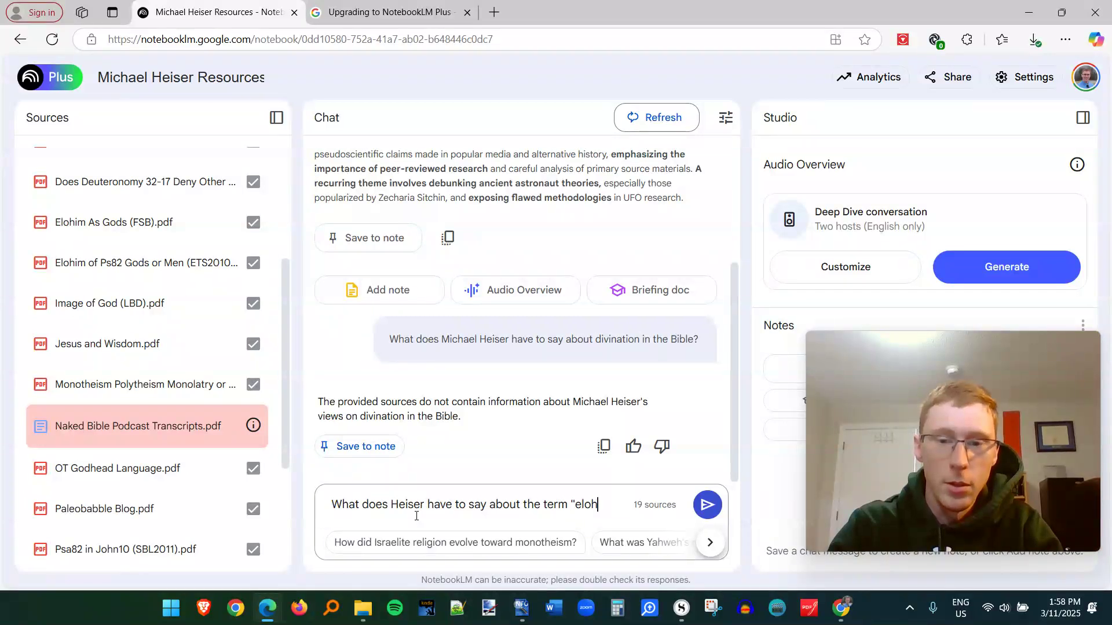
type("im\"?")
key("Return")
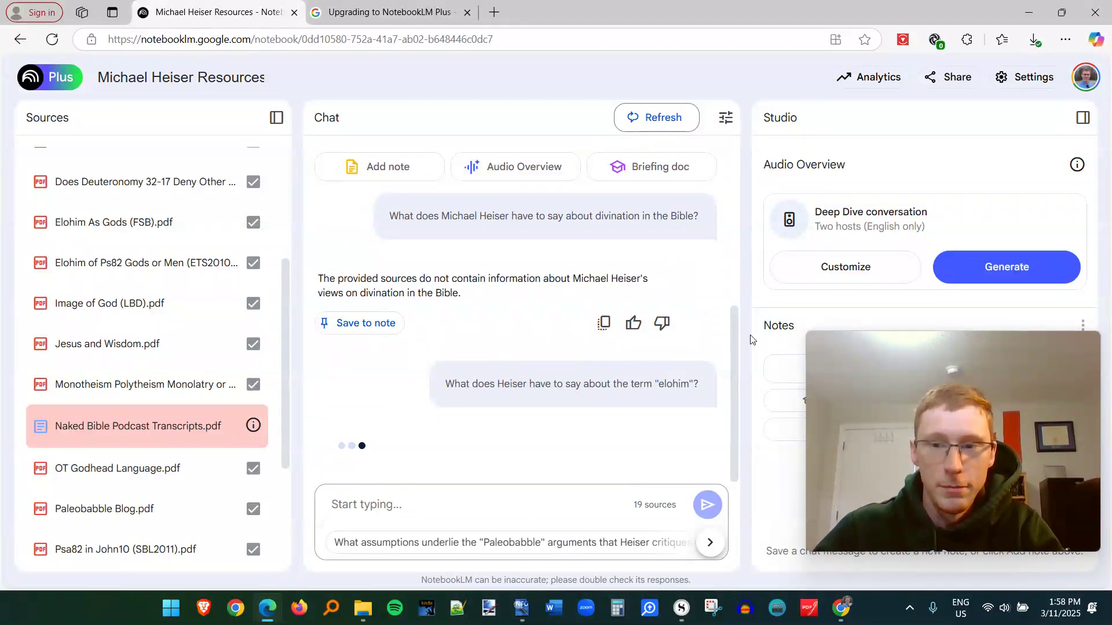
scroll(564, 373, "up", 3)
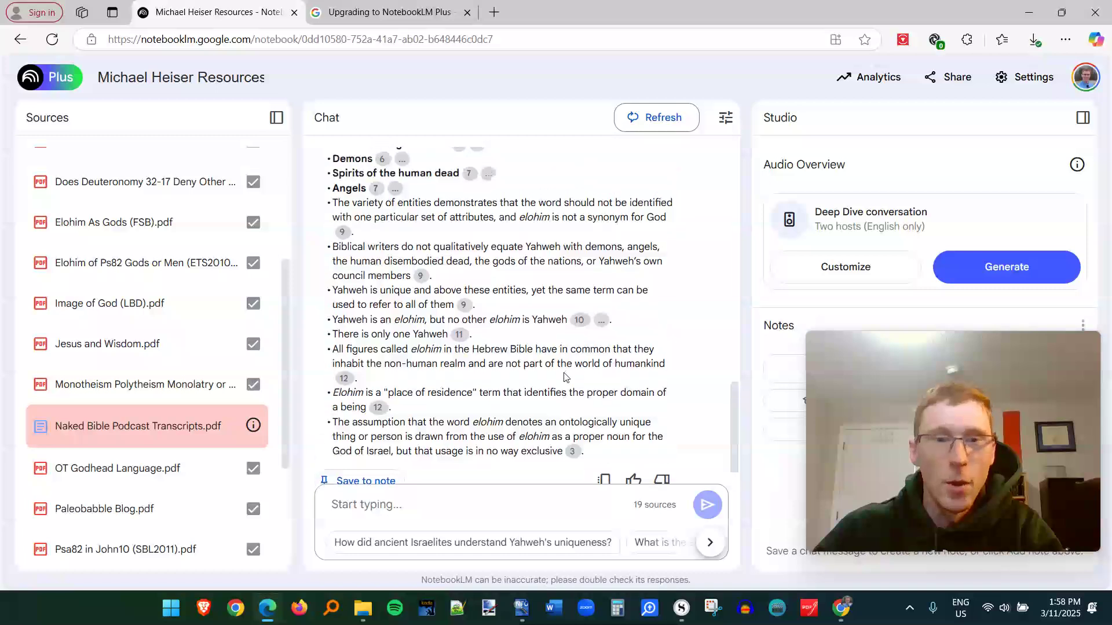
scroll(565, 373, "up", 4)
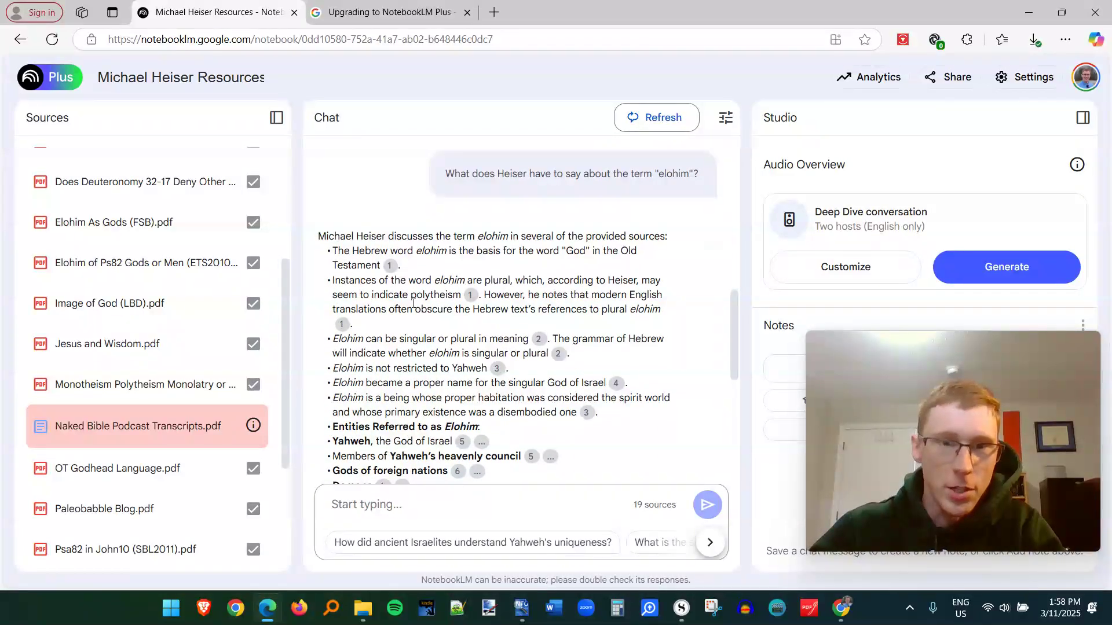
scroll(601, 331, "down", 1)
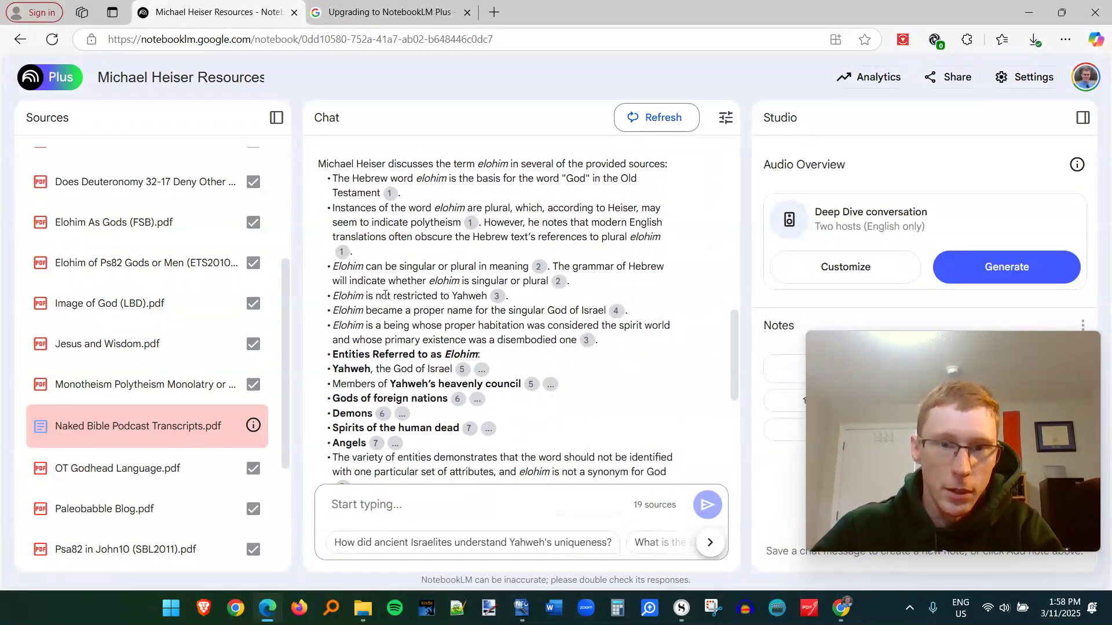
scroll(602, 330, "down", 1)
Open citations 3 and 6, ending on Elohim As Gods (FSB).pdf, then return to the Plus help page.
left_click(496, 224)
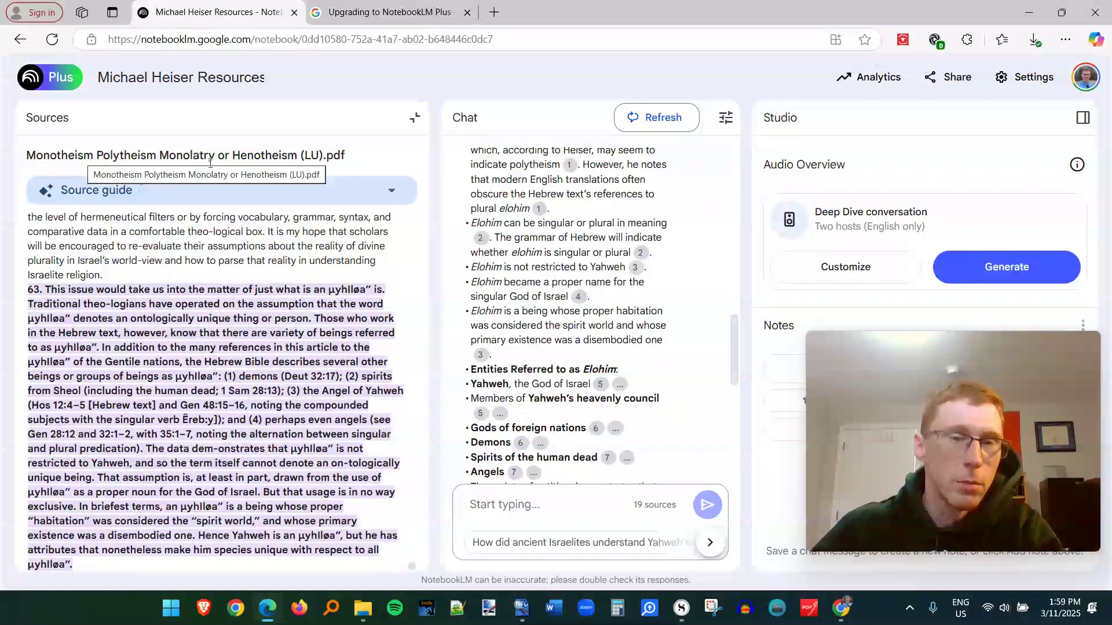
scroll(611, 363, "down", 4)
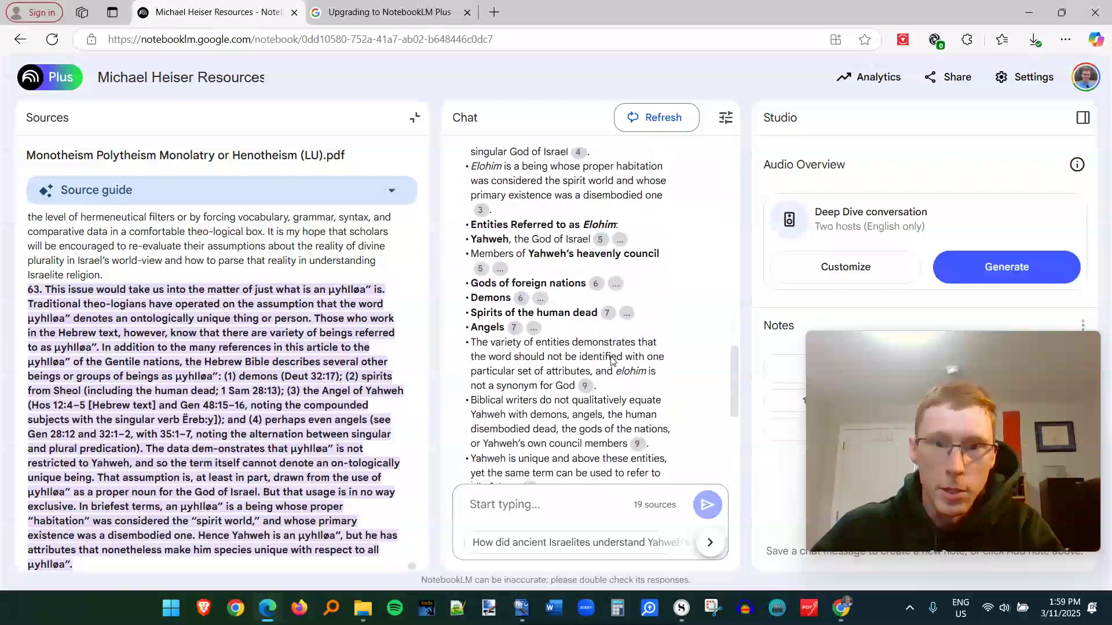
left_click(595, 211)
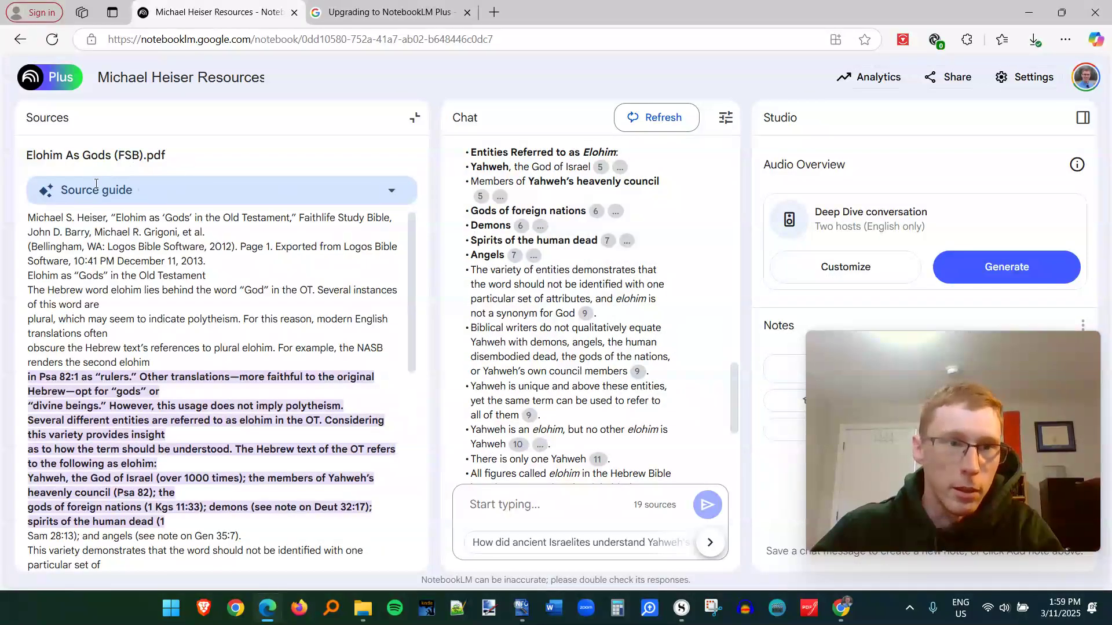
scroll(503, 428, "down", 4)
scroll(581, 411, "up", 9)
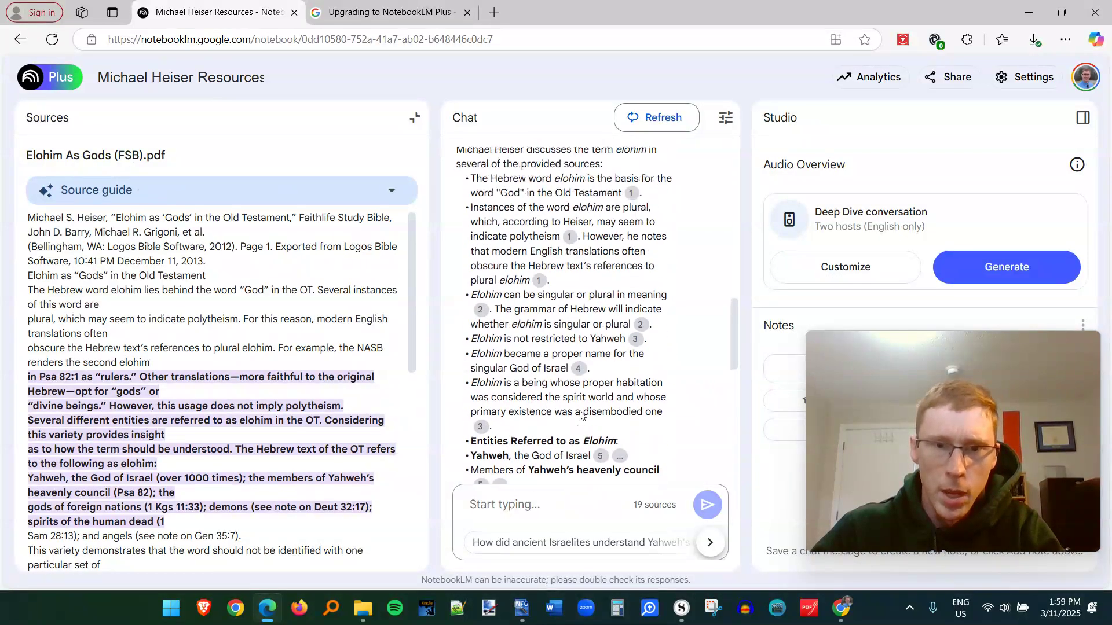
scroll(581, 411, "up", 2)
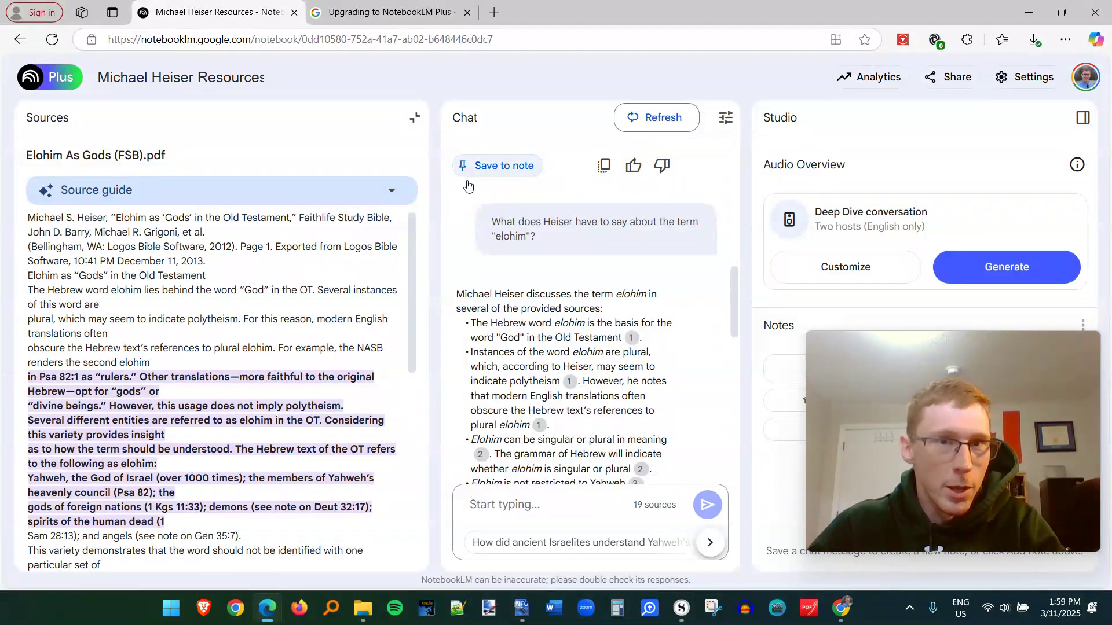
left_click(409, 18)
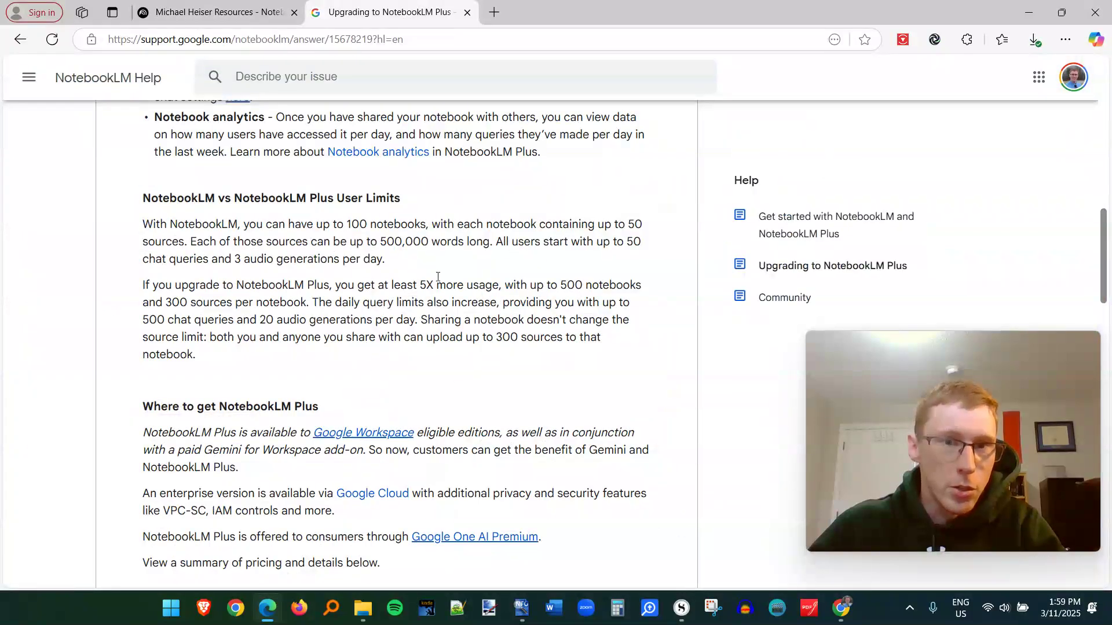
Skim the help page's User Limits section, then go back to the Michael Heiser Resources notebook.
scroll(143, 220, "down", 1)
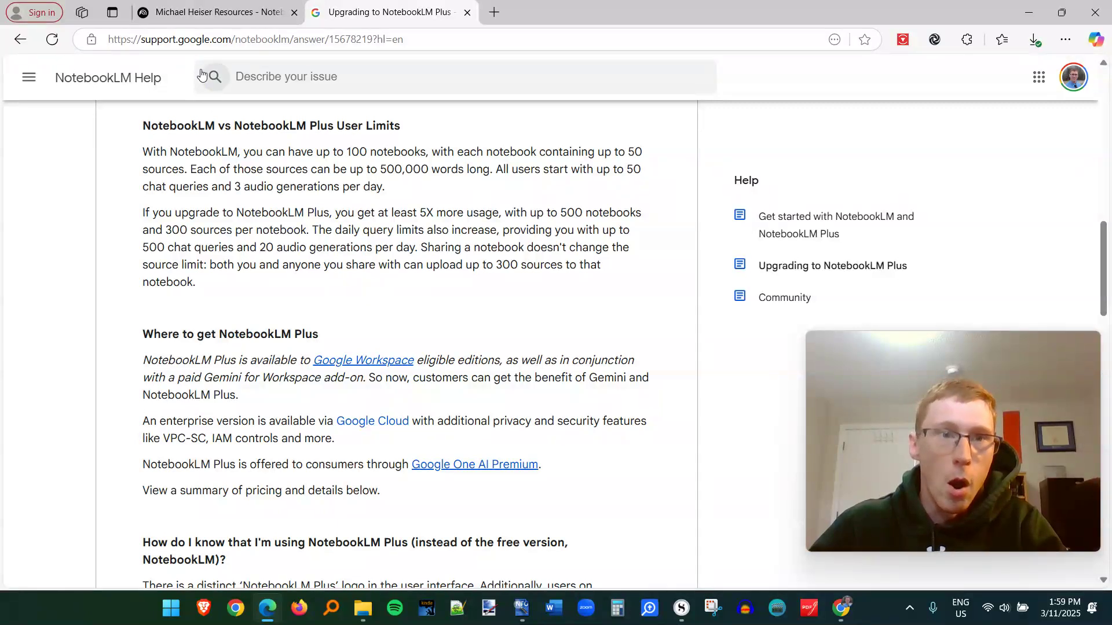
left_click(156, 9)
left_click_drag(971, 374, 477, 304)
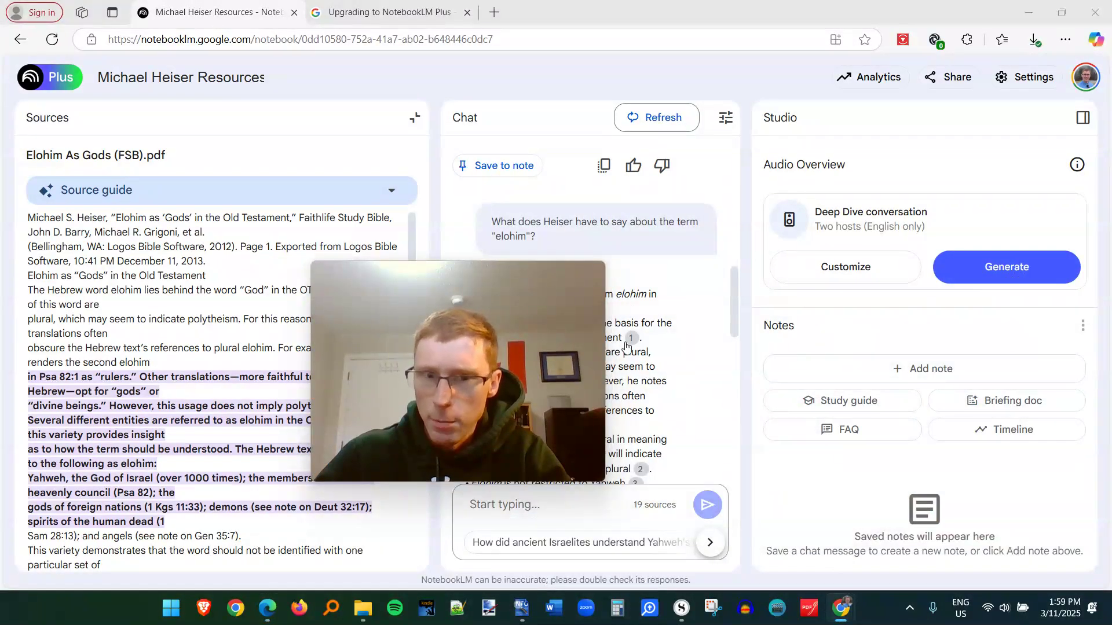
Return to the Upgrading to NotebookLM Plus article, down to 'Where to get NotebookLM Plus'.
mouse_move(501, 319)
left_click_drag(909, 384, 503, 276)
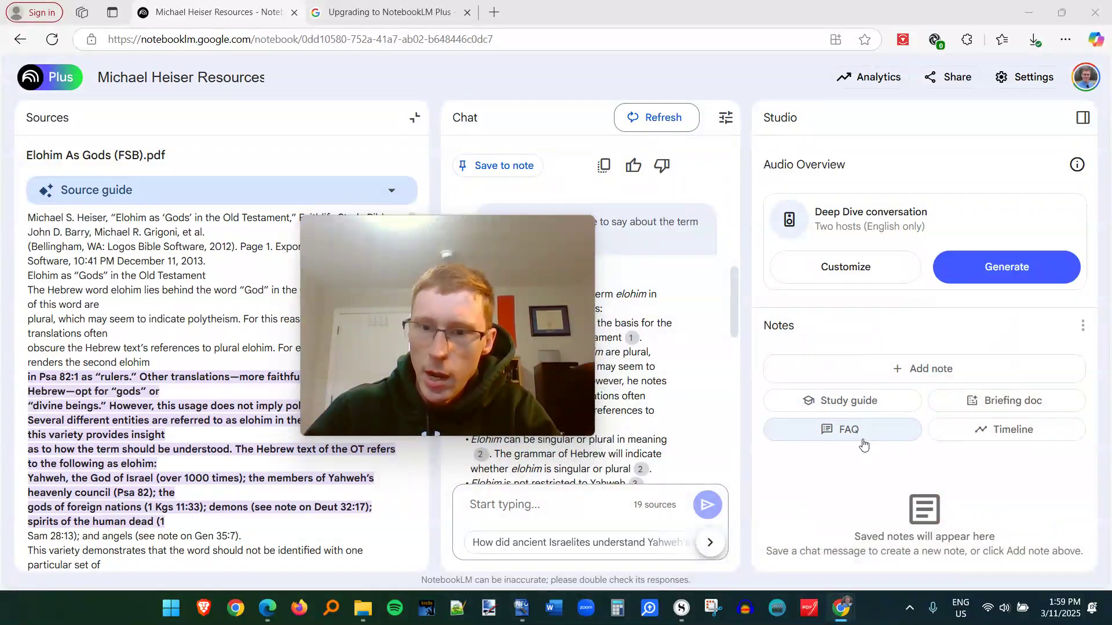
mouse_move(546, 271)
left_click_drag(546, 271, 1007, 380)
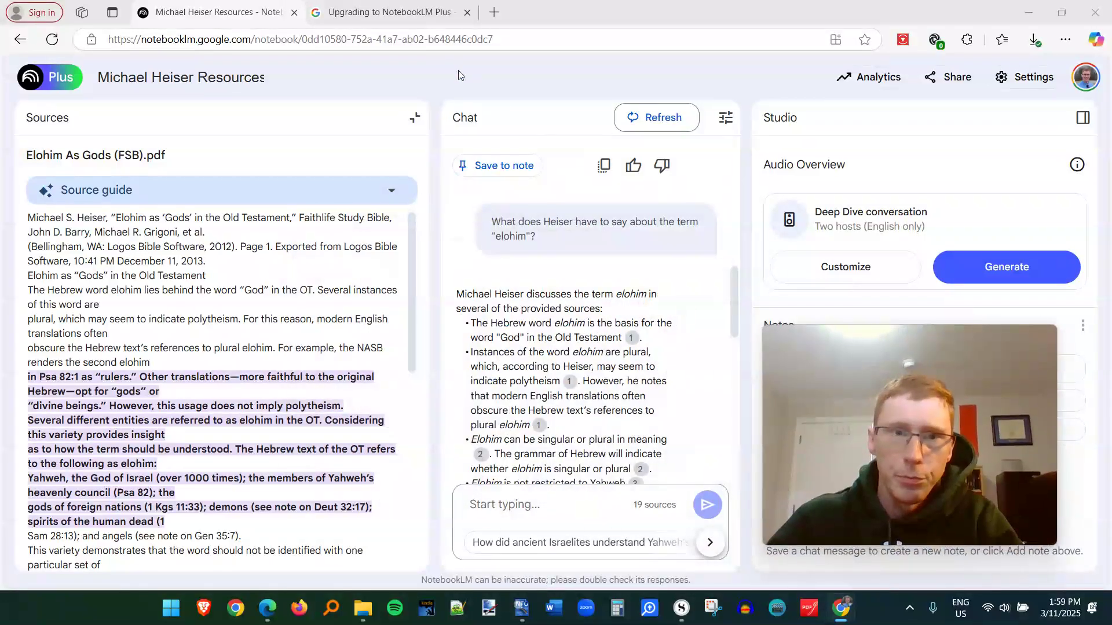
left_click(386, 12)
scroll(241, 300, "down", 1)
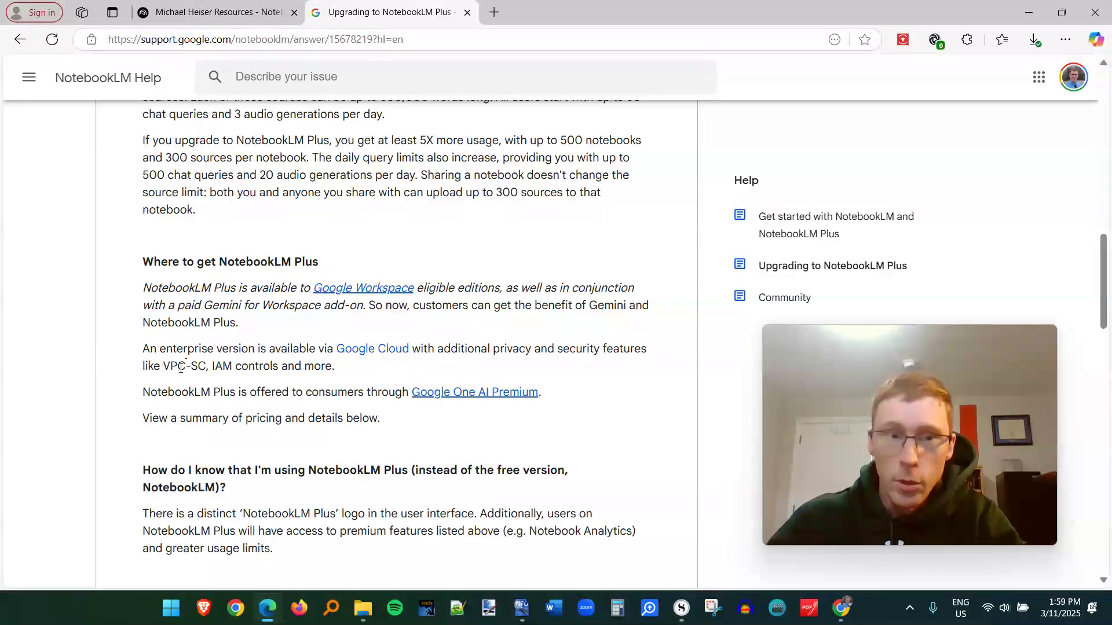
Scroll up to the Plus limits: 500 notebooks, 300 sources each, 20 daily audio generations.
scroll(184, 371, "up", 1)
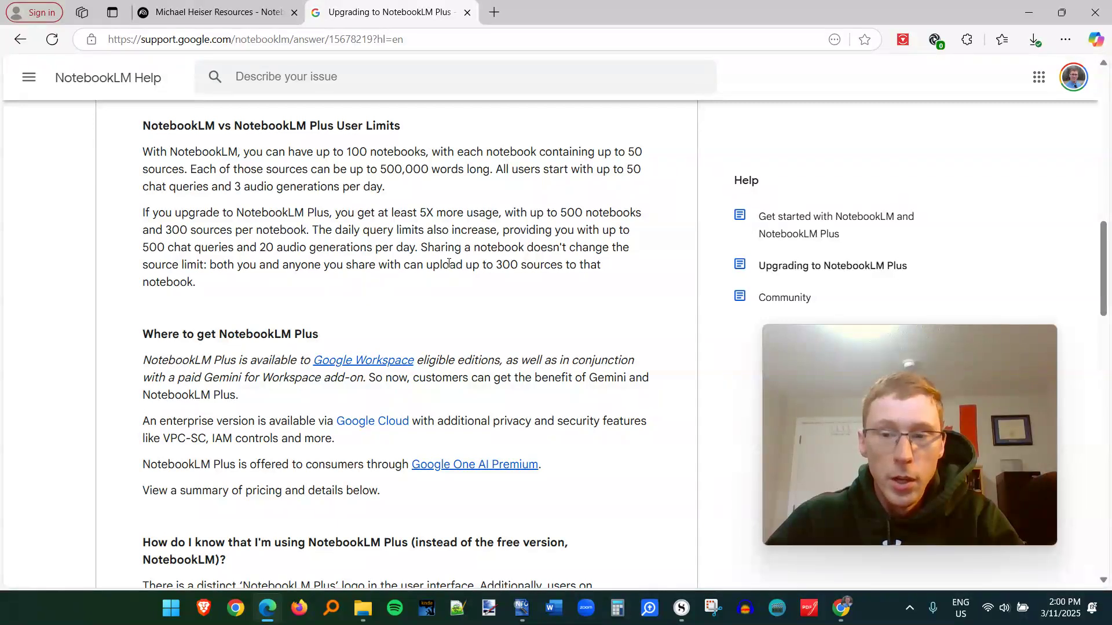
left_click(225, 13)
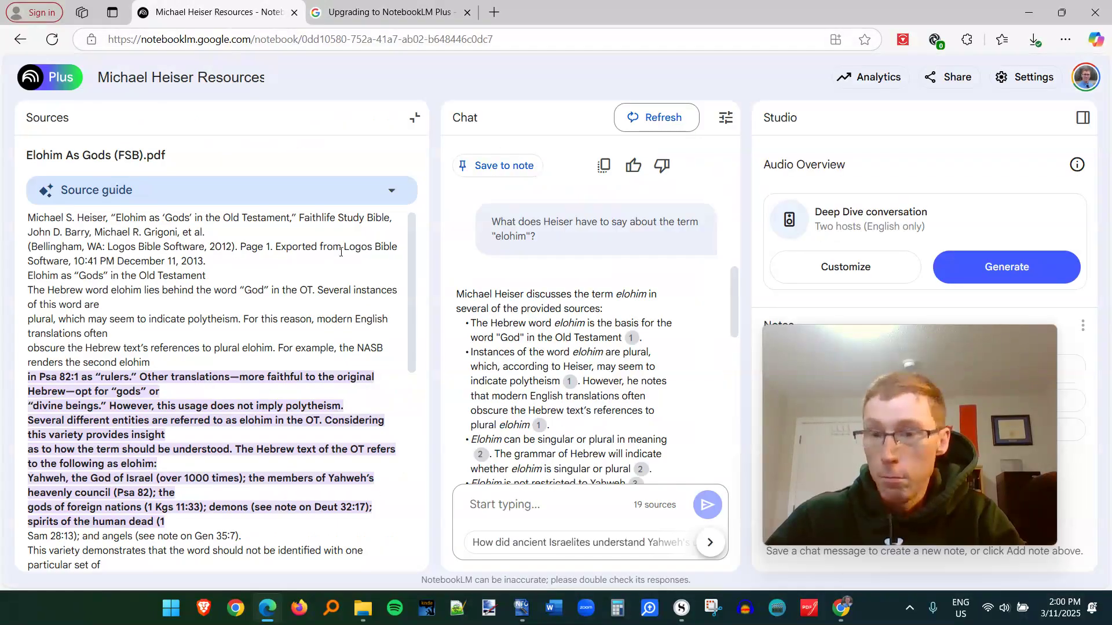